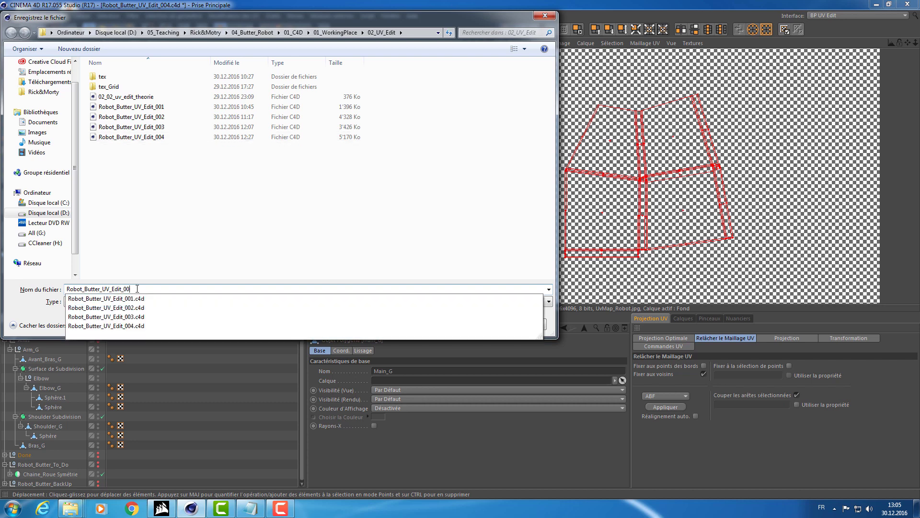
# Save the scene as Robot_Butter_UV_Edit_005.
pyautogui.write('5')
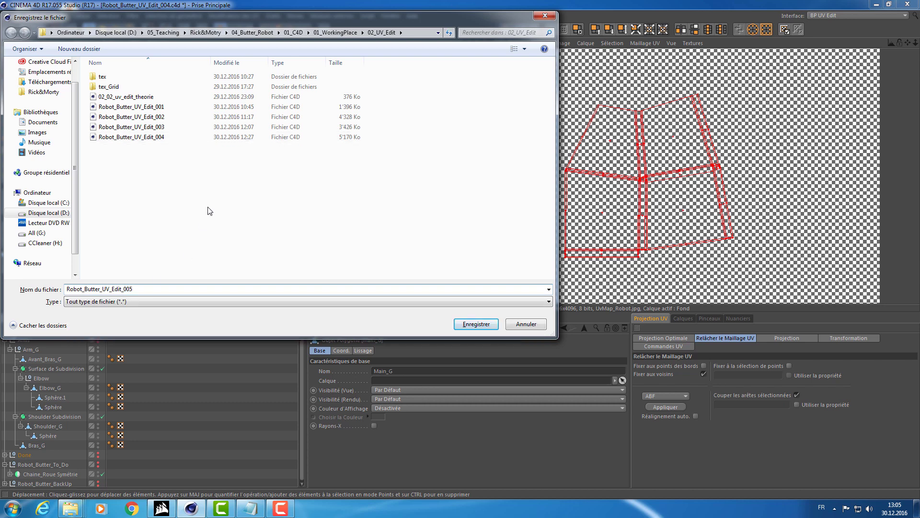
pyautogui.click(475, 324)
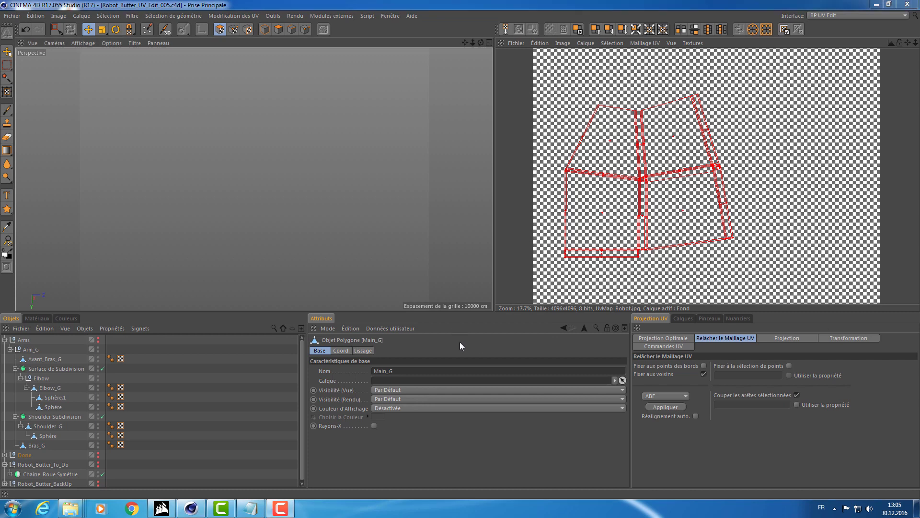
# Select the Bras_G upper arm and make the Arms group visible, with the whole arm framed in the perspective view.
pyautogui.click(36, 446)
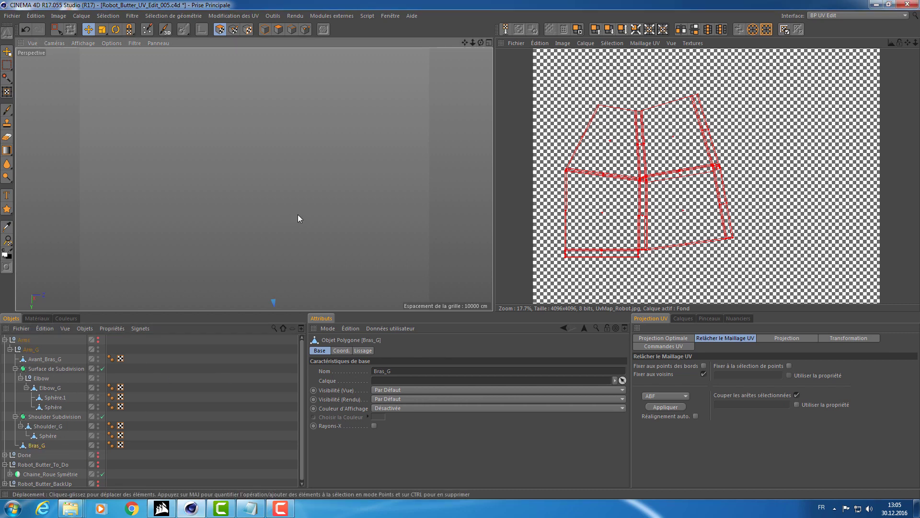
pyautogui.press('o')
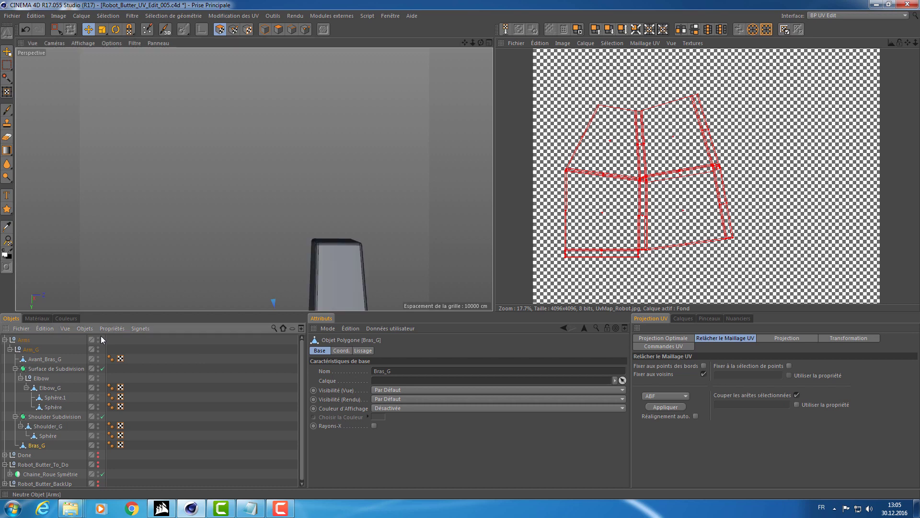
pyautogui.keyDown('alt'); pyautogui.moveTo(244, 225); pyautogui.dragTo(168, 243, button='right'); pyautogui.keyUp('alt')
pyautogui.keyDown('alt'); pyautogui.moveTo(246, 212); pyautogui.dragTo(246, 297); pyautogui.keyUp('alt')
pyautogui.keyDown('alt'); pyautogui.moveTo(206, 145); pyautogui.dragTo(226, 213); pyautogui.keyUp('alt')
pyautogui.keyDown('alt'); pyautogui.moveTo(226, 213); pyautogui.dragTo(240, 190, button='right'); pyautogui.keyUp('alt')
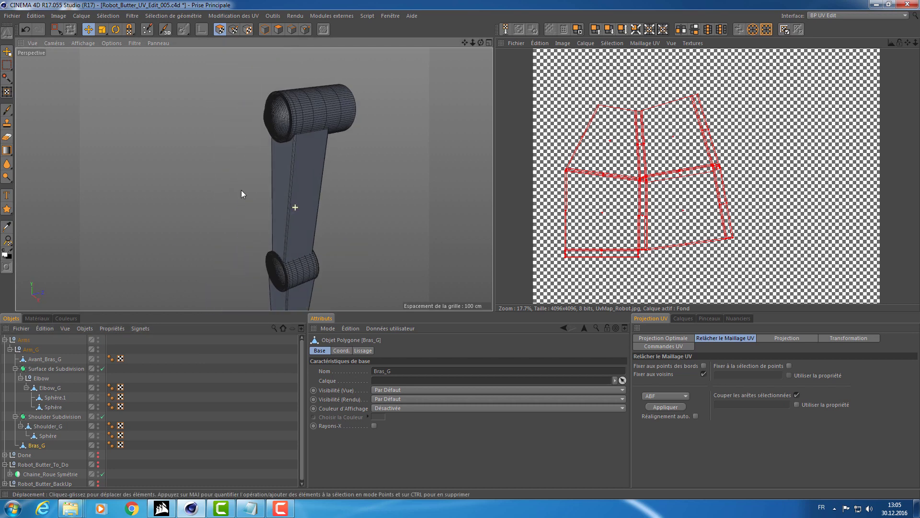
pyautogui.keyDown('alt'); pyautogui.moveTo(240, 190); pyautogui.dragTo(272, 114); pyautogui.keyUp('alt')
pyautogui.keyDown('alt'); pyautogui.moveTo(272, 114); pyautogui.dragTo(245, 120, button='right'); pyautogui.keyUp('alt')
pyautogui.keyDown('alt'); pyautogui.moveTo(251, 102); pyautogui.dragTo(222, 151, button='middle'); pyautogui.keyUp('alt')
pyautogui.keyDown('alt'); pyautogui.moveTo(223, 151); pyautogui.dragTo(262, 139, button='right'); pyautogui.keyUp('alt')
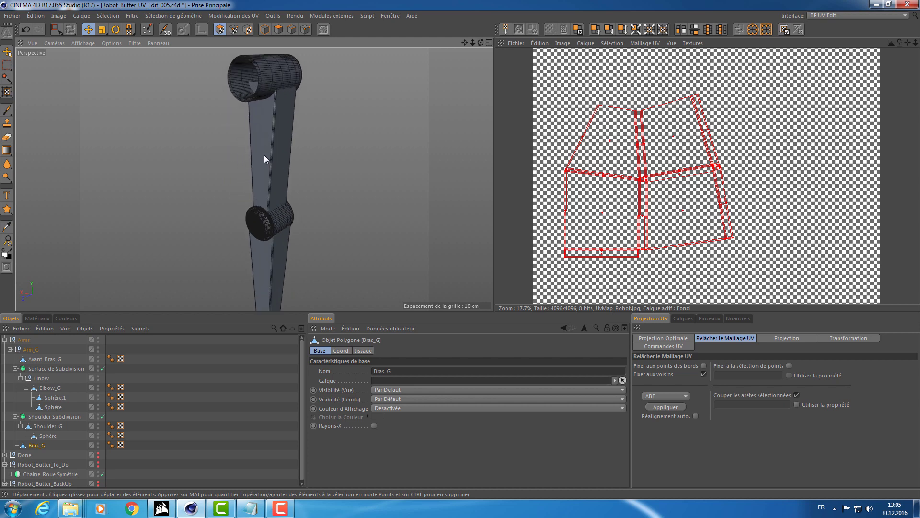
# Examine the arm's upper section, elbow and shoulder cylinders in model mode.
pyautogui.click(265, 29)
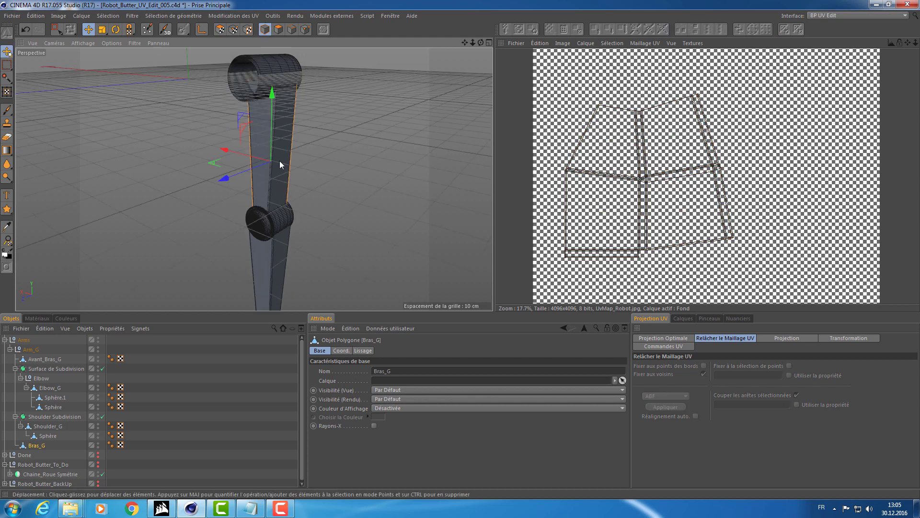
pyautogui.moveTo(274, 261)
pyautogui.keyDown('alt'); pyautogui.mouseDown()
pyautogui.moveTo(341, 229)
pyautogui.moveTo(264, 269)
pyautogui.mouseUp(); pyautogui.keyUp('alt')
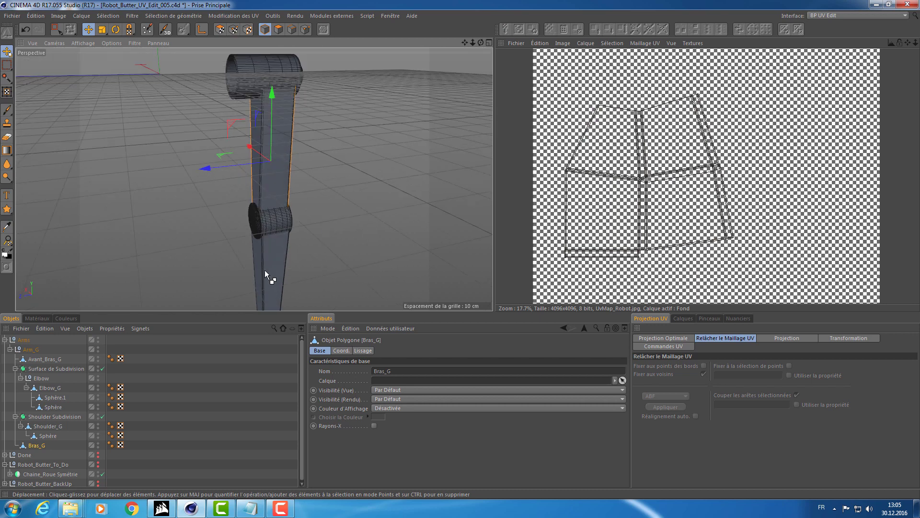
pyautogui.keyDown('alt'); pyautogui.moveTo(334, 225); pyautogui.dragTo(241, 225); pyautogui.keyUp('alt')
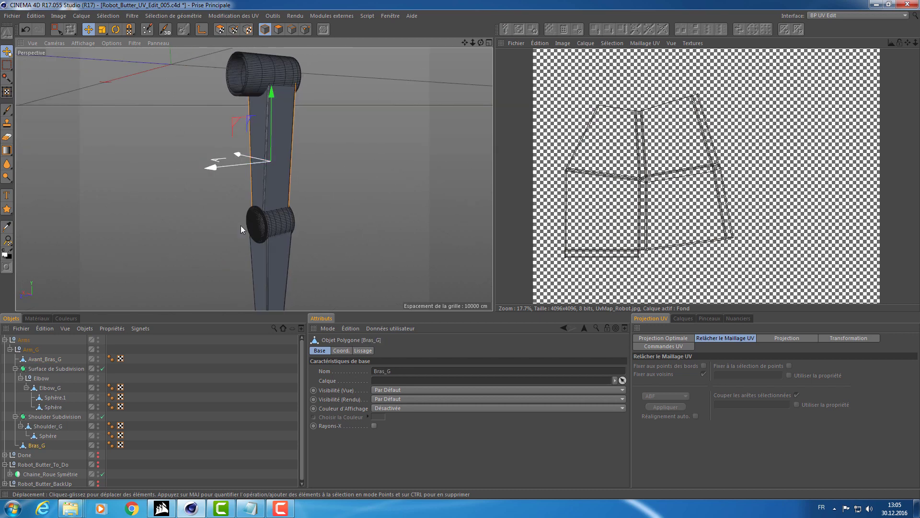
pyautogui.click(266, 223)
pyautogui.click(288, 64)
pyautogui.keyDown('alt'); pyautogui.moveTo(283, 63); pyautogui.dragTo(291, 187); pyautogui.keyUp('alt')
pyautogui.click(298, 164)
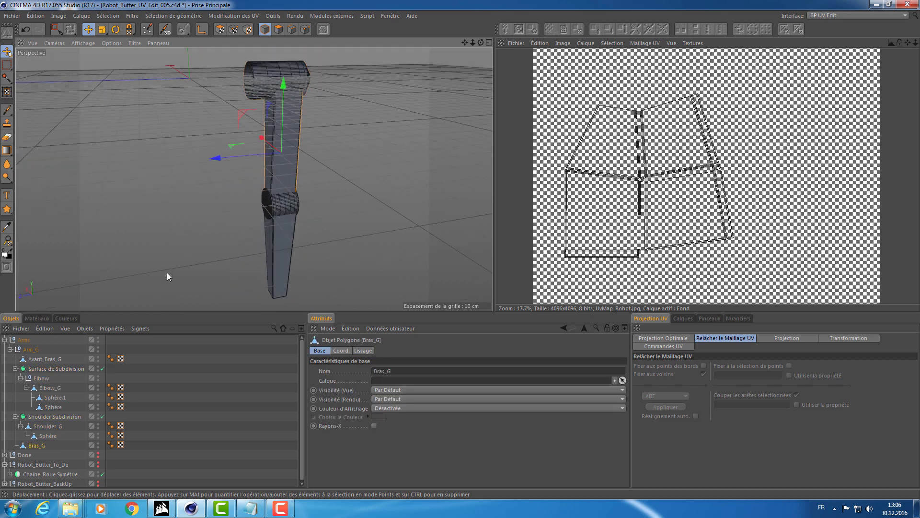
# Move Bras_G out of its hierarchy to the top level of the object list and hide the Arms group.
pyautogui.moveTo(34, 446); pyautogui.dragTo(27, 338)
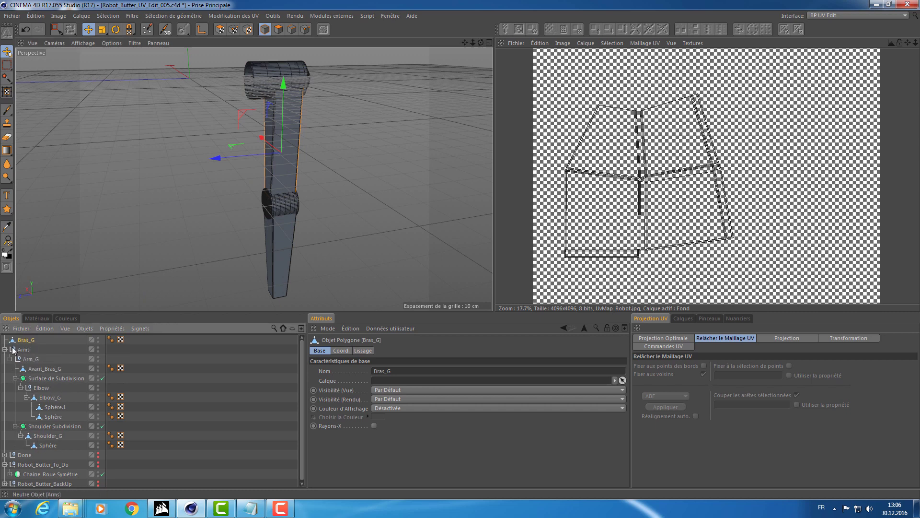
pyautogui.click(5, 350)
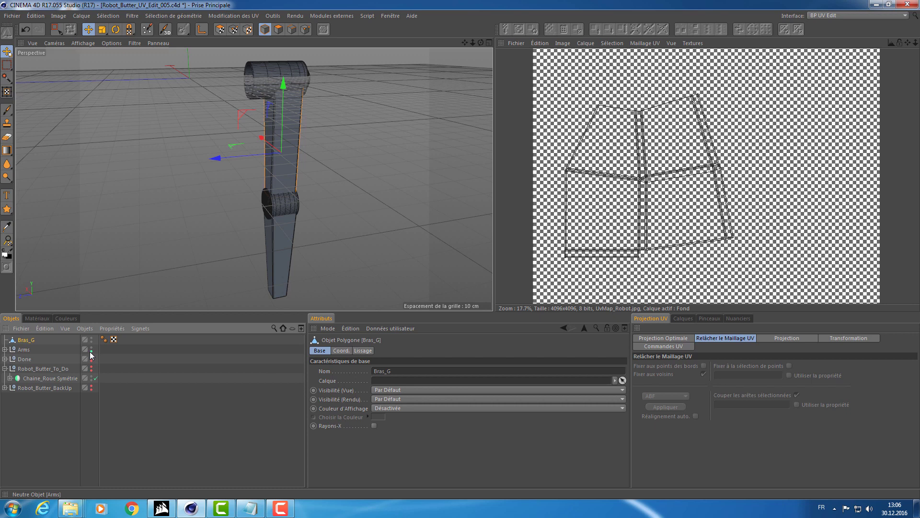
pyautogui.click(91, 347)
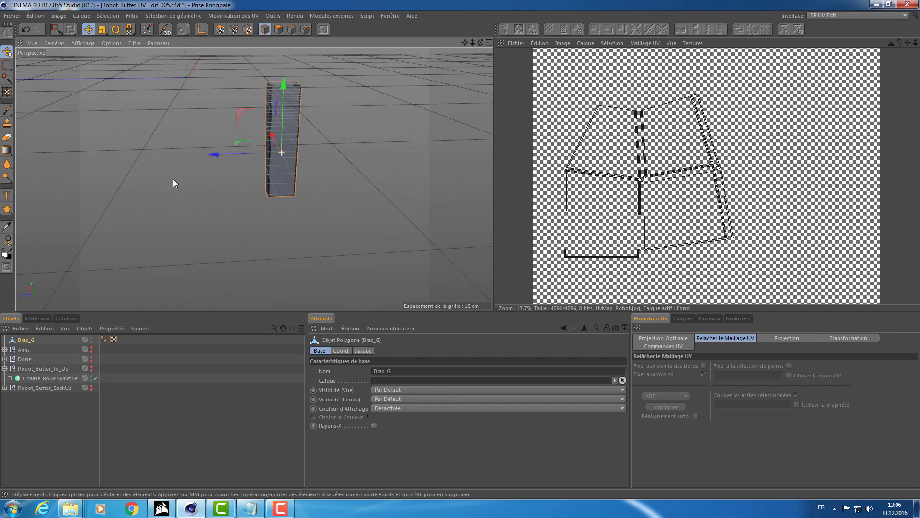
# Examine the isolated Bras_G mesh from several sides and display its current UV layout through its UVW tag.
pyautogui.keyDown('alt'); pyautogui.moveTo(192, 178); pyautogui.dragTo(198, 178); pyautogui.keyUp('alt')
pyautogui.click(197, 178)
pyautogui.keyDown('alt'); pyautogui.moveTo(283, 97); pyautogui.dragTo(336, 88, button='right'); pyautogui.keyUp('alt')
pyautogui.keyDown('alt'); pyautogui.moveTo(335, 88); pyautogui.dragTo(338, 134); pyautogui.keyUp('alt')
pyautogui.keyDown('alt'); pyautogui.moveTo(310, 217); pyautogui.dragTo(281, 271); pyautogui.keyUp('alt')
pyautogui.keyDown('alt'); pyautogui.moveTo(241, 193); pyautogui.dragTo(252, 126); pyautogui.keyUp('alt')
pyautogui.keyDown('alt'); pyautogui.moveTo(251, 127); pyautogui.dragTo(243, 142, button='right'); pyautogui.keyUp('alt')
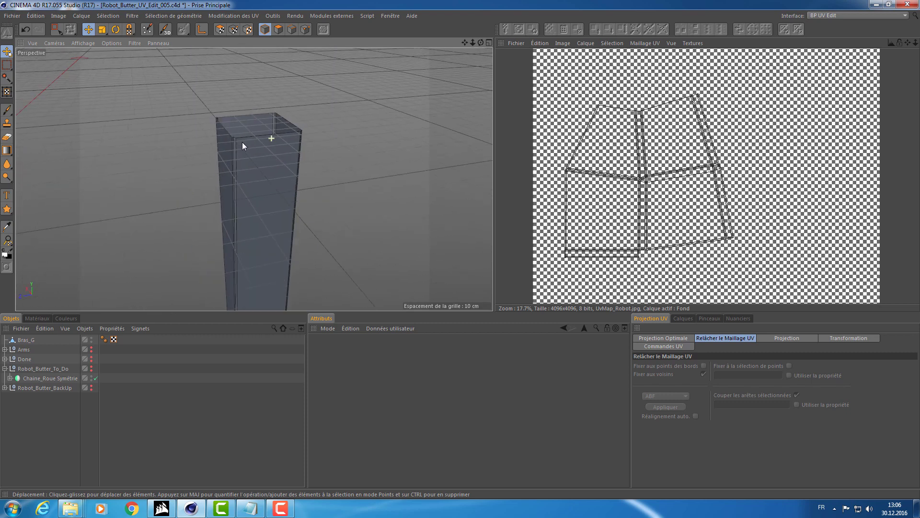
pyautogui.keyDown('alt'); pyautogui.moveTo(243, 142); pyautogui.dragTo(259, 143); pyautogui.keyUp('alt')
pyautogui.click(112, 342)
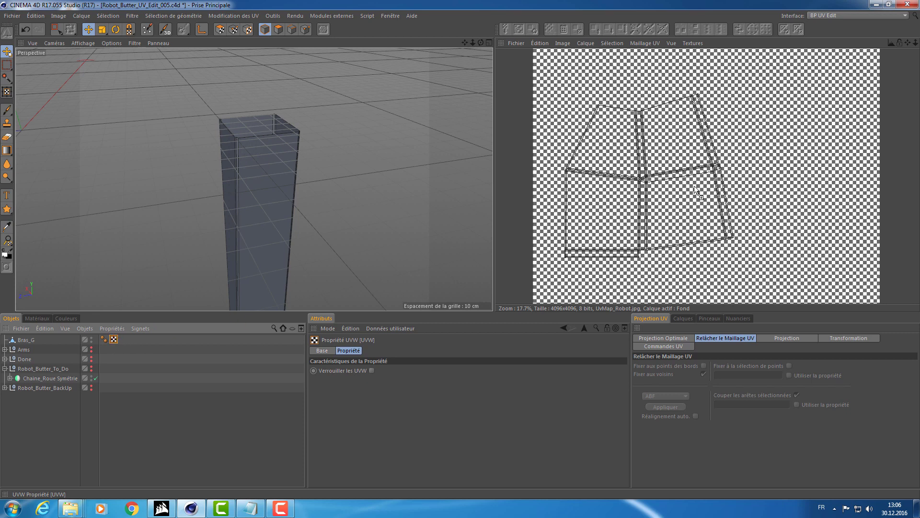
pyautogui.click(730, 171)
pyautogui.scroll(-3, 643, 180)
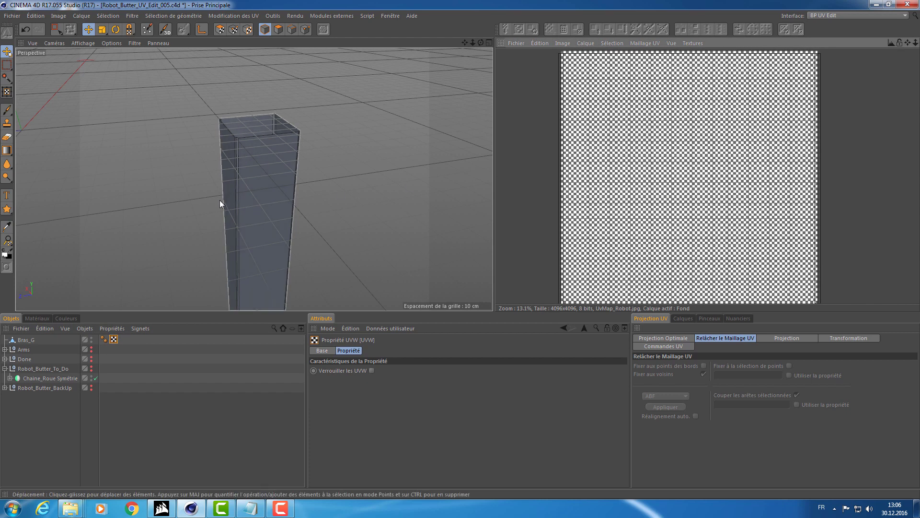
pyautogui.keyDown('alt'); pyautogui.moveTo(227, 249); pyautogui.dragTo(264, 158); pyautogui.keyUp('alt')
# Select the long vertical corner edge of Bras_G in edge mode as the UV cutting seam.
pyautogui.click(291, 29)
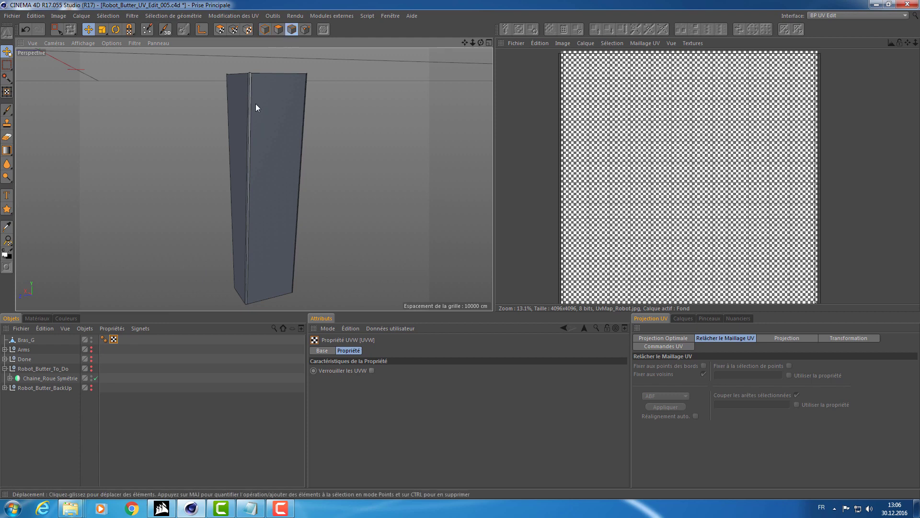
pyautogui.keyDown('alt'); pyautogui.moveTo(241, 115); pyautogui.dragTo(276, 112, button='right'); pyautogui.keyUp('alt')
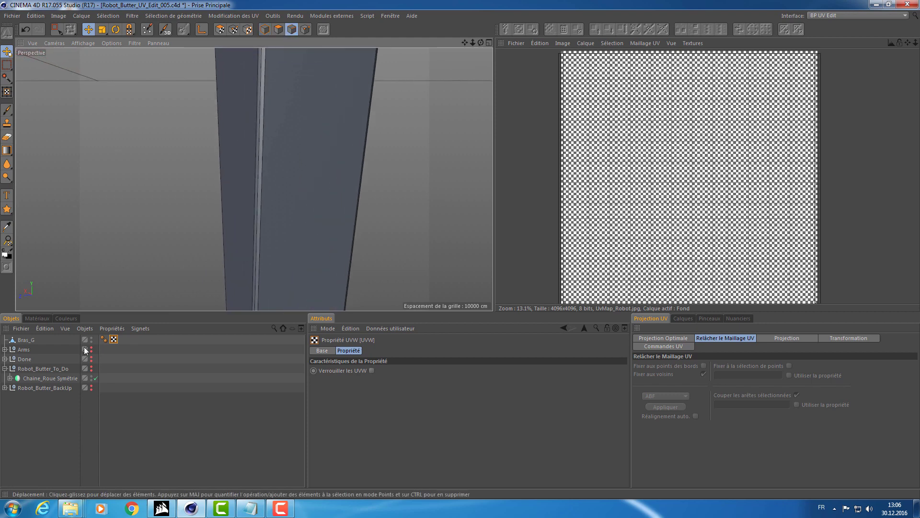
pyautogui.click(26, 339)
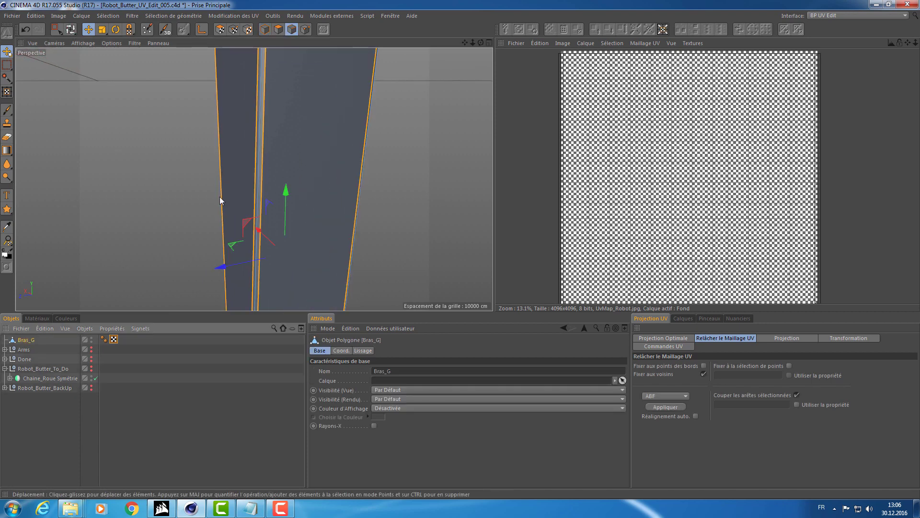
pyautogui.click(260, 105)
pyautogui.keyDown('alt'); pyautogui.moveTo(300, 191); pyautogui.dragTo(314, 111, button='middle'); pyautogui.keyUp('alt')
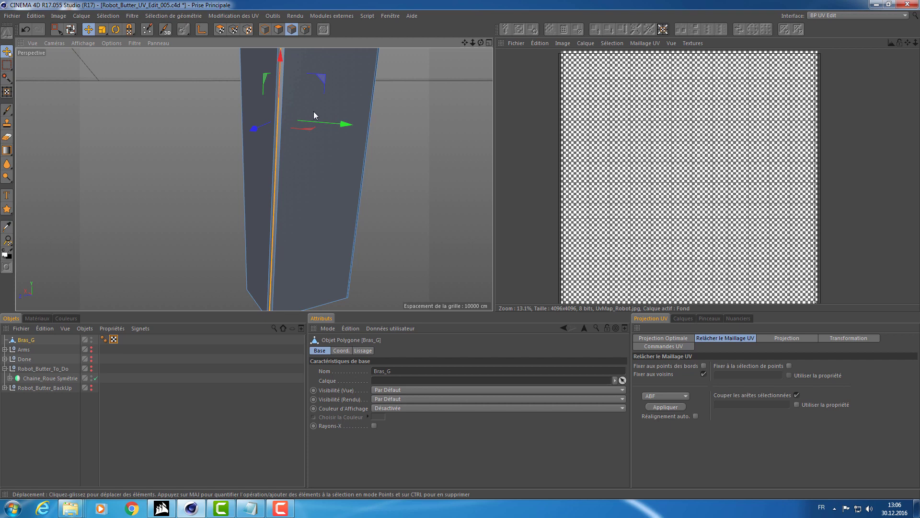
# Frame the selected edge in the four views and switch to UV polygon editing.
pyautogui.middleClick(302, 142)
pyautogui.press('s')
pyautogui.press('s')
pyautogui.press('s')
pyautogui.press('s')
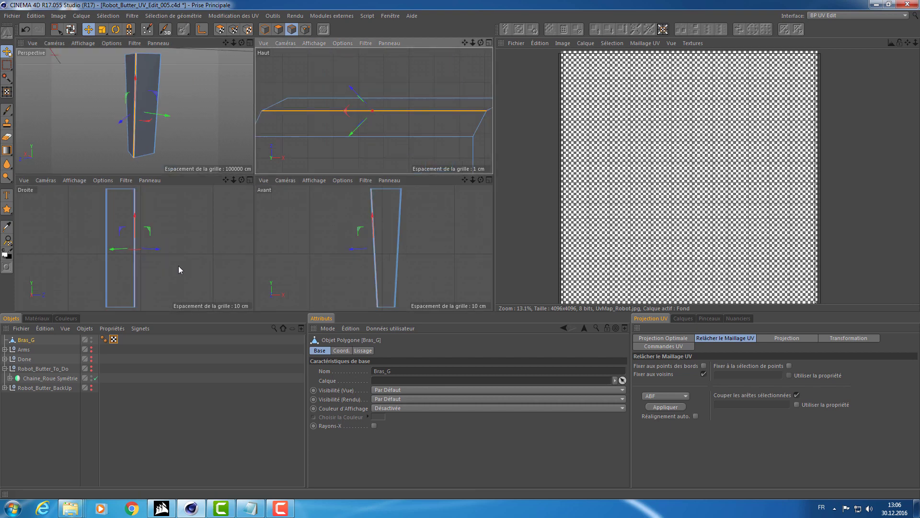
pyautogui.middleClick(155, 250)
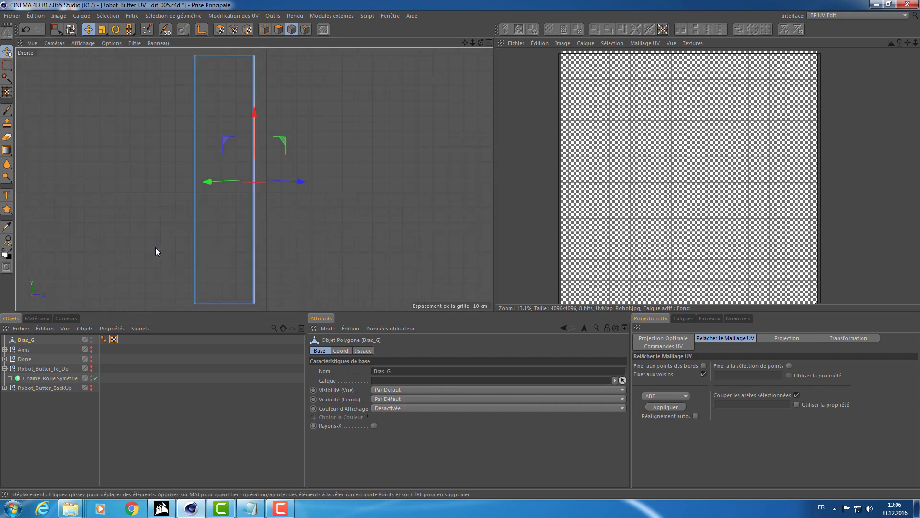
pyautogui.middleClick(272, 209)
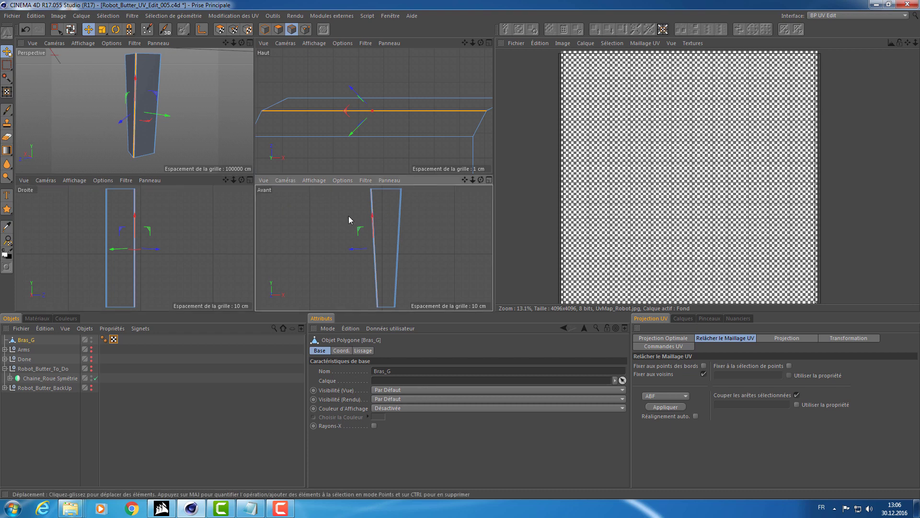
pyautogui.click(136, 237)
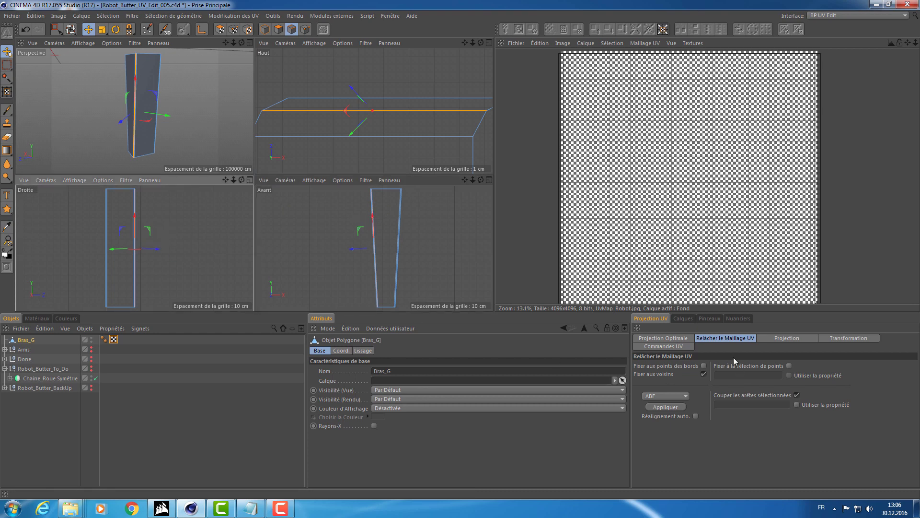
pyautogui.click(220, 29)
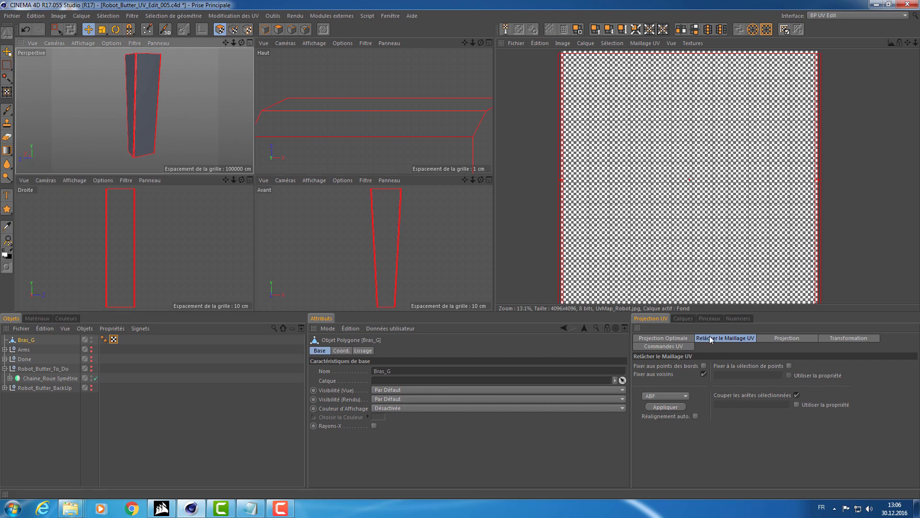
# Try relaxing Bras_G's UVs with ABF, first directly and again after a frontal projection from the right view.
pyautogui.click(673, 405)
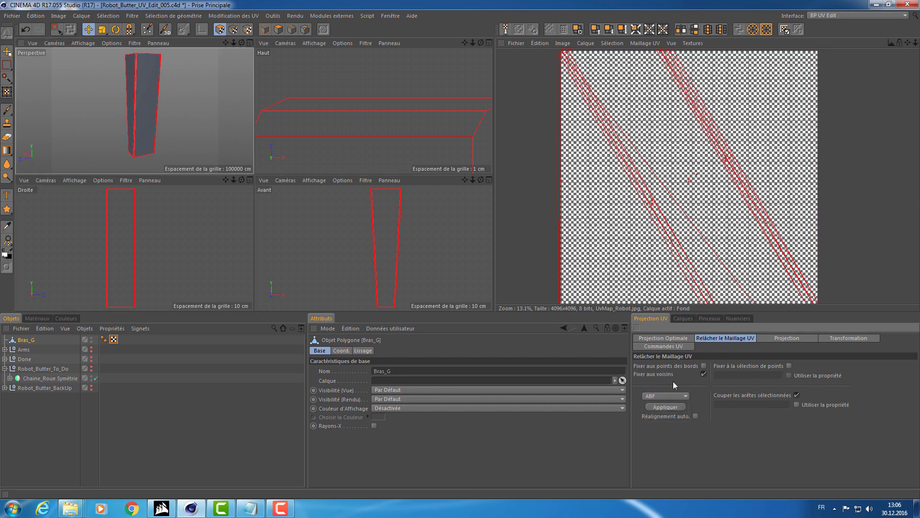
pyautogui.click(777, 339)
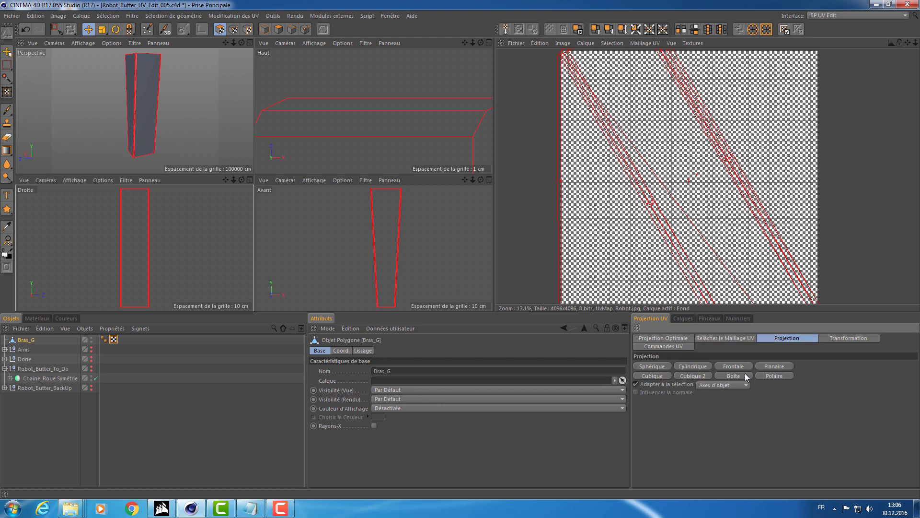
pyautogui.click(740, 368)
pyautogui.click(709, 340)
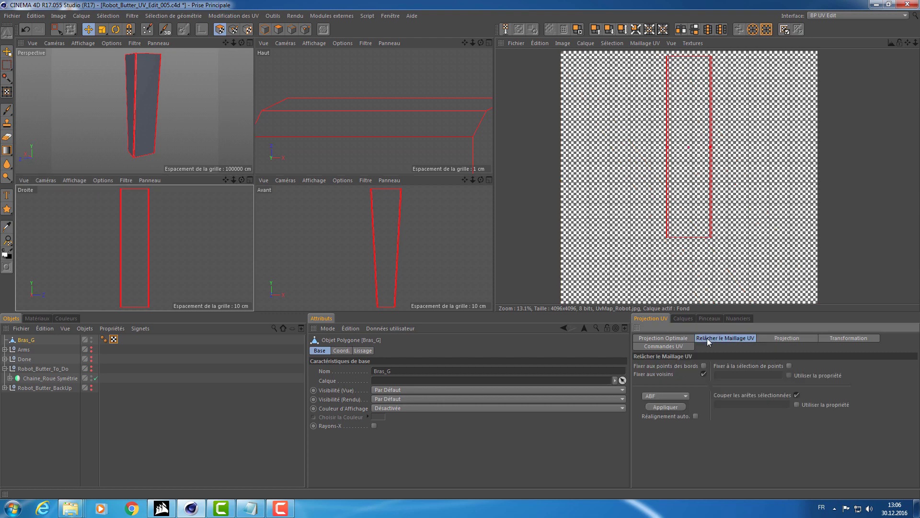
pyautogui.click(659, 407)
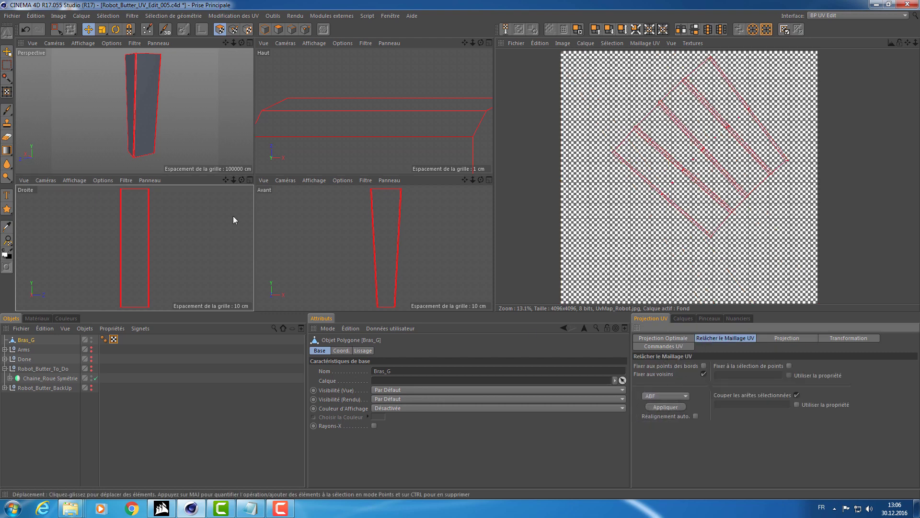
# Project Bras_G's UVs frontally from the front view, and relax the UV mesh with ABF, cutting the selected edges.
pyautogui.press('h')
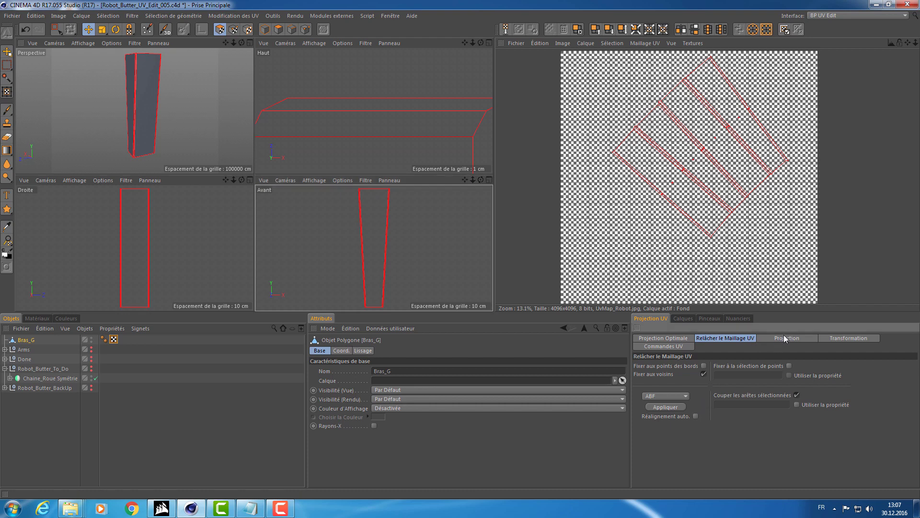
pyautogui.click(788, 338)
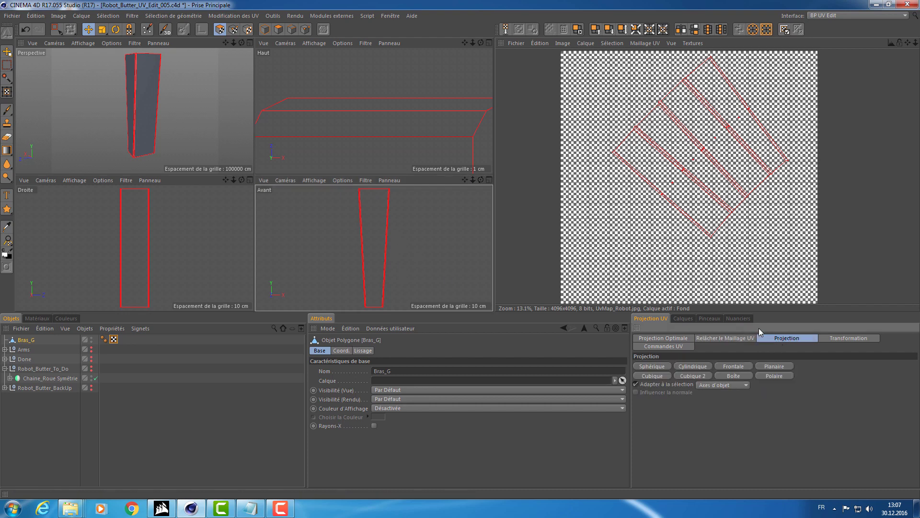
pyautogui.click(733, 367)
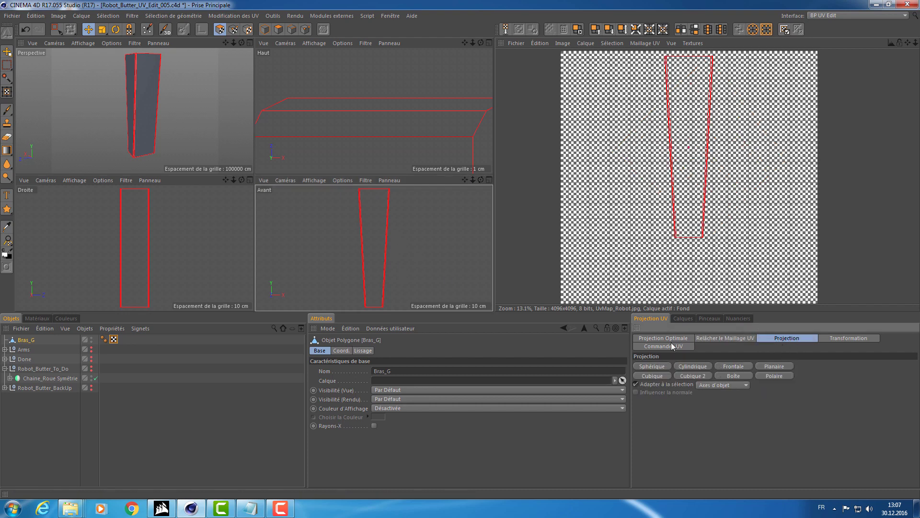
pyautogui.click(713, 339)
pyautogui.click(655, 408)
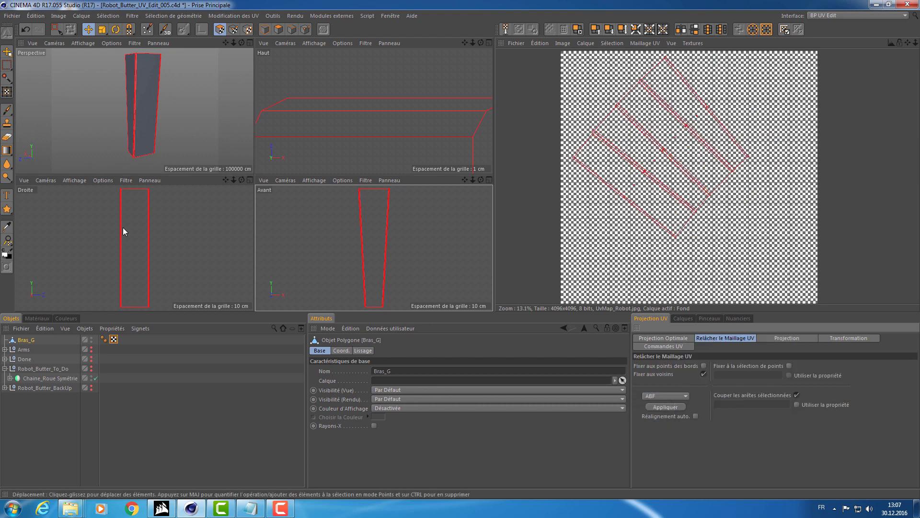
# Apply the Grid_Tex checker material to Bras_G.
pyautogui.click(37, 318)
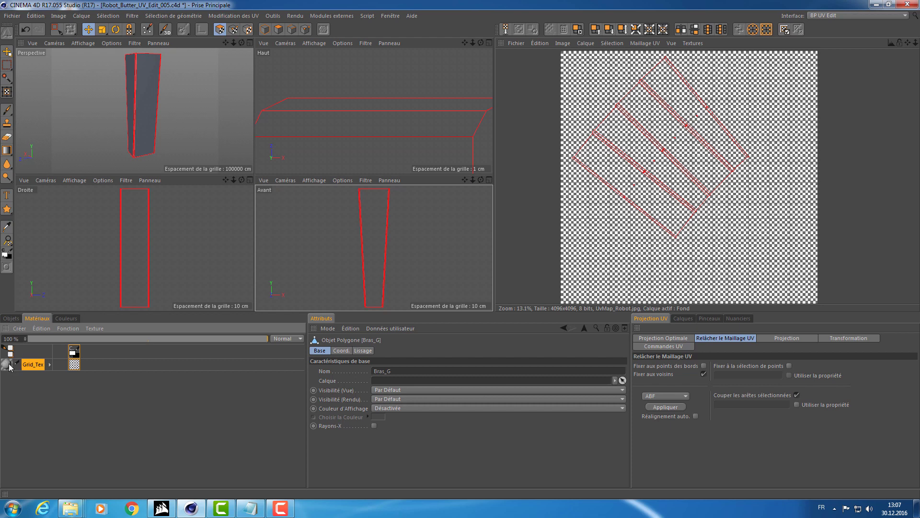
pyautogui.click(10, 318)
pyautogui.moveTo(18, 344); pyautogui.dragTo(20, 341)
# Rotate Bras_G's unwrapped UV island upright, with the textured arm displayed in the full perspective view.
pyautogui.keyDown('alt'); pyautogui.moveTo(156, 123); pyautogui.dragTo(408, 156); pyautogui.keyUp('alt')
pyautogui.middleClick(148, 126)
pyautogui.scroll(5, 282, 137)
pyautogui.press('r')
pyautogui.moveTo(666, 153); pyautogui.dragTo(667, 158)
pyautogui.press('e')
pyautogui.keyDown('alt'); pyautogui.moveTo(334, 124); pyautogui.dragTo(297, 126, button='right'); pyautogui.keyUp('alt')
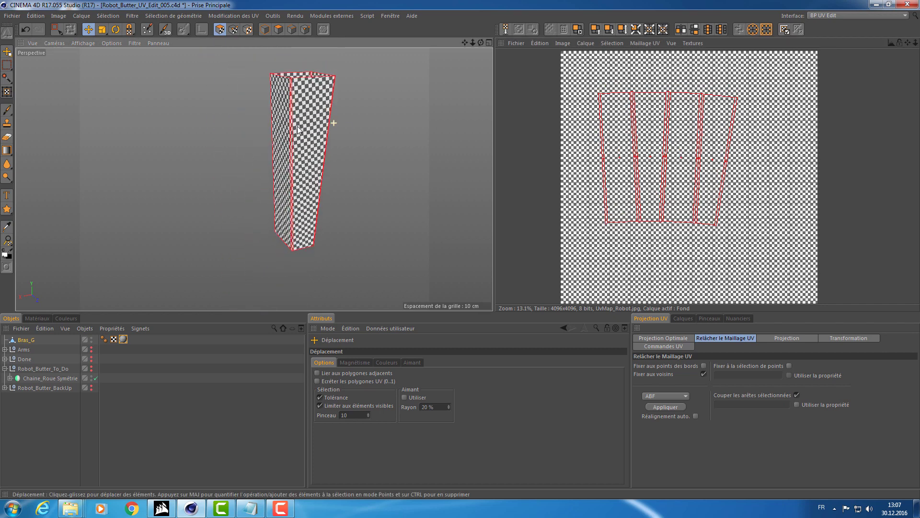
# Project Bras_G's UVs frontally from the right view, and relax the UV mesh with ABF, cutting the selected edges.
pyautogui.keyDown('alt'); pyautogui.moveTo(290, 126); pyautogui.dragTo(424, 105); pyautogui.keyUp('alt')
pyautogui.moveTo(298, 153)
pyautogui.keyDown('alt'); pyautogui.mouseDown()
pyautogui.moveTo(300, 78)
pyautogui.moveTo(311, 154)
pyautogui.mouseUp(); pyautogui.keyUp('alt')
pyautogui.keyDown('alt'); pyautogui.moveTo(312, 154); pyautogui.dragTo(348, 157, button='right'); pyautogui.keyUp('alt')
pyautogui.keyDown('alt'); pyautogui.moveTo(349, 161); pyautogui.dragTo(67, 187); pyautogui.keyUp('alt')
pyautogui.keyDown('alt'); pyautogui.moveTo(628, 132); pyautogui.dragTo(656, 134, button='right'); pyautogui.keyUp('alt')
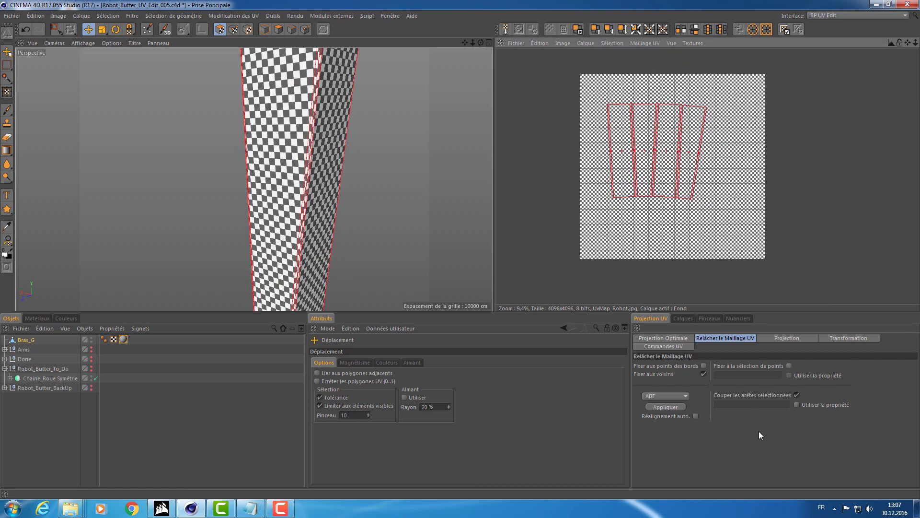
pyautogui.middleClick(296, 279)
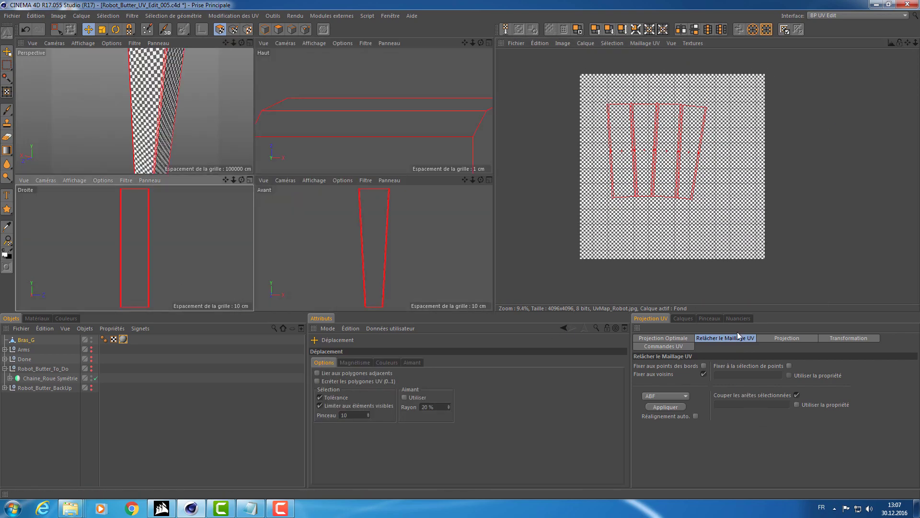
pyautogui.click(795, 338)
pyautogui.click(737, 366)
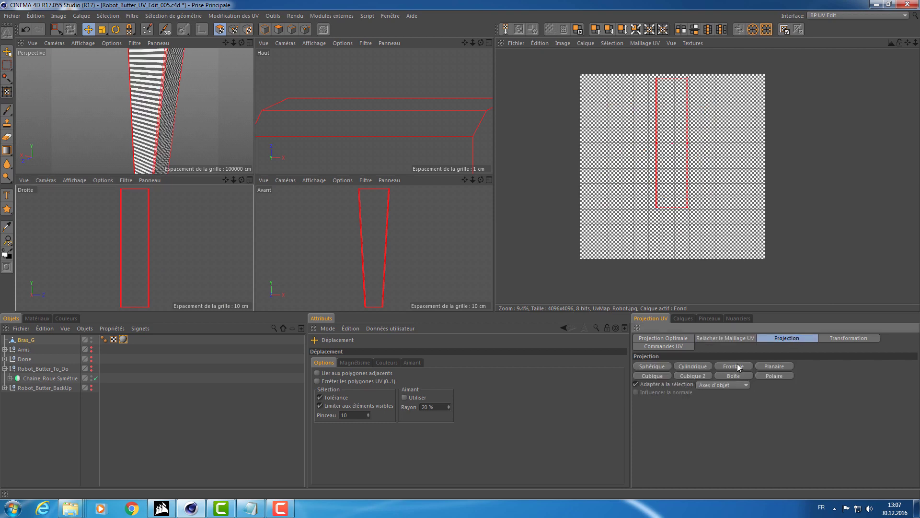
pyautogui.click(712, 338)
pyautogui.click(665, 407)
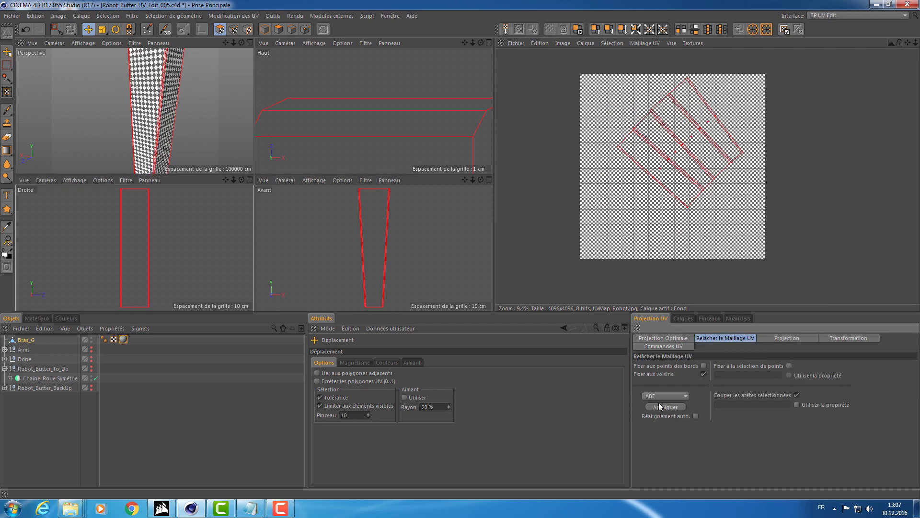
# Rotate Bras_G's UV island upright and relax it with LSCM.
pyautogui.press('r')
pyautogui.moveTo(681, 144); pyautogui.dragTo(680, 145)
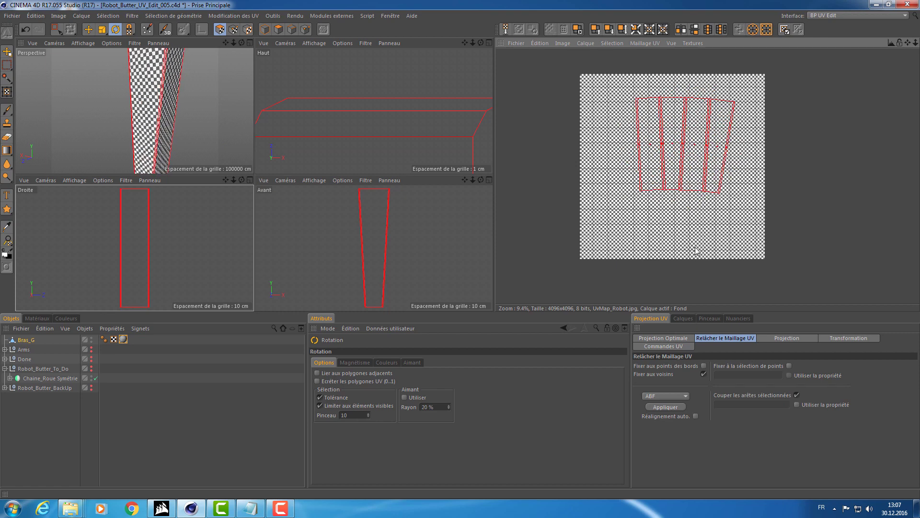
pyautogui.click(665, 407)
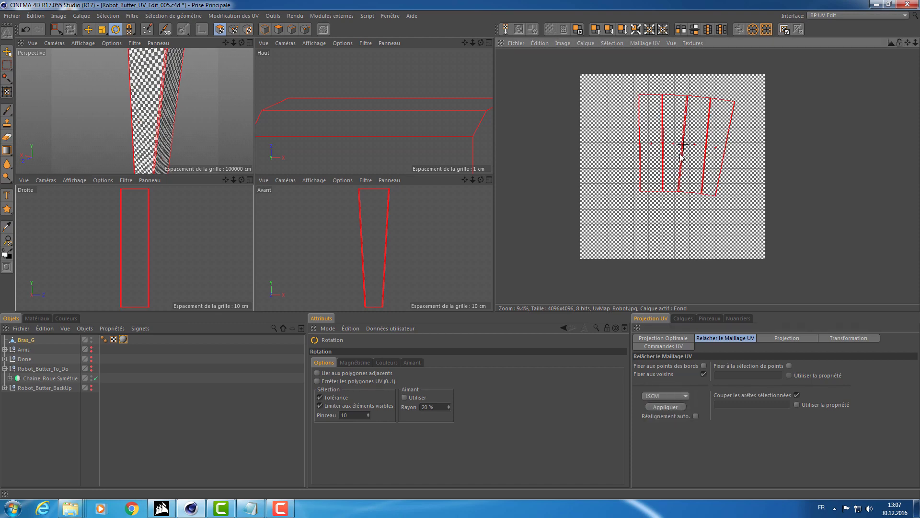
pyautogui.scroll(5, 653, 162)
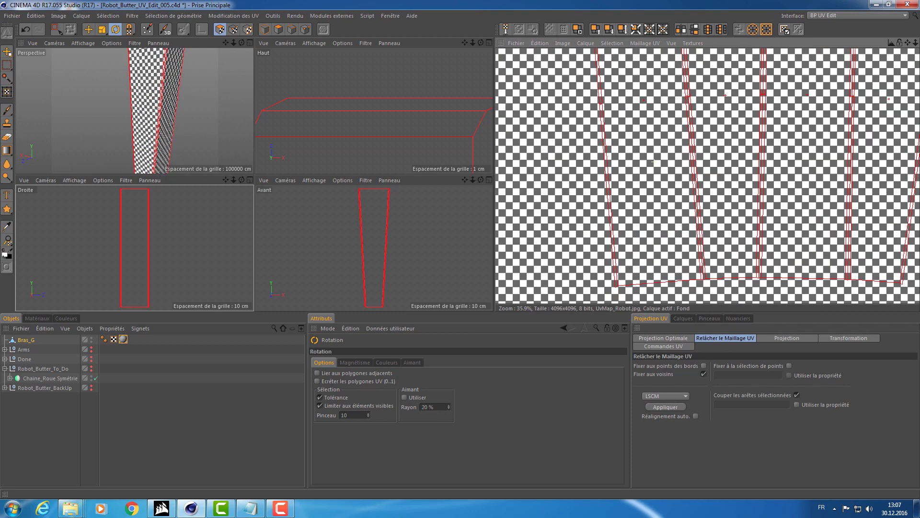
pyautogui.keyDown('alt'); pyautogui.moveTo(654, 162); pyautogui.dragTo(689, 150, button='right'); pyautogui.keyUp('alt')
pyautogui.keyDown('alt'); pyautogui.moveTo(689, 150); pyautogui.dragTo(649, 305, button='middle'); pyautogui.keyUp('alt')
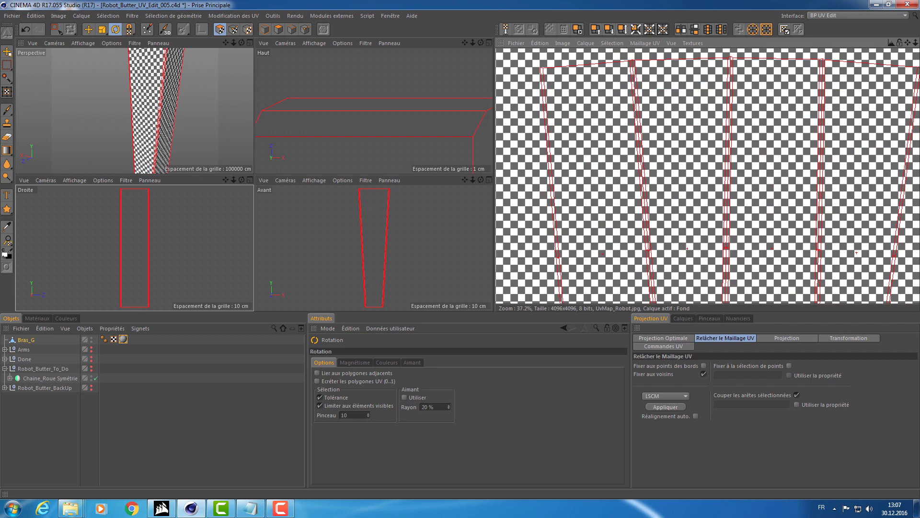
# Try the ABF relax on Bras_G's UVs, return to LSCM, and inspect the checker pattern along the arm's corner.
pyautogui.click(674, 395)
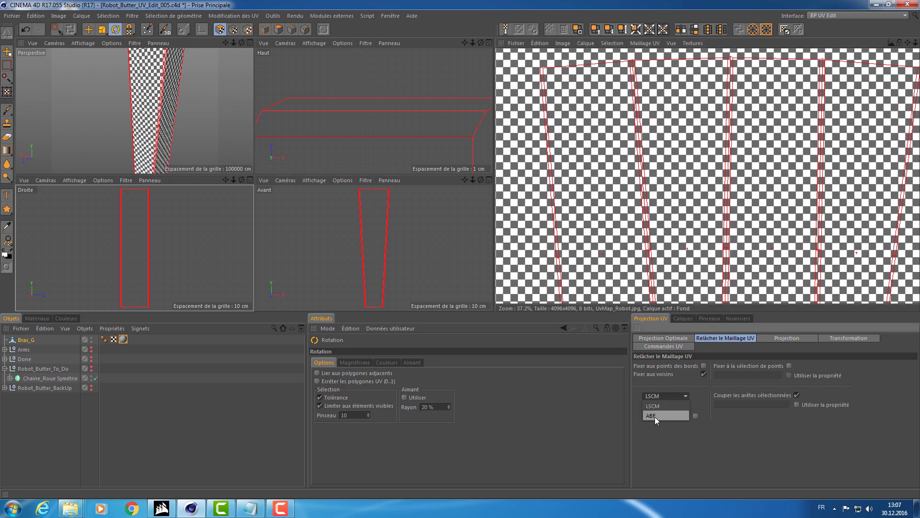
pyautogui.click(654, 416)
pyautogui.click(663, 407)
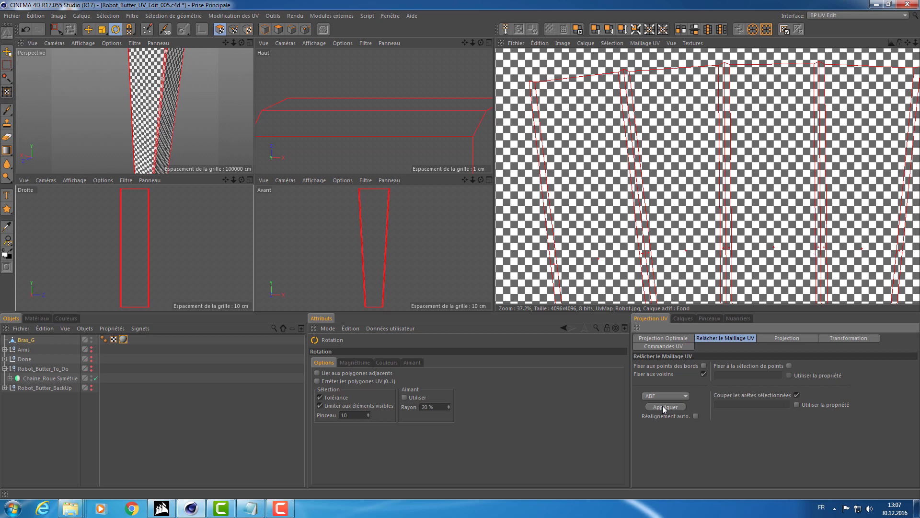
pyautogui.click(667, 408)
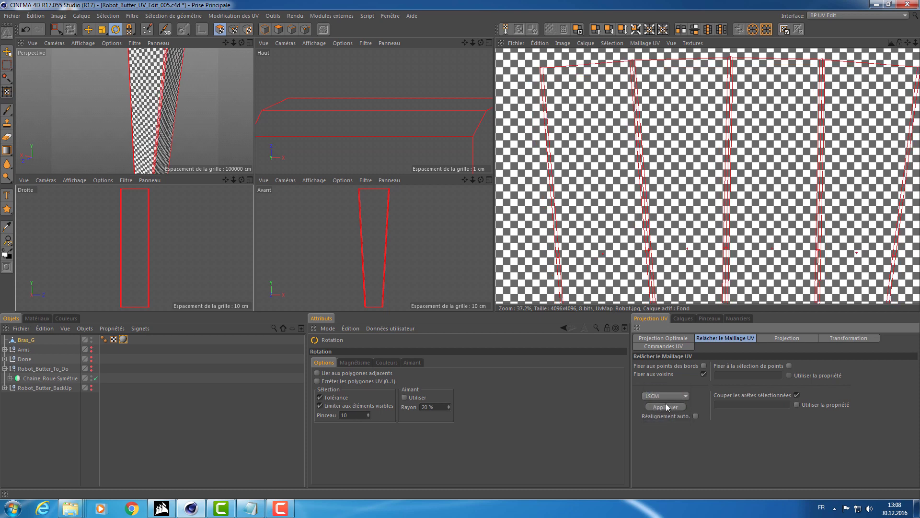
pyautogui.scroll(10, 224, 115)
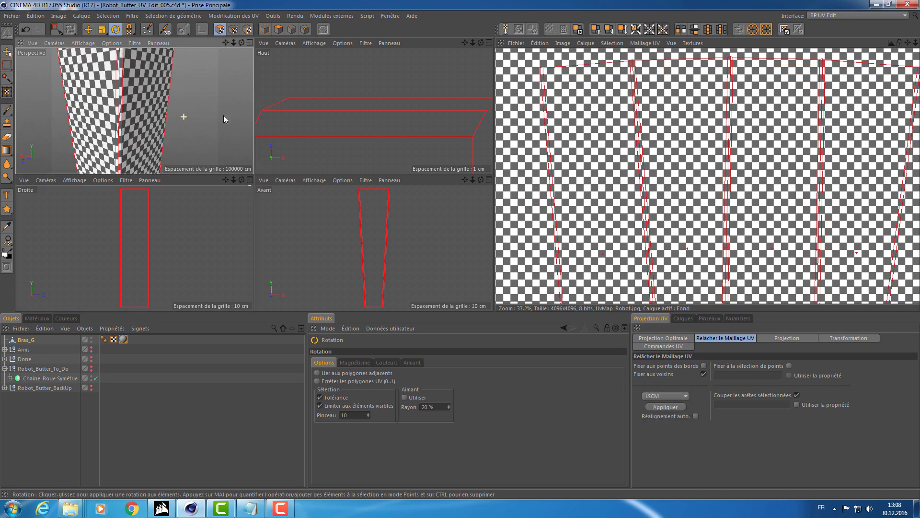
pyautogui.scroll(-5, 221, 124)
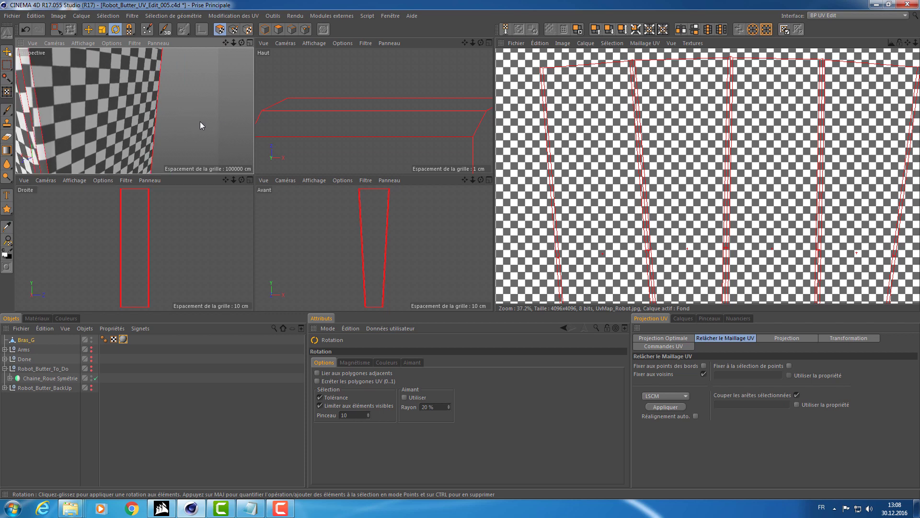
pyautogui.keyDown('alt'); pyautogui.moveTo(223, 129); pyautogui.dragTo(290, 128); pyautogui.keyUp('alt')
pyautogui.keyDown('alt'); pyautogui.moveTo(132, 96); pyautogui.dragTo(156, 95); pyautogui.keyUp('alt')
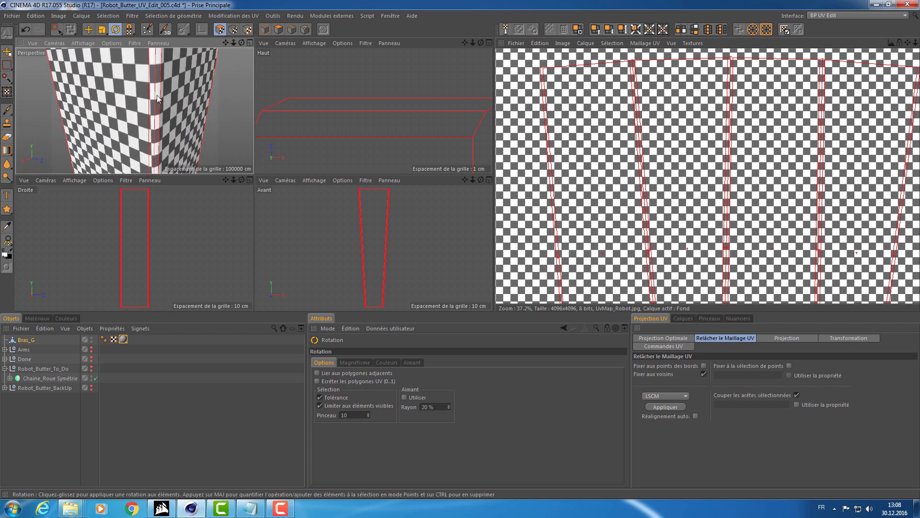
# Compare ABF with LSCM once more at the arm's corner, ending with the LSCM relax applied.
pyautogui.click(661, 395)
pyautogui.click(656, 415)
pyautogui.click(662, 408)
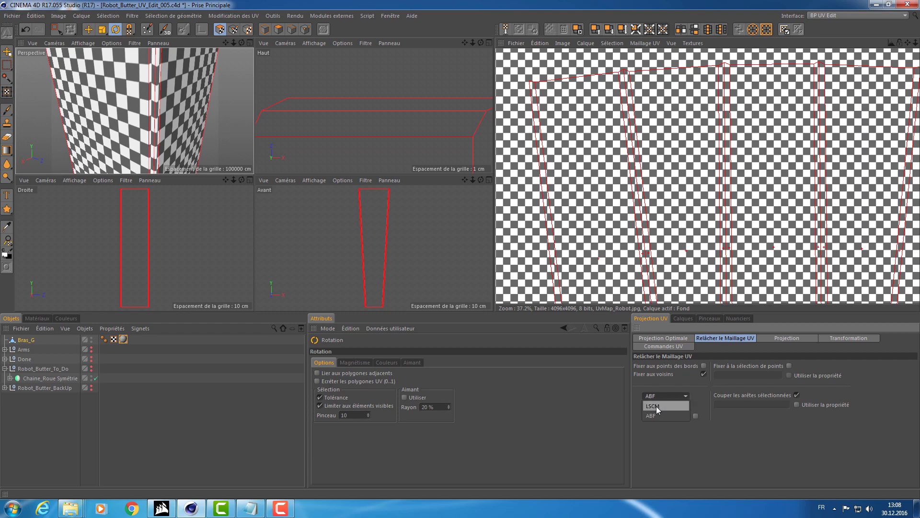
pyautogui.click(657, 407)
pyautogui.click(665, 406)
# Save the scene and move the finished Bras_G into the Done group.
pyautogui.press('F1')
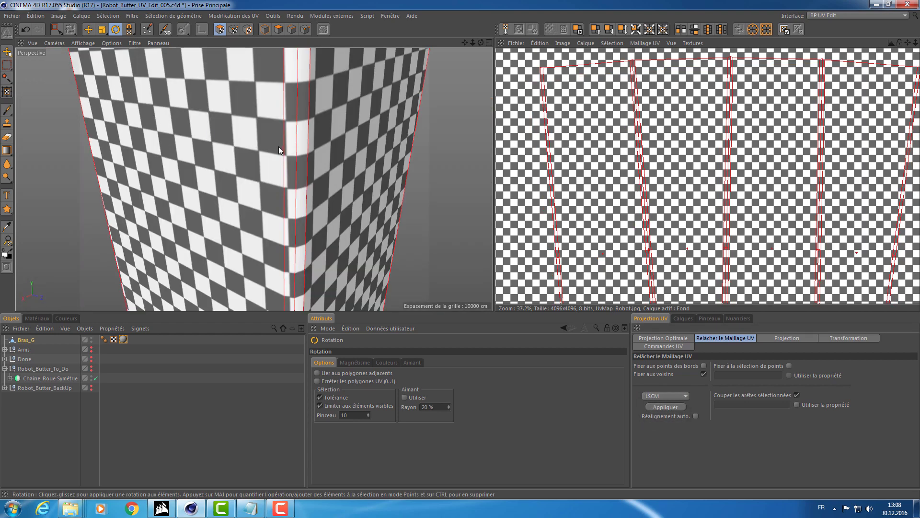
pyautogui.keyDown('alt'); pyautogui.moveTo(278, 146); pyautogui.dragTo(336, 134); pyautogui.keyUp('alt')
pyautogui.scroll(-5, 303, 140)
pyautogui.hotkey('ctrl', 's')
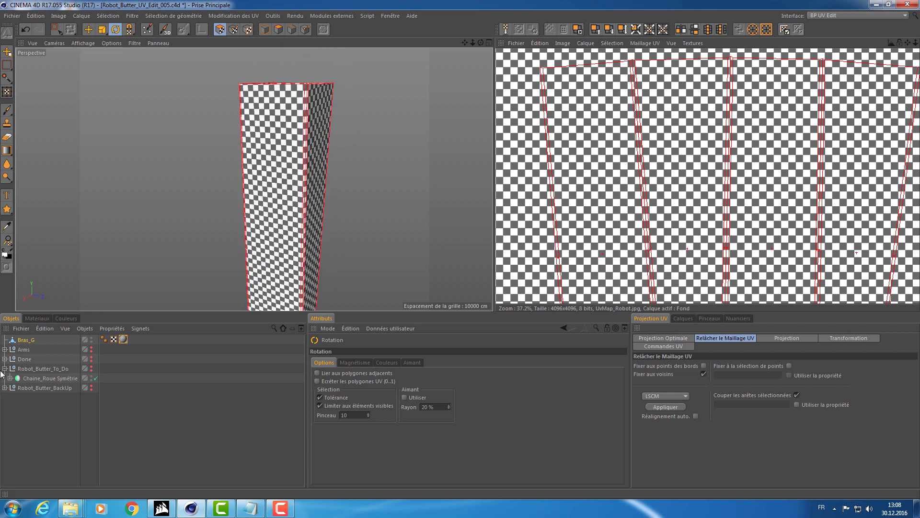
pyautogui.moveTo(24, 342)
pyautogui.mouseDown()
pyautogui.moveTo(29, 355)
pyautogui.moveTo(10, 349)
pyautogui.mouseUp()
pyautogui.click(5, 350)
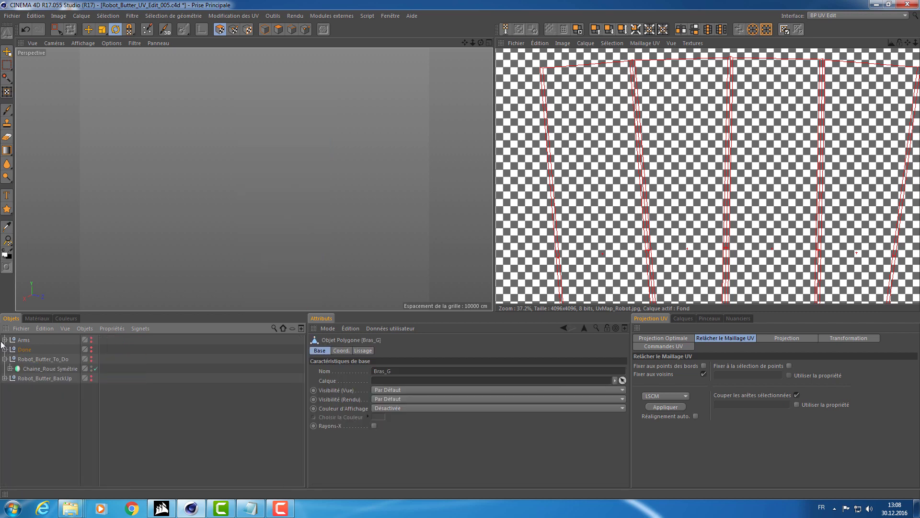
# Expand the Arms hierarchy and make its arm parts visible in the viewport.
pyautogui.click(4, 340)
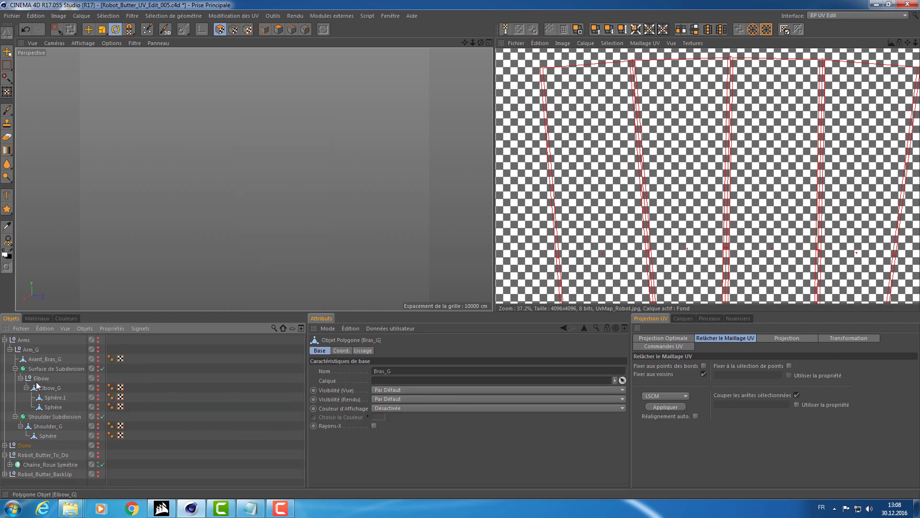
pyautogui.keyDown('ctrl'); pyautogui.click(98, 341); pyautogui.keyUp('ctrl')
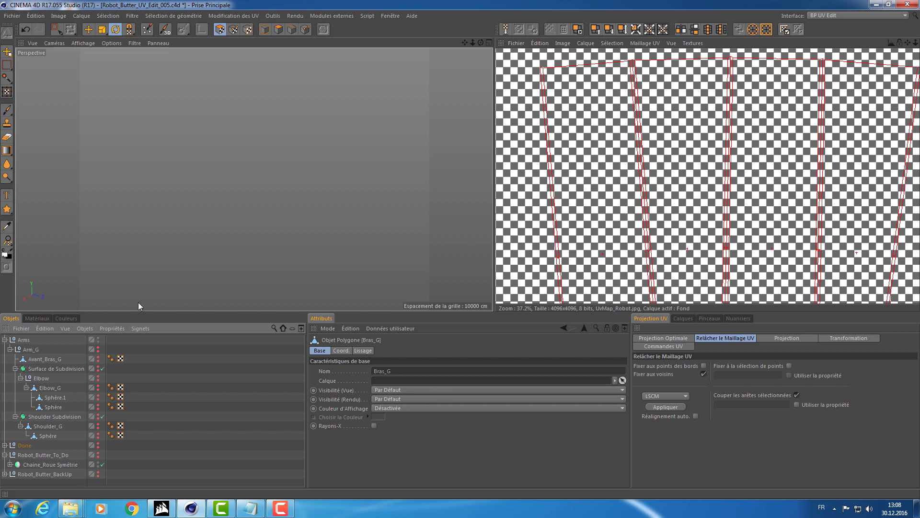
pyautogui.click(98, 360)
pyautogui.click(99, 435)
pyautogui.moveTo(98, 433); pyautogui.dragTo(98, 435)
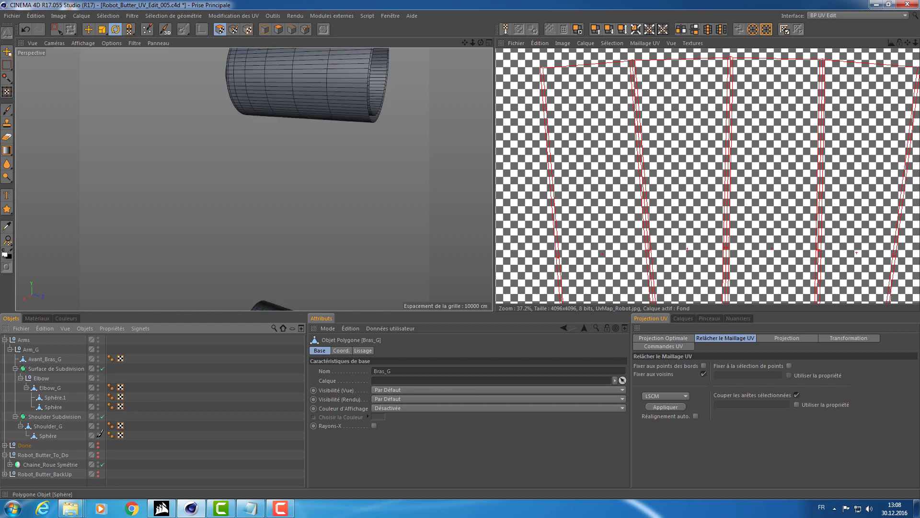
# Switch to model mode and select the forearm Avant_Bras_G in the perspective view.
pyautogui.scroll(-8, 233, 234)
pyautogui.keyDown('alt'); pyautogui.moveTo(245, 228); pyautogui.dragTo(211, 186, button='middle'); pyautogui.keyUp('alt')
pyautogui.keyDown('alt'); pyautogui.moveTo(211, 185); pyautogui.dragTo(183, 177, button='right'); pyautogui.keyUp('alt')
pyautogui.keyDown('alt'); pyautogui.moveTo(183, 177); pyautogui.dragTo(378, 178); pyautogui.keyUp('alt')
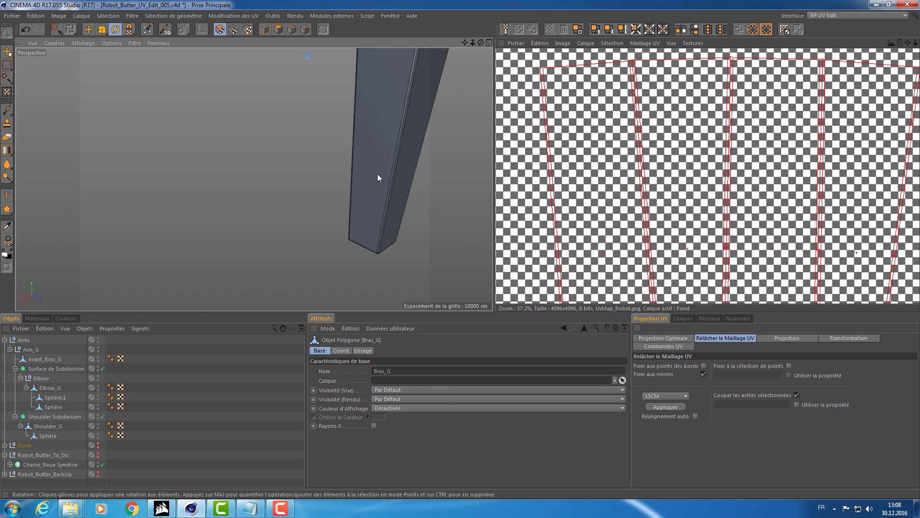
pyautogui.click(263, 31)
pyautogui.click(414, 155)
pyautogui.keyDown('alt'); pyautogui.moveTo(415, 154); pyautogui.dragTo(322, 183, button='middle'); pyautogui.keyUp('alt')
pyautogui.keyDown('alt'); pyautogui.moveTo(321, 183); pyautogui.dragTo(285, 201, button='right'); pyautogui.keyUp('alt')
pyautogui.keyDown('alt'); pyautogui.moveTo(285, 206); pyautogui.dragTo(317, 178); pyautogui.keyUp('alt')
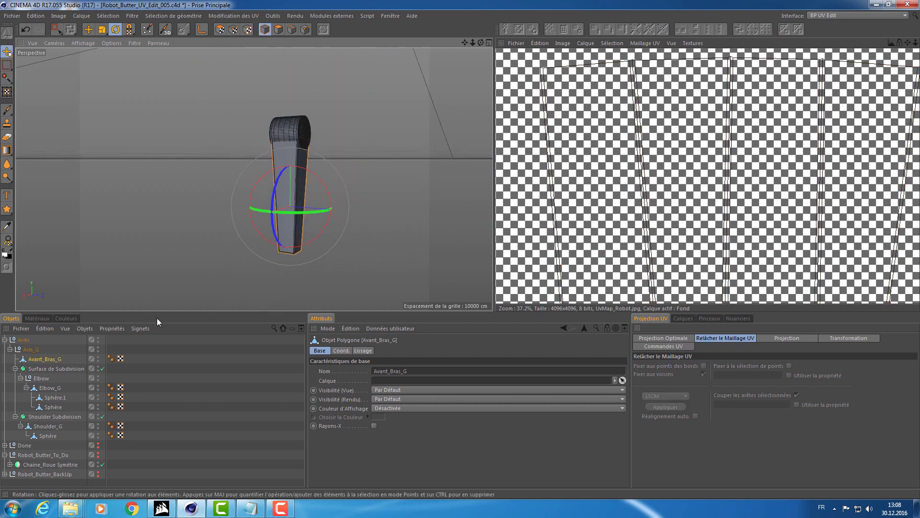
# Move Avant_Bras_G out of the Arms hierarchy to the top level, and hide the Arms group.
pyautogui.click(29, 357)
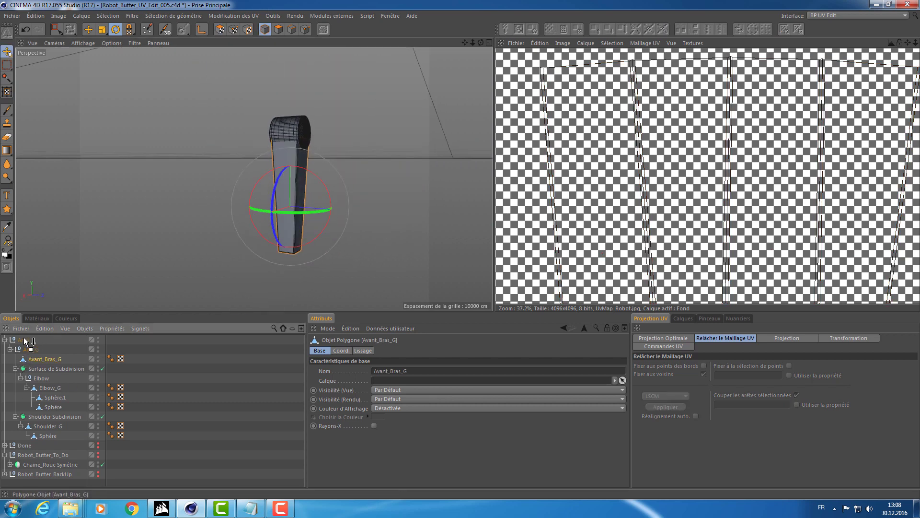
pyautogui.moveTo(26, 340); pyautogui.dragTo(13, 349)
pyautogui.click(4, 349)
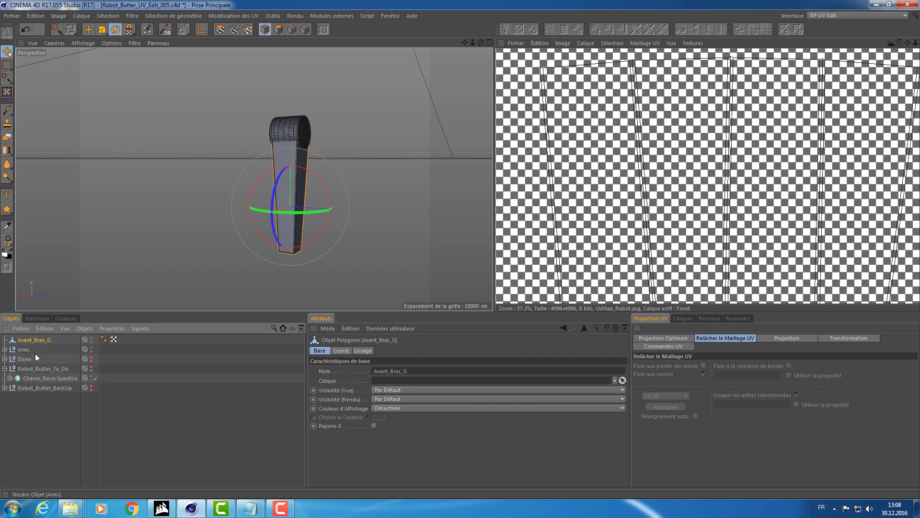
pyautogui.click(31, 350)
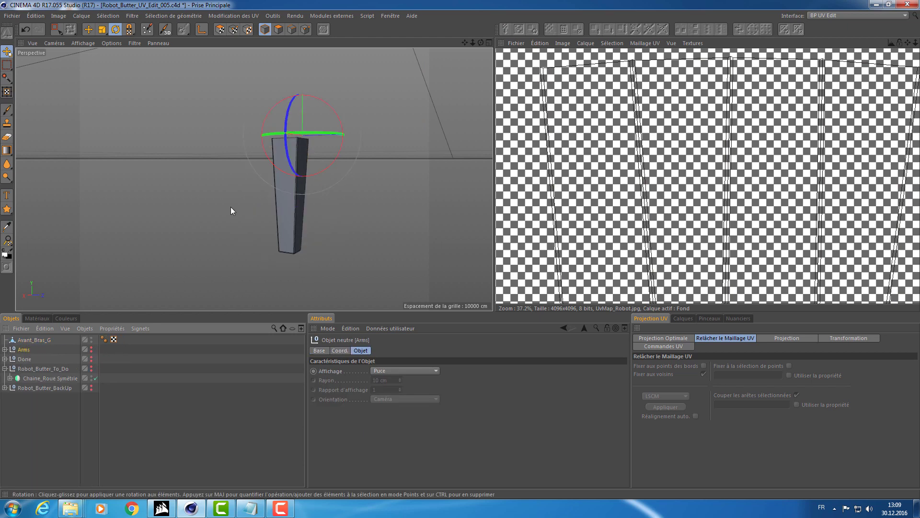
pyautogui.press('e')
pyautogui.keyDown('alt'); pyautogui.moveTo(231, 206); pyautogui.dragTo(167, 307); pyautogui.keyUp('alt')
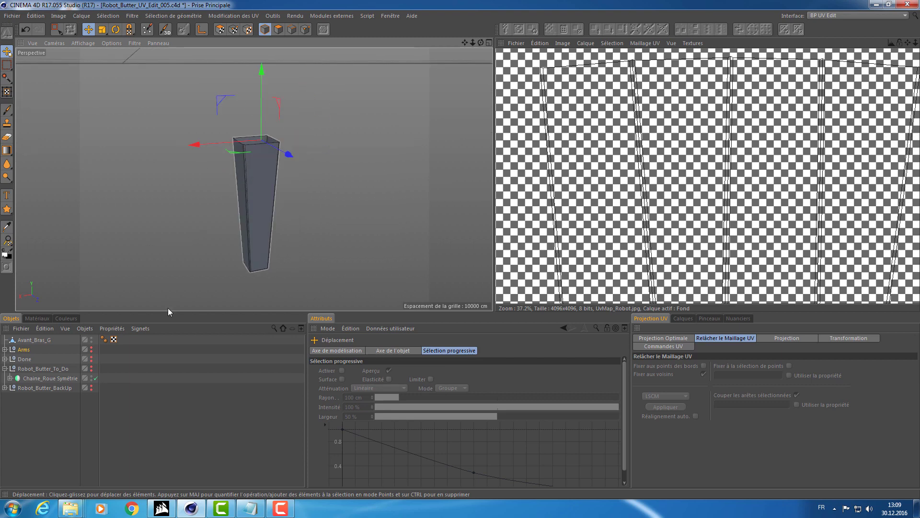
# Display Avant_Bras_G's UVs in the UV editor, and select a vertical corner edge of the forearm in edge mode.
pyautogui.click(114, 340)
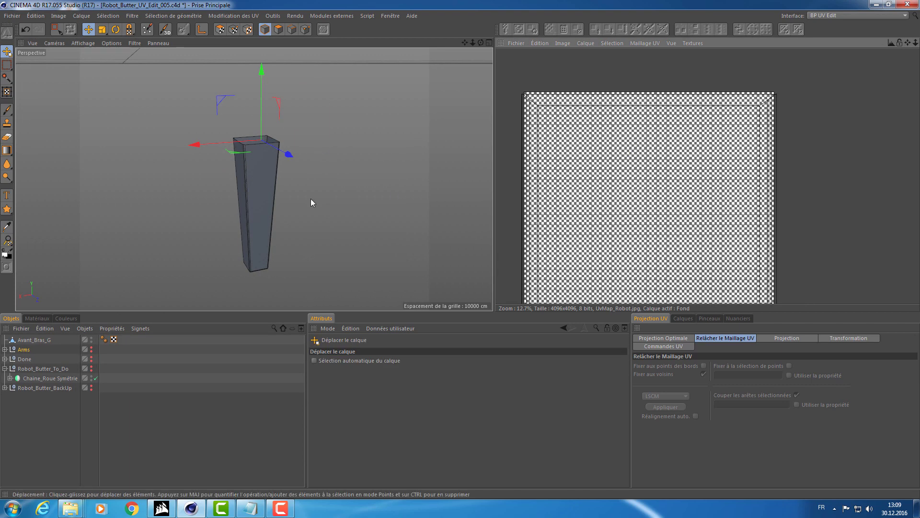
pyautogui.click(292, 29)
pyautogui.keyDown('alt'); pyautogui.moveTo(222, 199); pyautogui.dragTo(115, 159); pyautogui.keyUp('alt')
pyautogui.keyDown('alt'); pyautogui.moveTo(270, 219); pyautogui.dragTo(306, 195, button='right'); pyautogui.keyUp('alt')
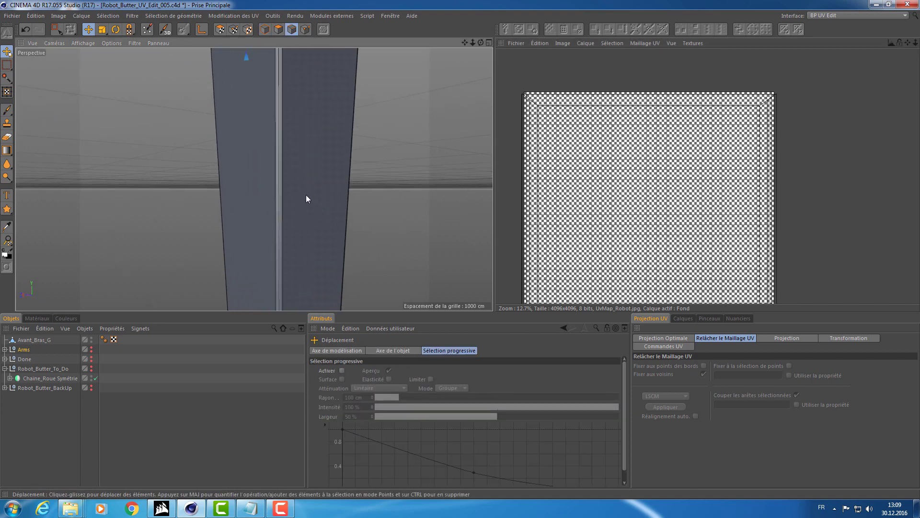
pyautogui.click(280, 154)
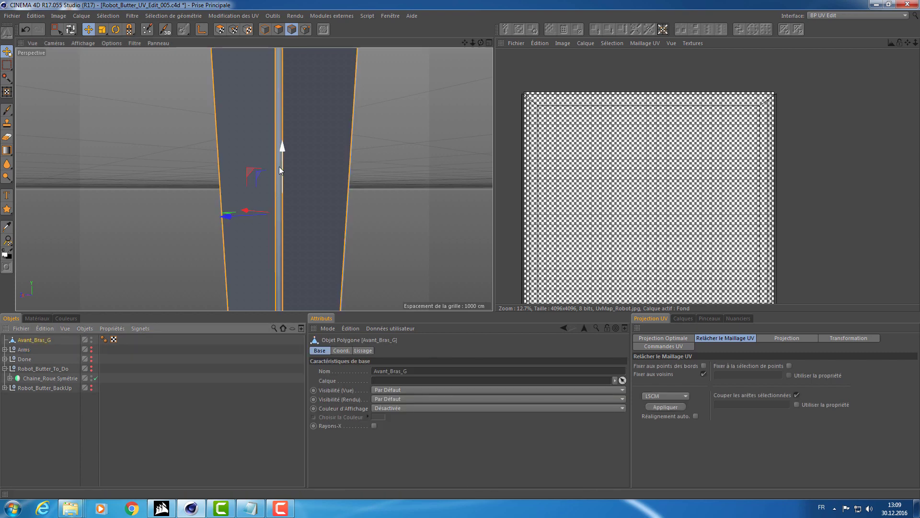
pyautogui.keyDown('alt'); pyautogui.moveTo(273, 90); pyautogui.dragTo(332, 130); pyautogui.keyUp('alt')
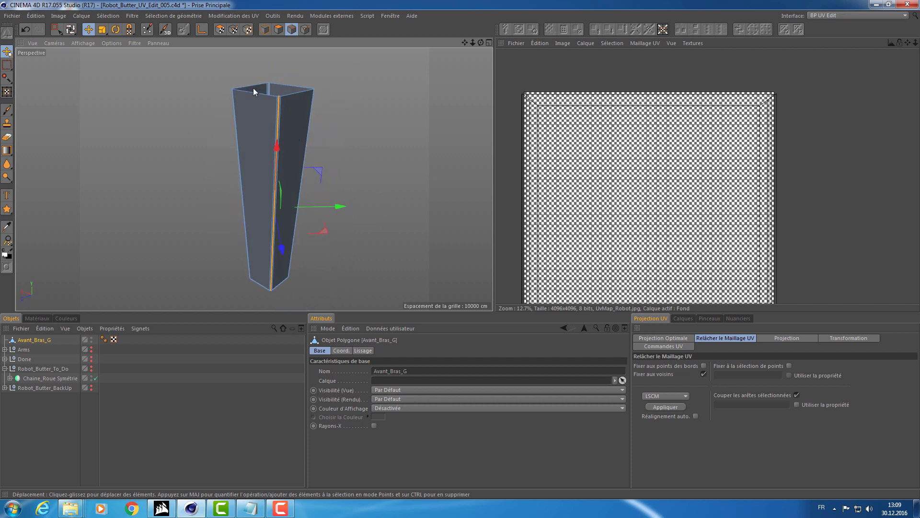
# Apply the Grid_Tex material to Avant_Bras_G in UV polygon mode, and frame the forearm in the four-view layout.
pyautogui.click(219, 30)
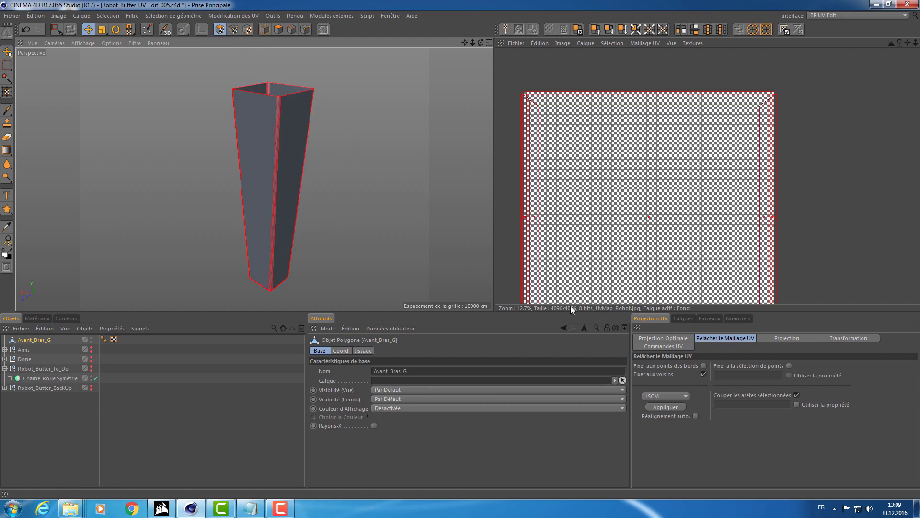
pyautogui.click(38, 319)
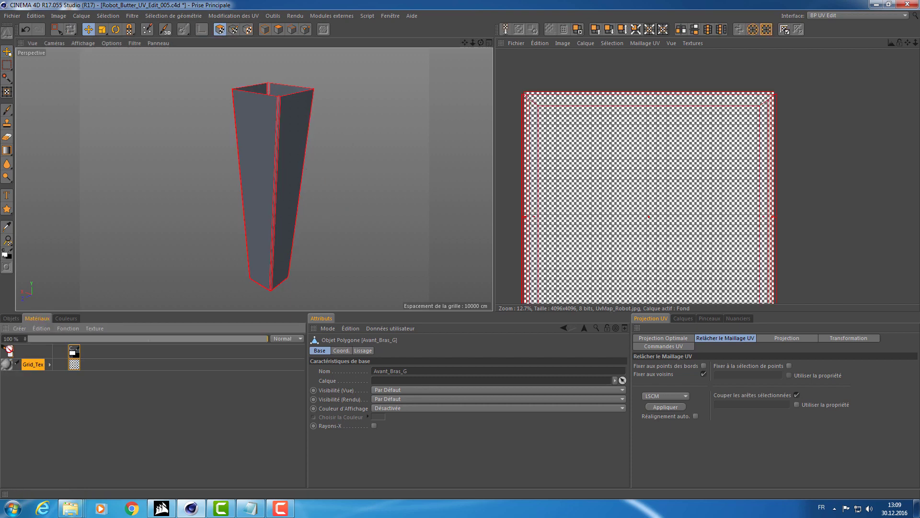
pyautogui.click(11, 318)
pyautogui.moveTo(31, 343); pyautogui.dragTo(32, 341)
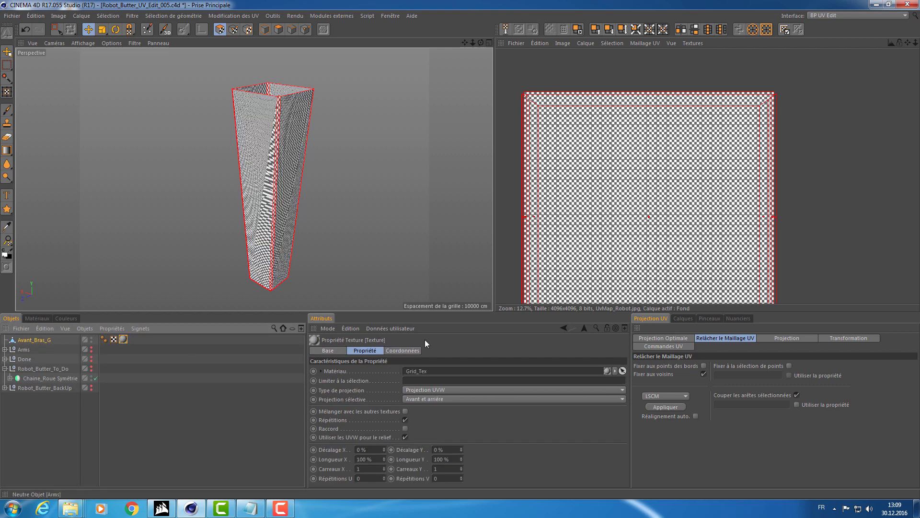
pyautogui.middleClick(349, 196)
pyautogui.press('h')
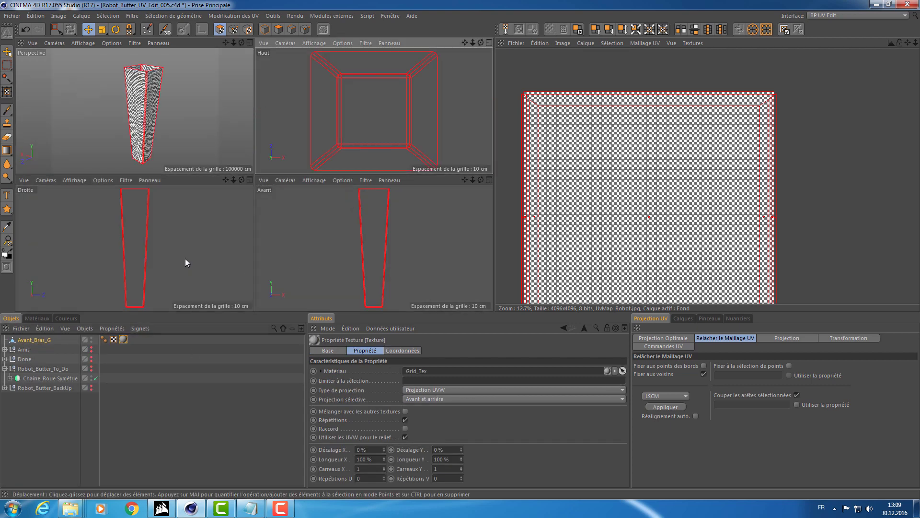
# Apply a frontal UV projection to the forearm Avant_Bras_G.
pyautogui.click(775, 339)
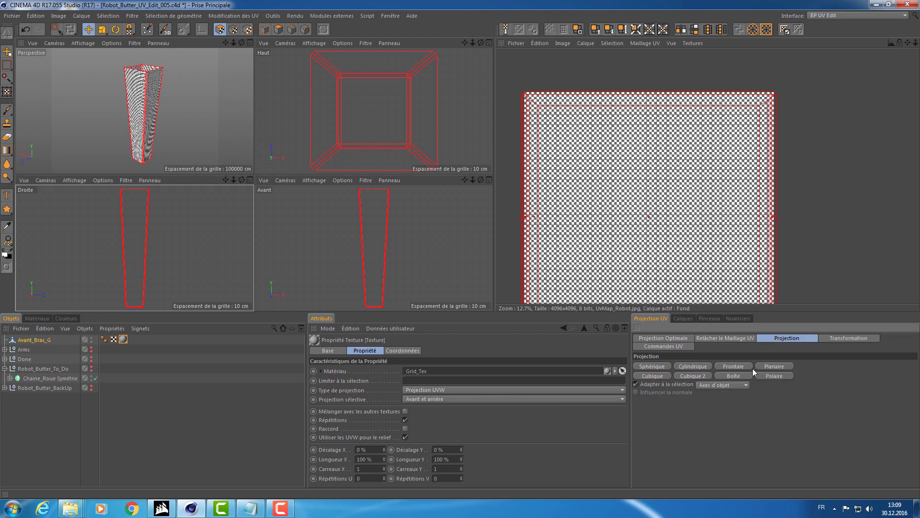
pyautogui.click(739, 371)
# Try an LSCM relax of the forearm's UVs, check the grid texture on its narrow end, and undo the relax.
pyautogui.click(719, 338)
pyautogui.click(668, 407)
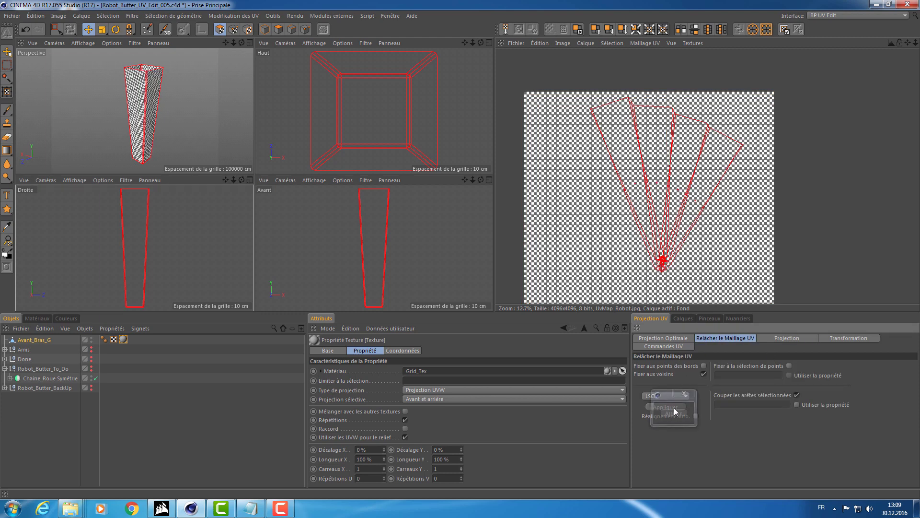
pyautogui.click(668, 408)
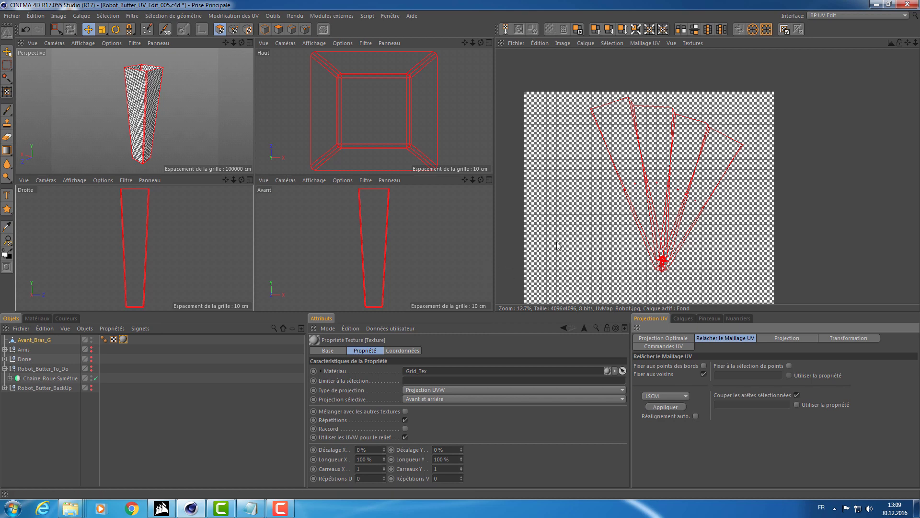
pyautogui.middleClick(167, 109)
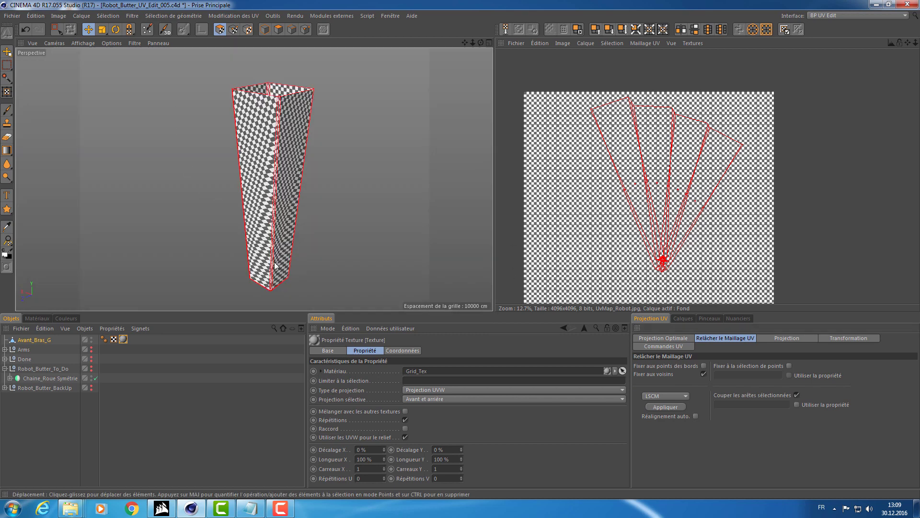
pyautogui.keyDown('alt'); pyautogui.moveTo(265, 149); pyautogui.dragTo(269, 146); pyautogui.keyUp('alt')
pyautogui.keyDown('alt'); pyautogui.moveTo(287, 238); pyautogui.dragTo(263, 221); pyautogui.keyUp('alt')
pyautogui.scroll(5, 323, 200)
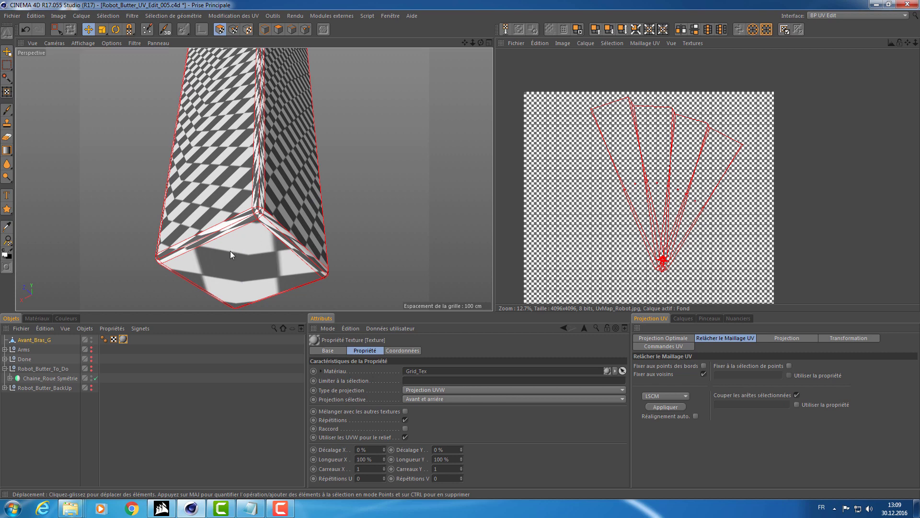
pyautogui.hotkey('ctrl', 'z')
# In edge mode, add an edge along the forearm's narrow end to the vertical seam selection.
pyautogui.keyDown('alt'); pyautogui.moveTo(249, 177); pyautogui.dragTo(210, 146); pyautogui.keyUp('alt')
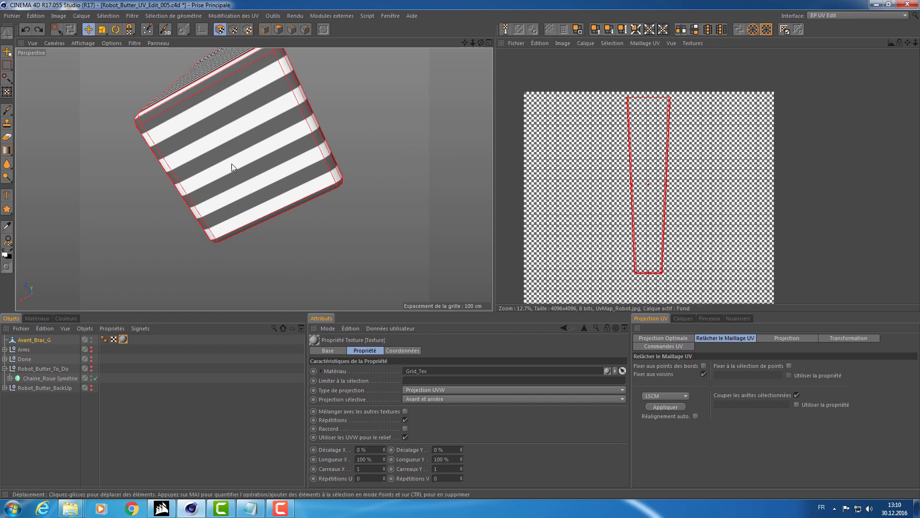
pyautogui.keyDown('alt'); pyautogui.moveTo(265, 134); pyautogui.dragTo(228, 142); pyautogui.keyUp('alt')
pyautogui.click(292, 30)
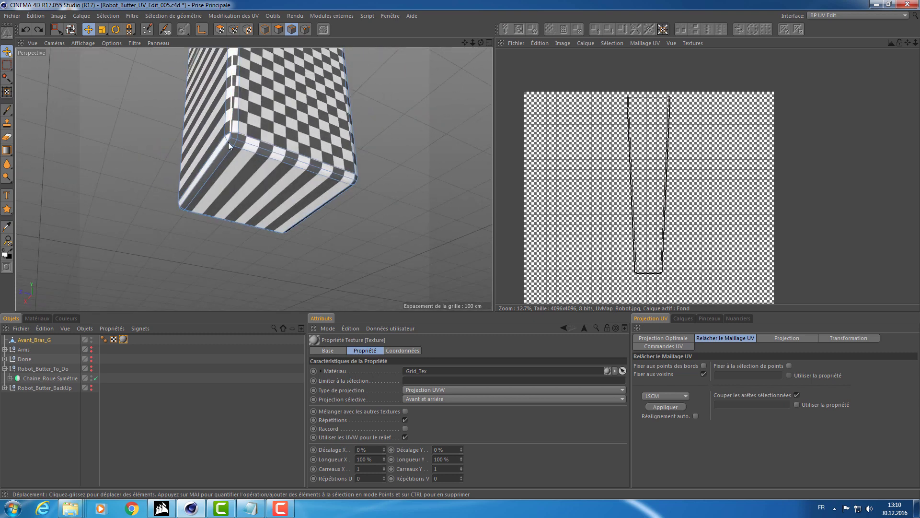
pyautogui.scroll(3, 228, 142)
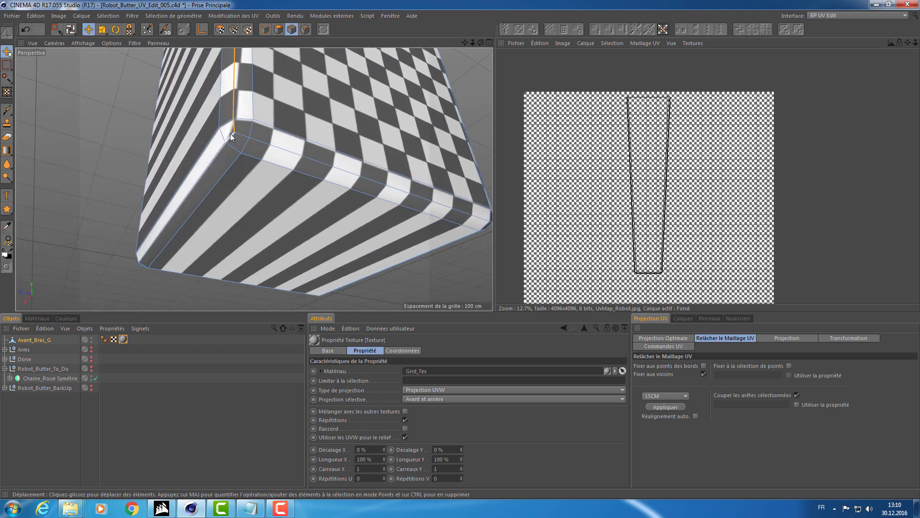
pyautogui.keyDown('alt'); pyautogui.moveTo(217, 149); pyautogui.dragTo(294, 129); pyautogui.keyUp('alt')
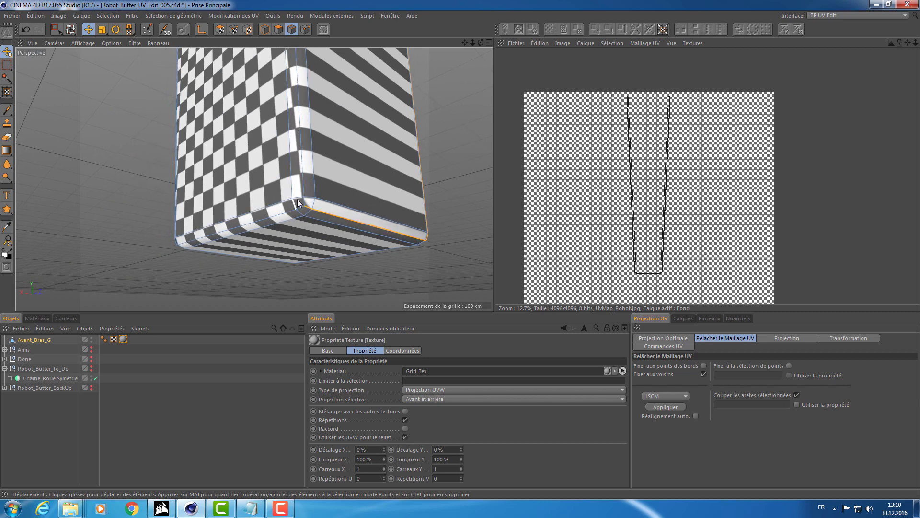
pyautogui.keyDown('alt'); pyautogui.moveTo(304, 169); pyautogui.dragTo(181, 160); pyautogui.keyUp('alt')
pyautogui.keyDown('alt'); pyautogui.moveTo(150, 209); pyautogui.dragTo(309, 177); pyautogui.keyUp('alt')
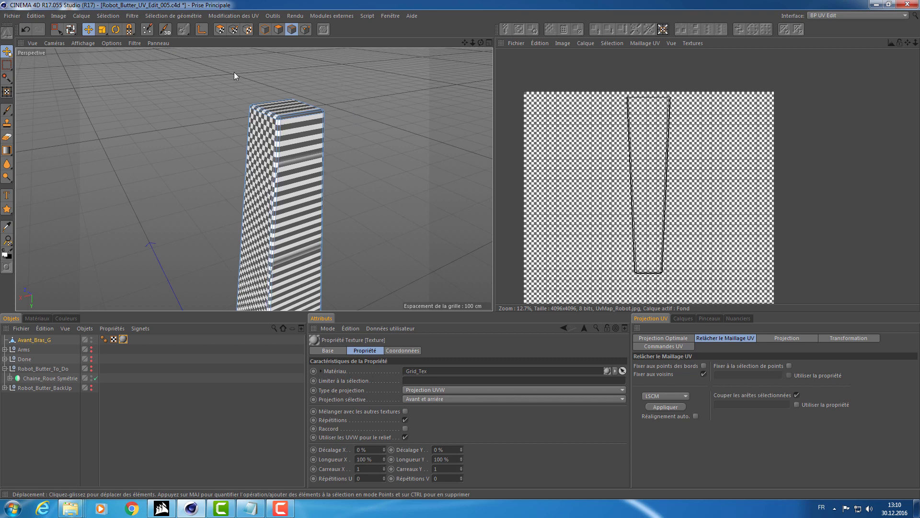
# Extend the seam selection through the small edge at the rounded corner of the forearm's narrow end.
pyautogui.keyDown('alt'); pyautogui.moveTo(301, 119); pyautogui.dragTo(326, 121, button='right'); pyautogui.keyUp('alt')
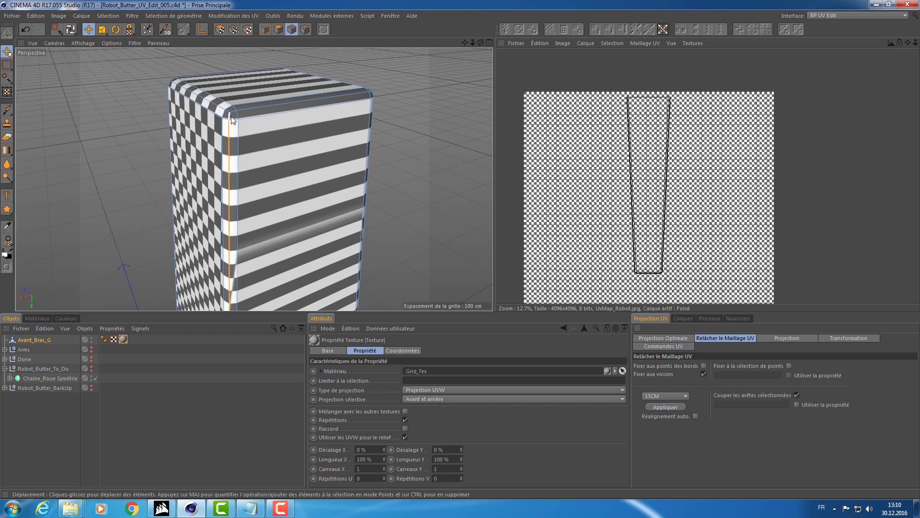
pyautogui.keyDown('alt'); pyautogui.moveTo(395, 116); pyautogui.dragTo(171, 111); pyautogui.keyUp('alt')
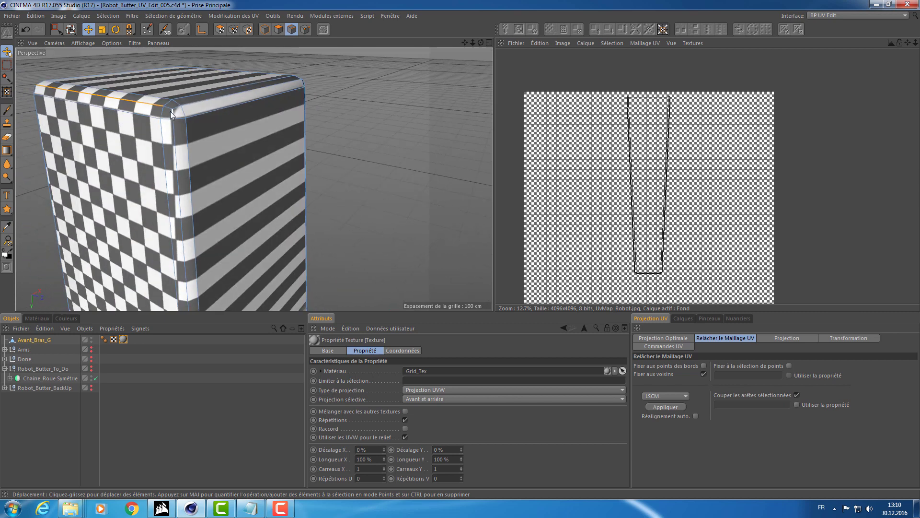
pyautogui.keyDown('shift'); pyautogui.click(169, 109); pyautogui.keyUp('shift')
pyautogui.keyDown('alt'); pyautogui.moveTo(254, 119); pyautogui.dragTo(195, 130, button='right'); pyautogui.keyUp('alt')
pyautogui.keyDown('alt'); pyautogui.moveTo(195, 131); pyautogui.dragTo(66, 157); pyautogui.keyUp('alt')
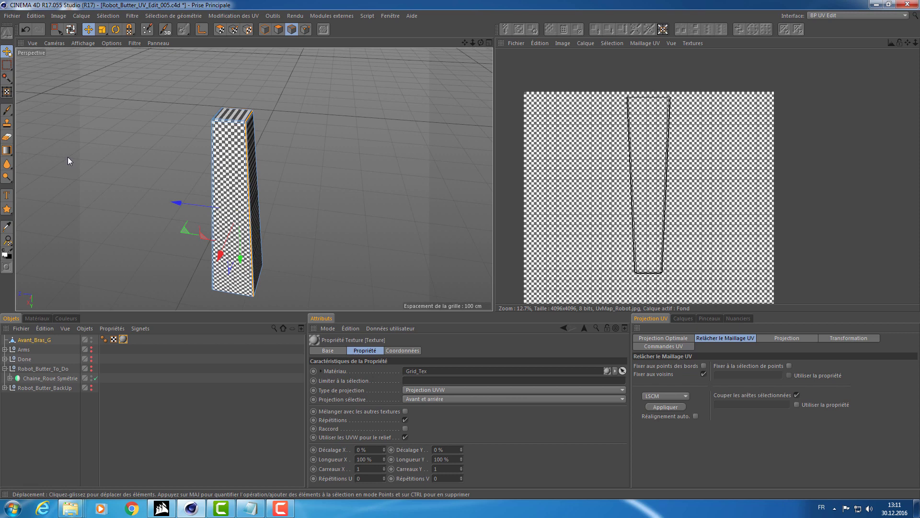
pyautogui.keyDown('alt'); pyautogui.moveTo(67, 157); pyautogui.dragTo(293, 148); pyautogui.keyUp('alt')
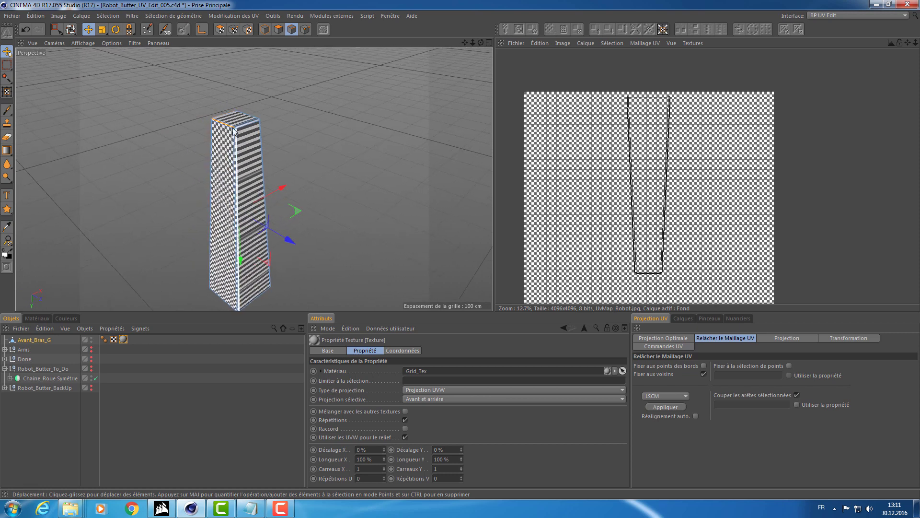
pyautogui.moveTo(242, 129)
pyautogui.keyDown('alt'); pyautogui.mouseDown(button='right')
pyautogui.moveTo(286, 122)
pyautogui.moveTo(246, 129)
pyautogui.mouseUp(button='right'); pyautogui.keyUp('alt')
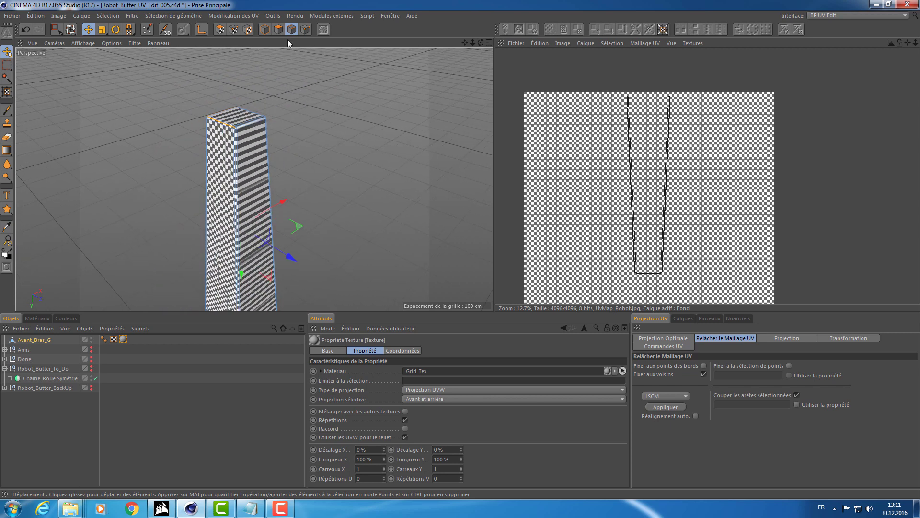
# Try relaxing the forearm's UVs in UV polygon mode with LSCM, cutting along the selected edges, and undo it.
pyautogui.click(220, 30)
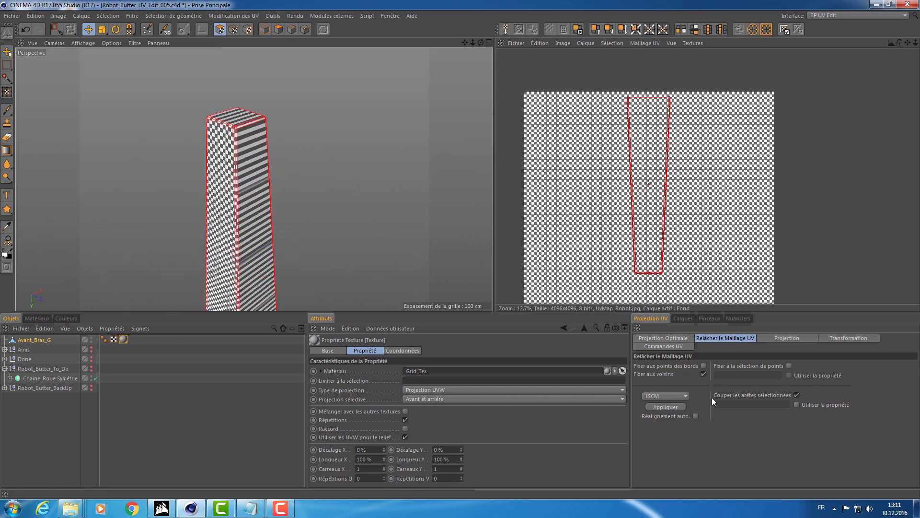
pyautogui.click(669, 406)
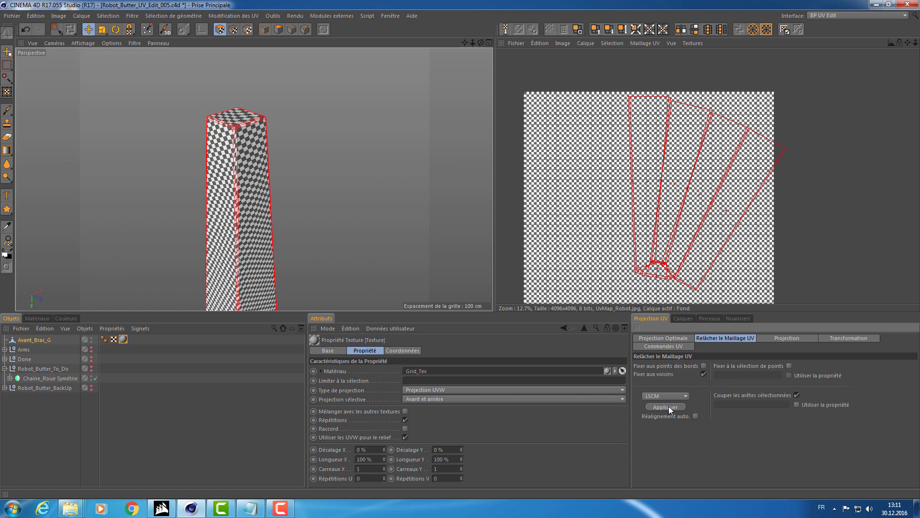
pyautogui.hotkey('ctrl', 'z')
# Try an ABF relax of the forearm's UVs, examine the narrow end's layout in the UV editor, and undo the relax.
pyautogui.click(664, 396)
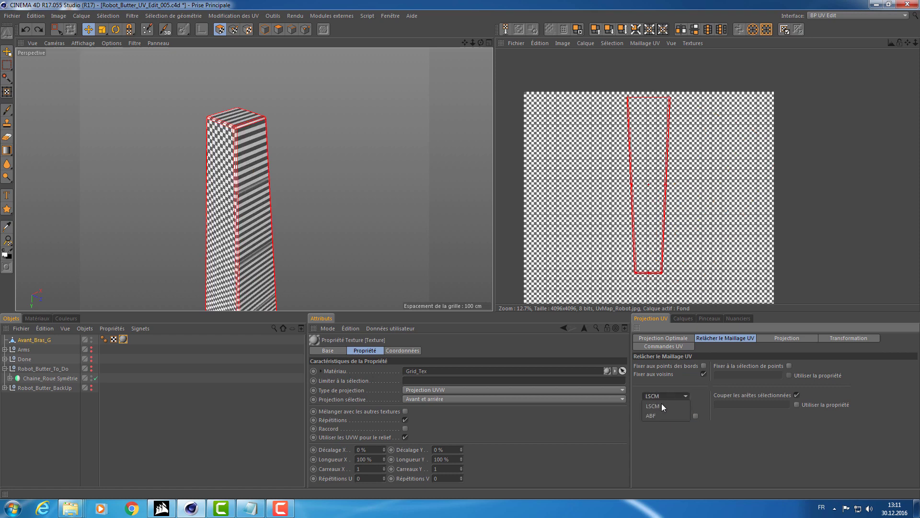
pyautogui.click(654, 413)
pyautogui.click(660, 406)
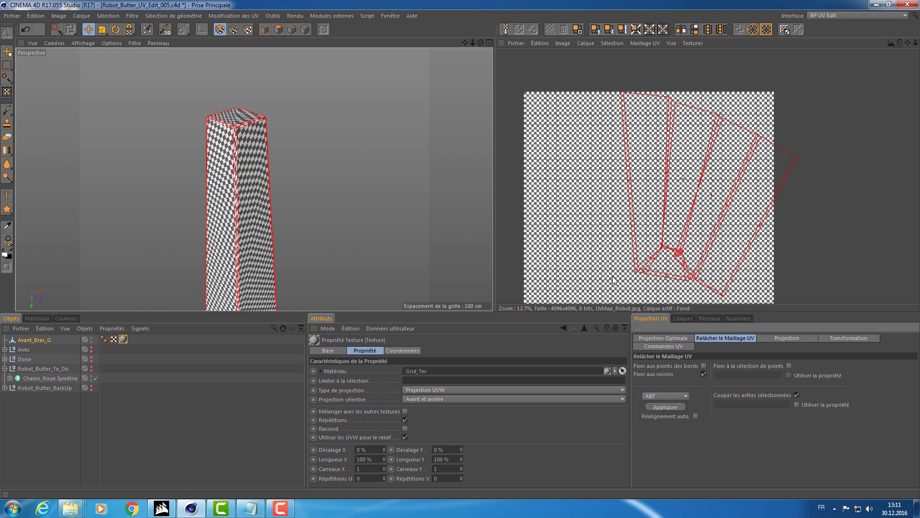
pyautogui.keyDown('alt'); pyautogui.moveTo(653, 259); pyautogui.dragTo(695, 259, button='right'); pyautogui.keyUp('alt')
pyautogui.keyDown('alt'); pyautogui.moveTo(653, 259); pyautogui.dragTo(557, 197, button='middle'); pyautogui.keyUp('alt')
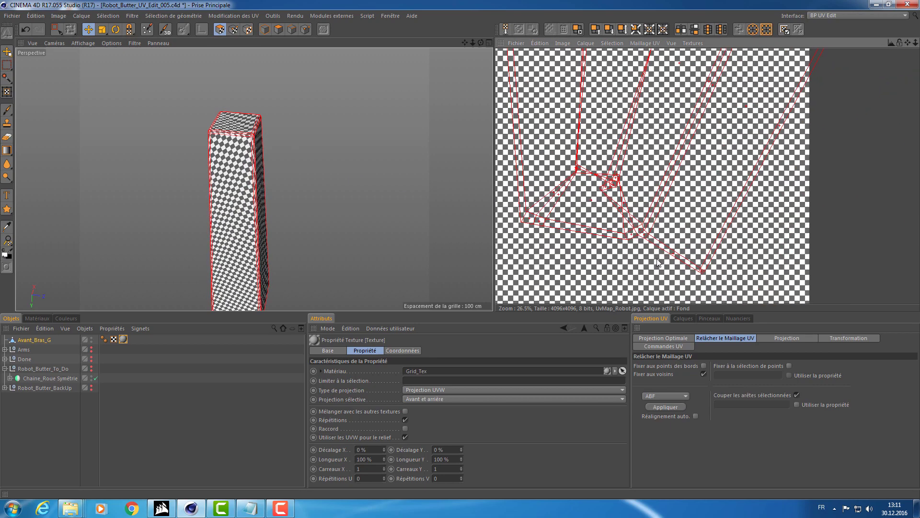
pyautogui.moveTo(653, 251)
pyautogui.keyDown('alt'); pyautogui.mouseDown(button='right')
pyautogui.moveTo(685, 251)
pyautogui.moveTo(642, 258)
pyautogui.mouseUp(button='right'); pyautogui.keyUp('alt')
pyautogui.keyDown('alt'); pyautogui.moveTo(656, 258); pyautogui.dragTo(709, 276, button='middle'); pyautogui.keyUp('alt')
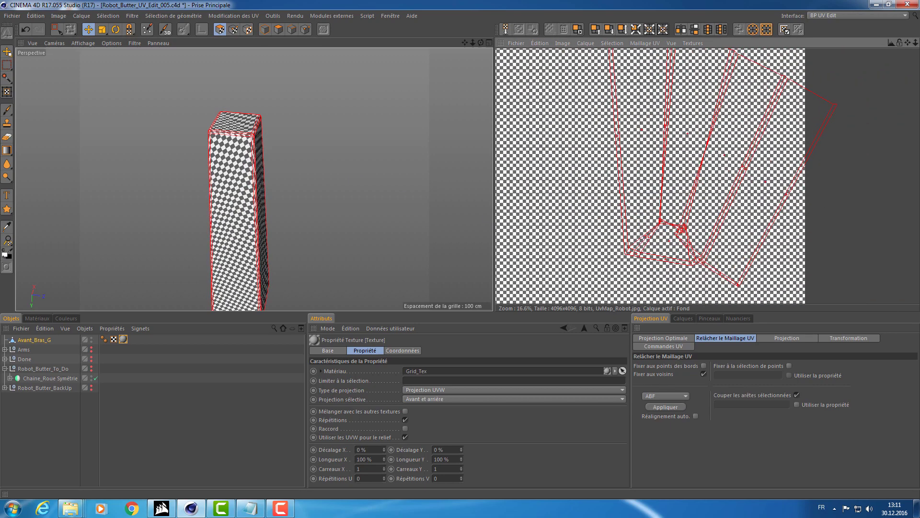
pyautogui.hotkey('ctrl', 'z')
# Return to edge mode and add further edges around the rim of the narrow end to the seam selection.
pyautogui.click(292, 28)
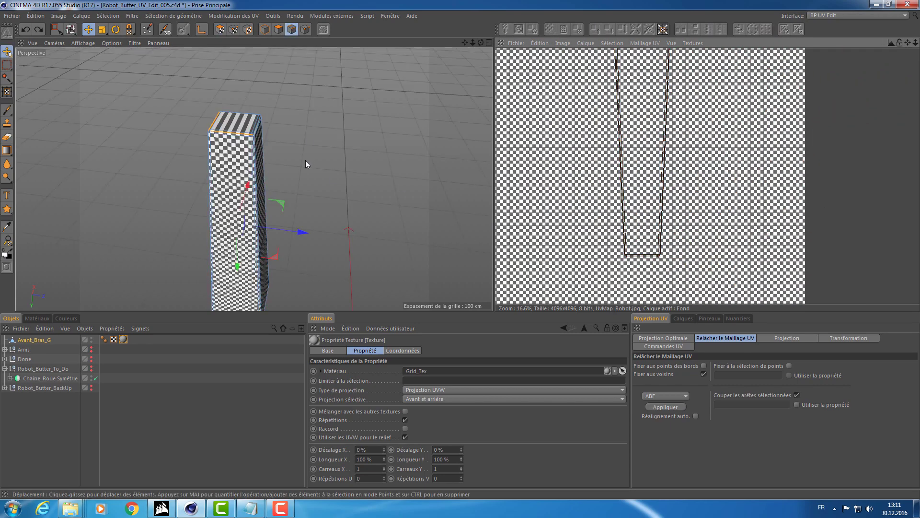
pyautogui.keyDown('alt'); pyautogui.moveTo(217, 156); pyautogui.dragTo(235, 124, button='right'); pyautogui.keyUp('alt')
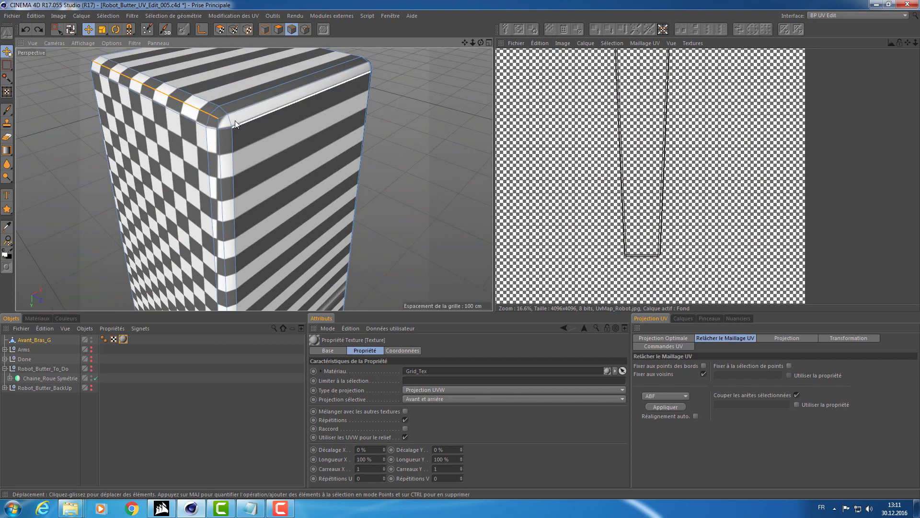
pyautogui.keyDown('shift'); pyautogui.click(236, 123); pyautogui.keyUp('shift')
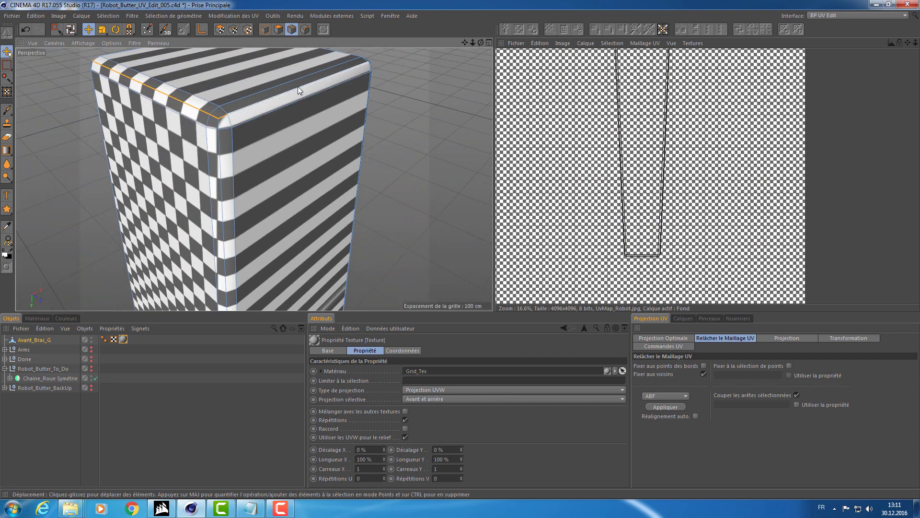
pyautogui.keyDown('alt'); pyautogui.moveTo(298, 86); pyautogui.dragTo(204, 79); pyautogui.keyUp('alt')
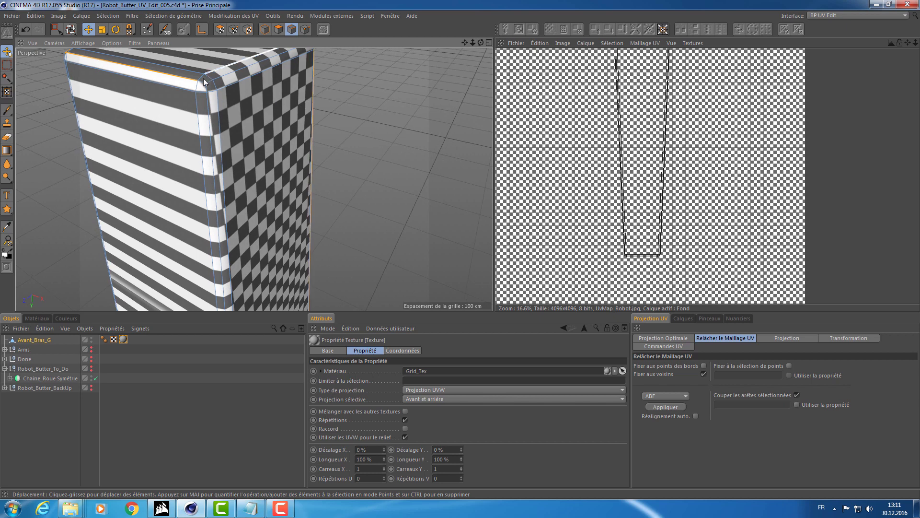
pyautogui.keyDown('alt'); pyautogui.moveTo(315, 94); pyautogui.dragTo(346, 137); pyautogui.keyUp('alt')
pyautogui.keyDown('alt'); pyautogui.moveTo(283, 156); pyautogui.dragTo(359, 154); pyautogui.keyUp('alt')
pyautogui.scroll(-5, 262, 119)
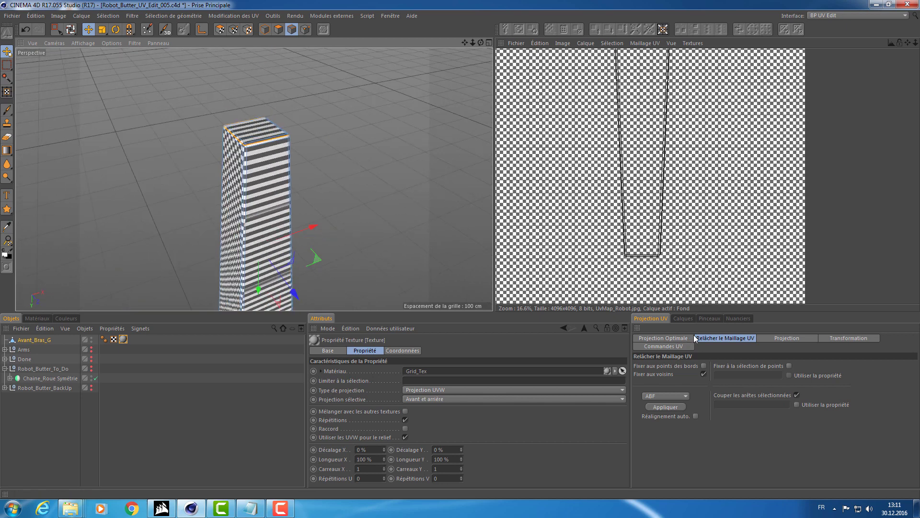
# Try the ABF relax on the forearm's UVs with the extended seam selection, and undo it.
pyautogui.click(220, 30)
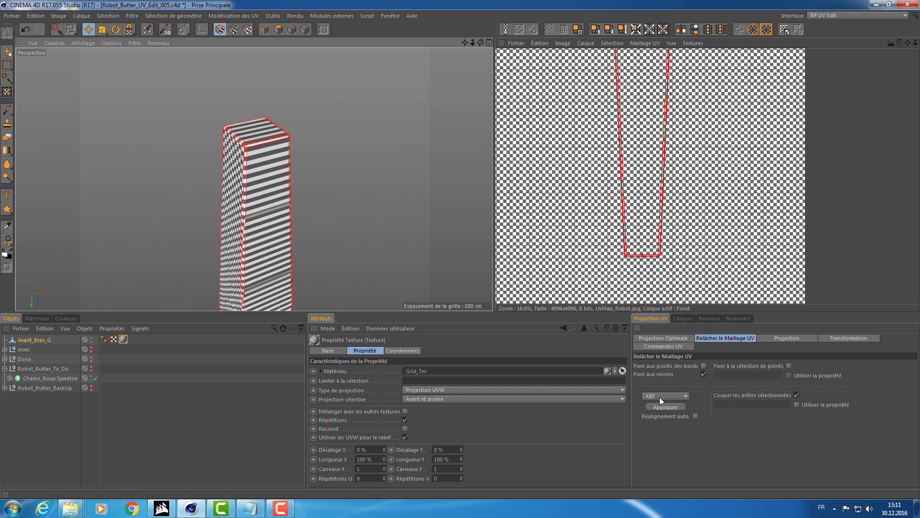
pyautogui.click(660, 406)
pyautogui.hotkey('ctrl', 'z')
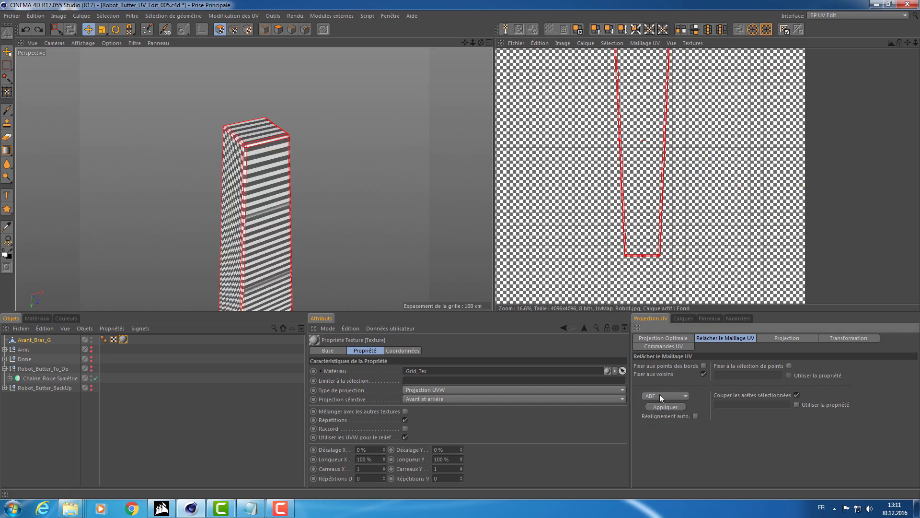
# Try the LSCM relax with the extended seam, examine individual UV polygons near the narrow end, and undo back to the frontal projection.
pyautogui.click(660, 395)
pyautogui.click(659, 404)
pyautogui.click(658, 407)
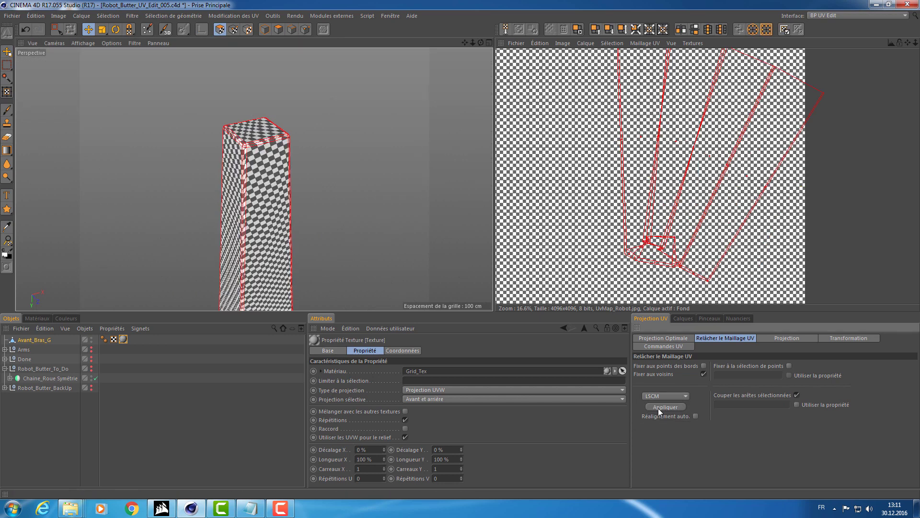
pyautogui.keyDown('alt'); pyautogui.moveTo(361, 226); pyautogui.dragTo(362, 189); pyautogui.keyUp('alt')
pyautogui.click(664, 227)
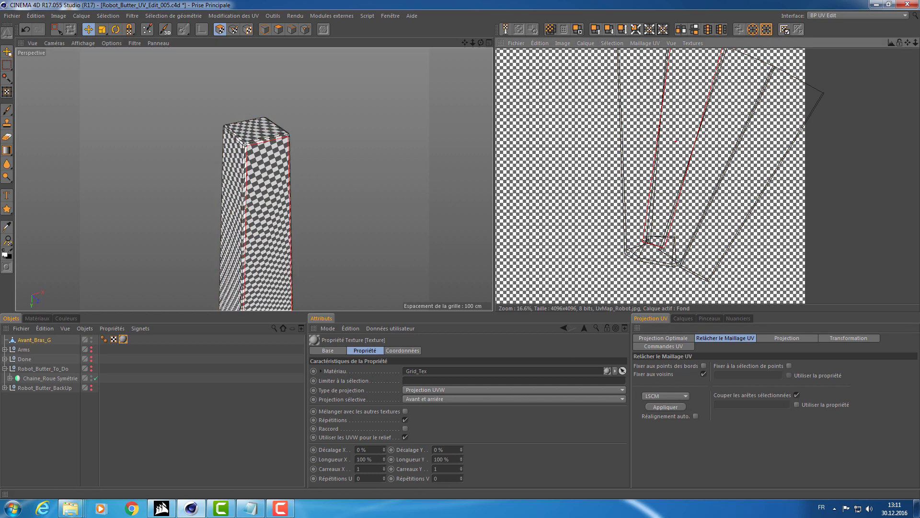
pyautogui.click(673, 240)
pyautogui.scroll(3, 673, 240)
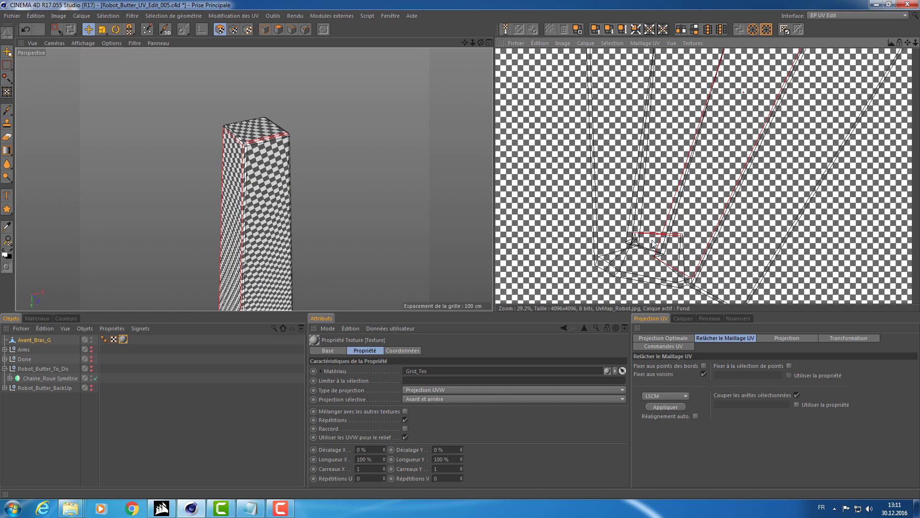
pyautogui.hotkey('ctrl', 'z')
pyautogui.hotkey('ctrl', 'z')
pyautogui.hotkey('ctrl', 'z')
pyautogui.hotkey('ctrl', 'z')
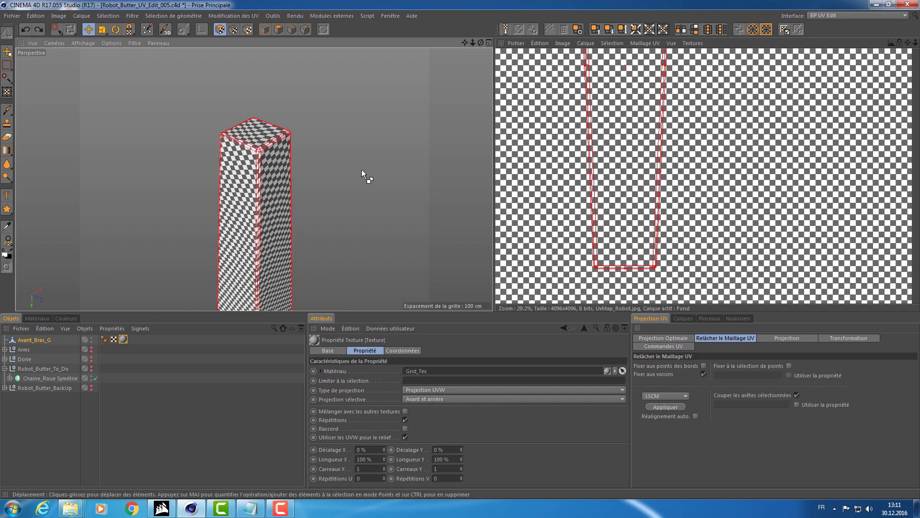
# In edge mode, add the missing small corner edge that links the selected rim edges at the forearm's narrow end.
pyautogui.click(294, 27)
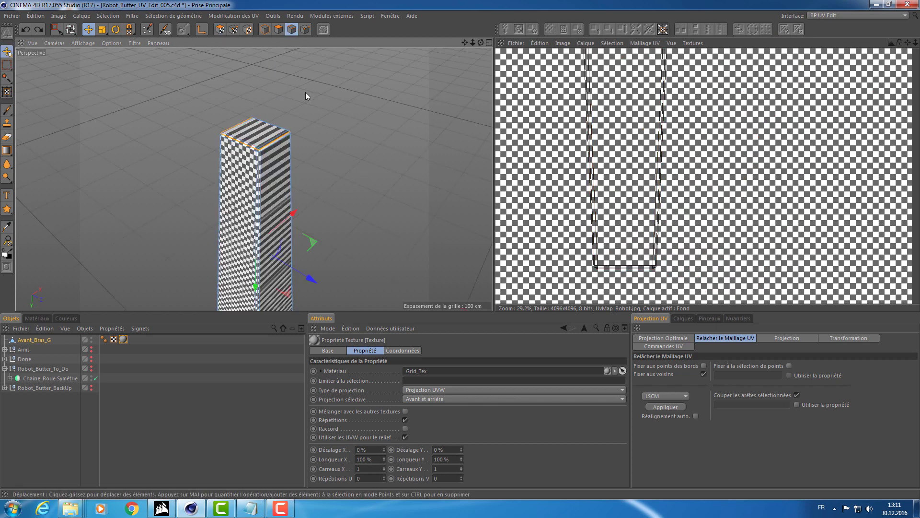
pyautogui.keyDown('alt'); pyautogui.moveTo(275, 114); pyautogui.dragTo(206, 121); pyautogui.keyUp('alt')
pyautogui.keyDown('alt'); pyautogui.moveTo(302, 131); pyautogui.dragTo(323, 128, button='right'); pyautogui.keyUp('alt')
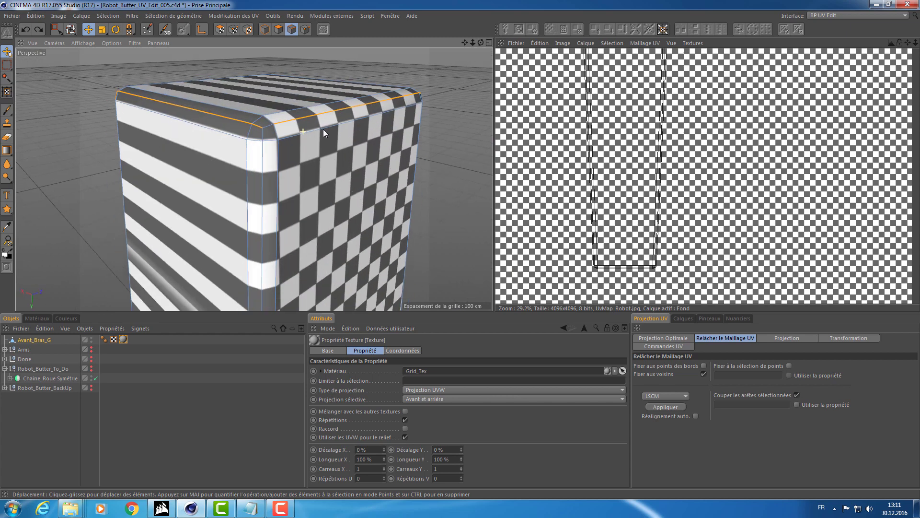
pyautogui.keyDown('shift'); pyautogui.click(264, 123); pyautogui.keyUp('shift')
pyautogui.keyDown('alt'); pyautogui.moveTo(337, 155); pyautogui.dragTo(483, 165); pyautogui.keyUp('alt')
pyautogui.keyDown('alt'); pyautogui.moveTo(294, 142); pyautogui.dragTo(357, 151); pyautogui.keyUp('alt')
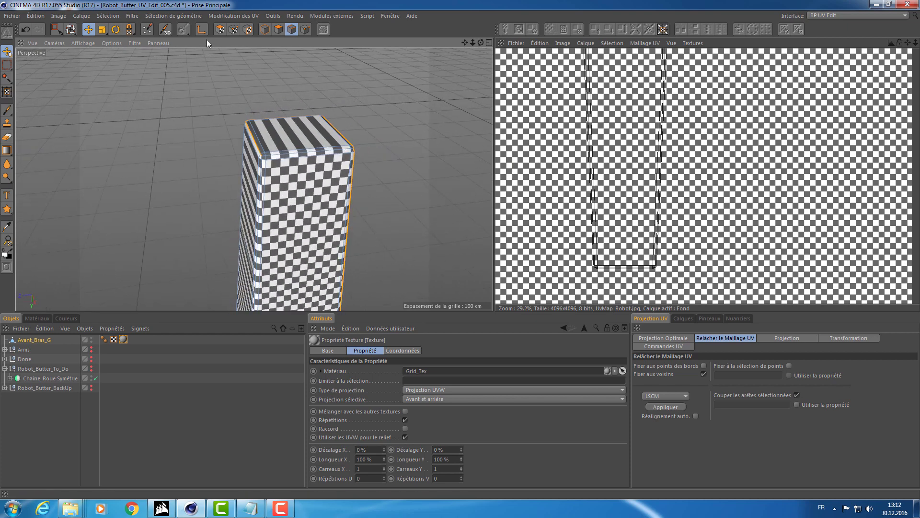
# In UV polygon mode, relax the forearm's UVs with LSCM along the selected seam edges, and inspect the unfolded strips and grid distortion.
pyautogui.click(220, 29)
pyautogui.click(666, 407)
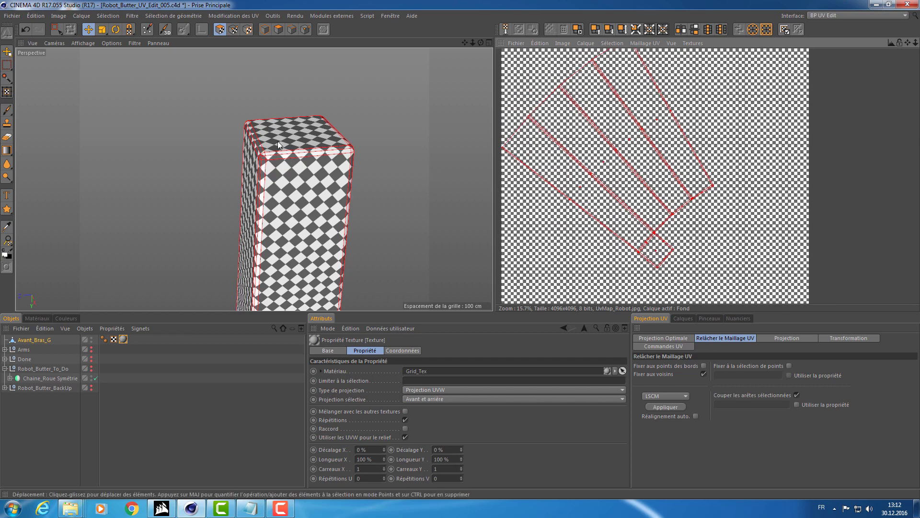
pyautogui.keyDown('alt'); pyautogui.moveTo(632, 163); pyautogui.dragTo(664, 186, button='middle'); pyautogui.keyUp('alt')
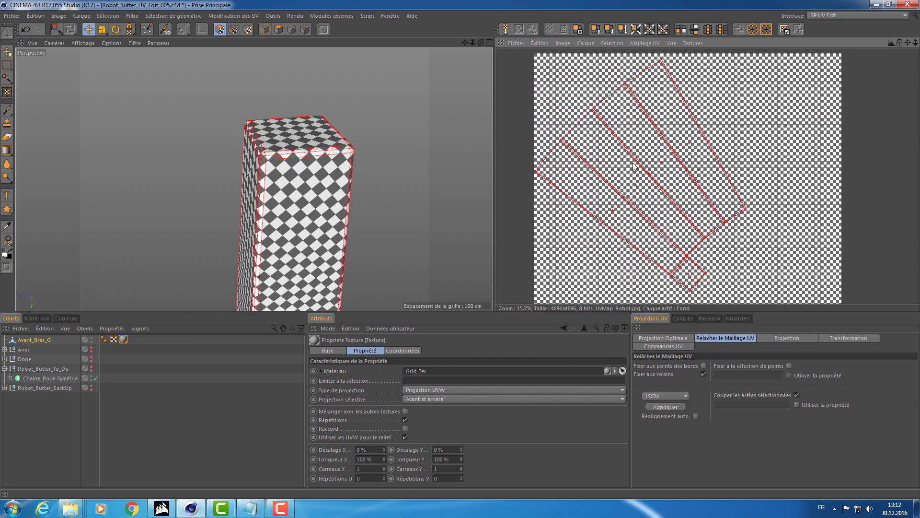
pyautogui.keyDown('alt'); pyautogui.moveTo(665, 187); pyautogui.dragTo(647, 186, button='right'); pyautogui.keyUp('alt')
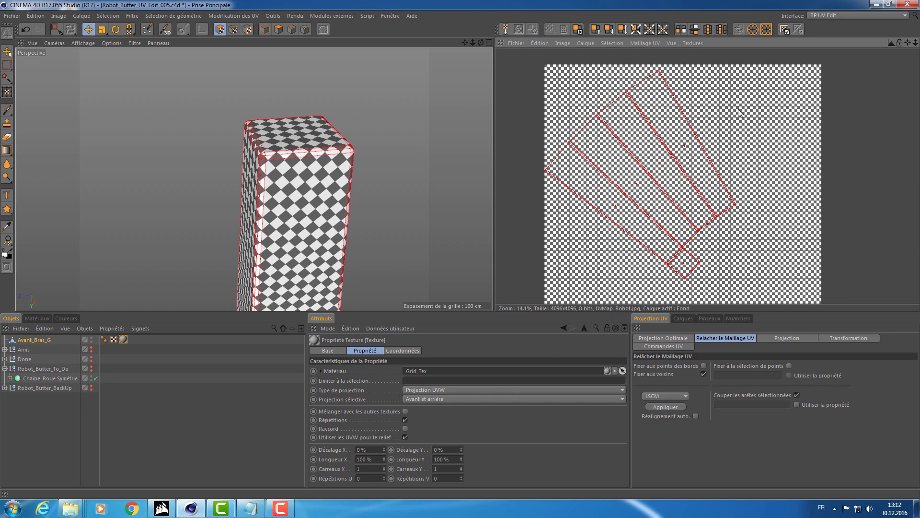
pyautogui.scroll(8, 695, 247)
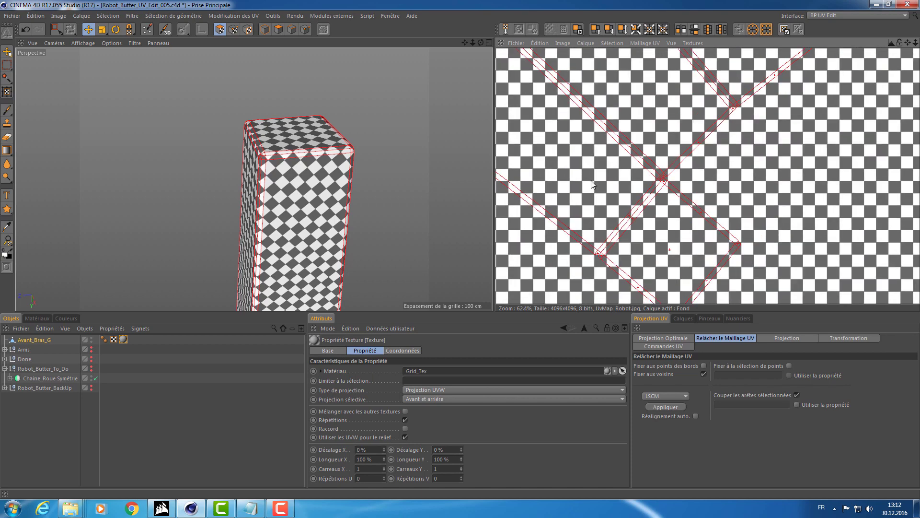
pyautogui.scroll(-3, 635, 229)
pyautogui.keyDown('alt'); pyautogui.moveTo(459, 130); pyautogui.dragTo(470, 113); pyautogui.keyUp('alt')
pyautogui.keyDown('alt'); pyautogui.moveTo(404, 185); pyautogui.dragTo(446, 170); pyautogui.keyUp('alt')
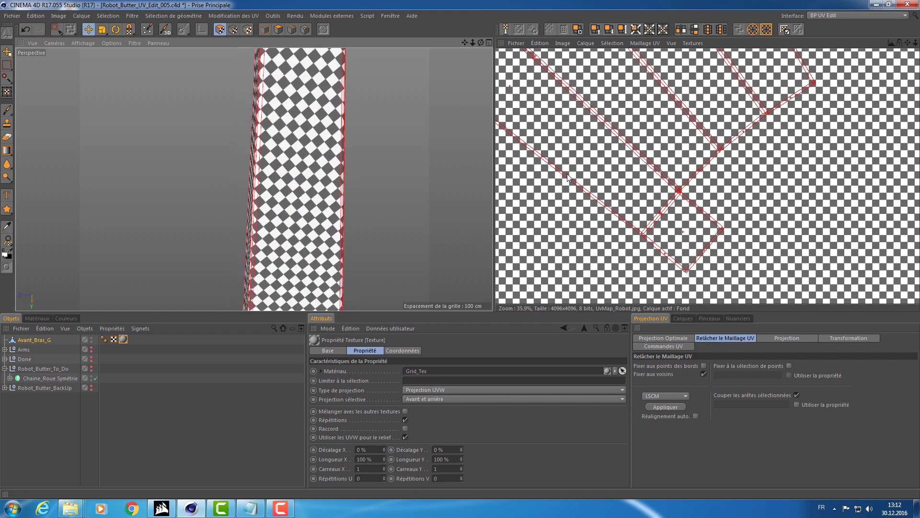
pyautogui.keyDown('alt'); pyautogui.moveTo(779, 69); pyautogui.dragTo(739, 161, button='middle'); pyautogui.keyUp('alt')
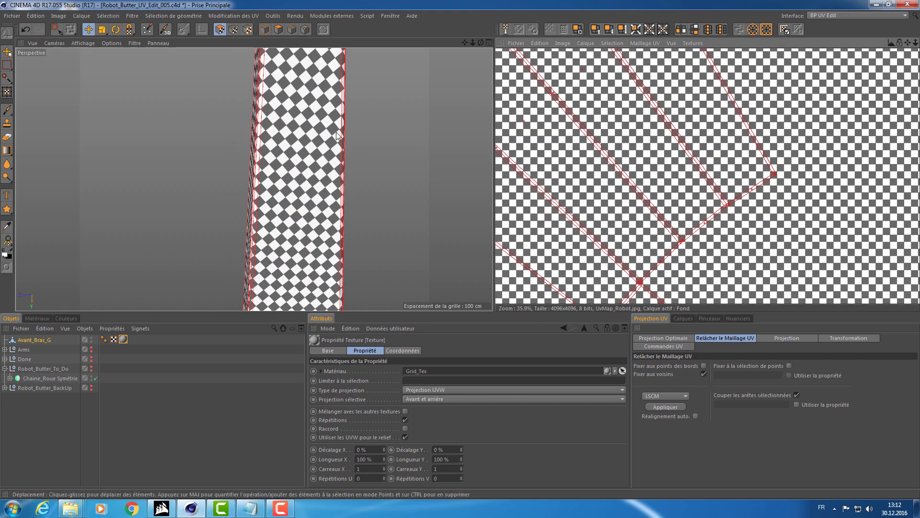
pyautogui.keyDown('alt'); pyautogui.moveTo(468, 111); pyautogui.dragTo(226, 206); pyautogui.keyUp('alt')
# Rotate the forearm's UV island upright, scale it to about half its size, and shift it towards the left side of the texture.
pyautogui.scroll(-6, 632, 155)
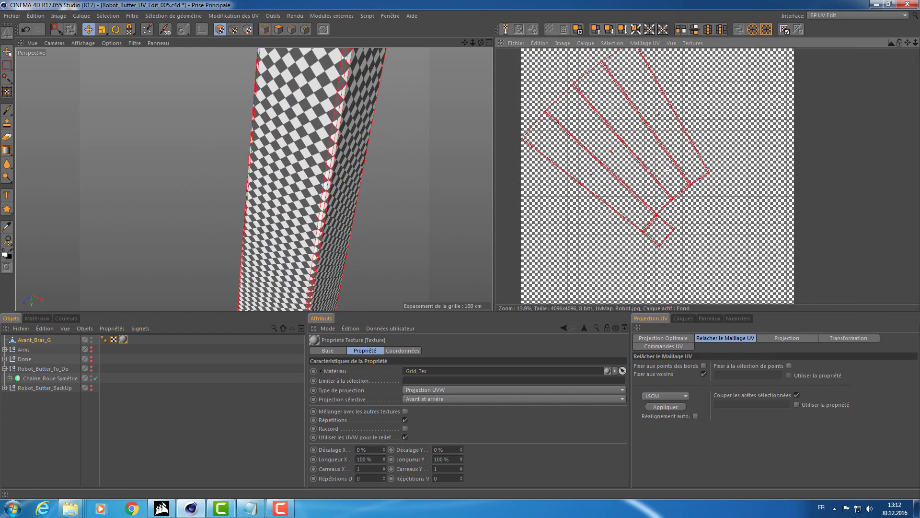
pyautogui.press('r')
pyautogui.moveTo(639, 153); pyautogui.dragTo(657, 183)
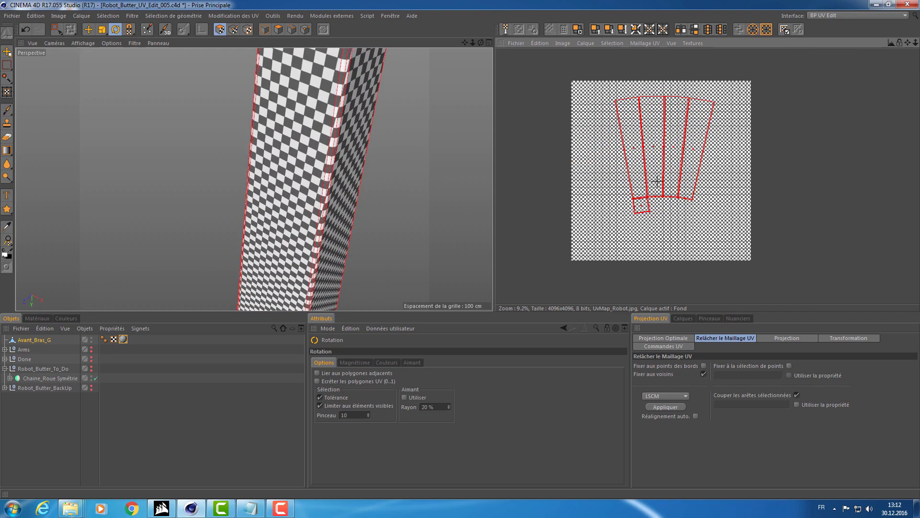
pyautogui.press('t')
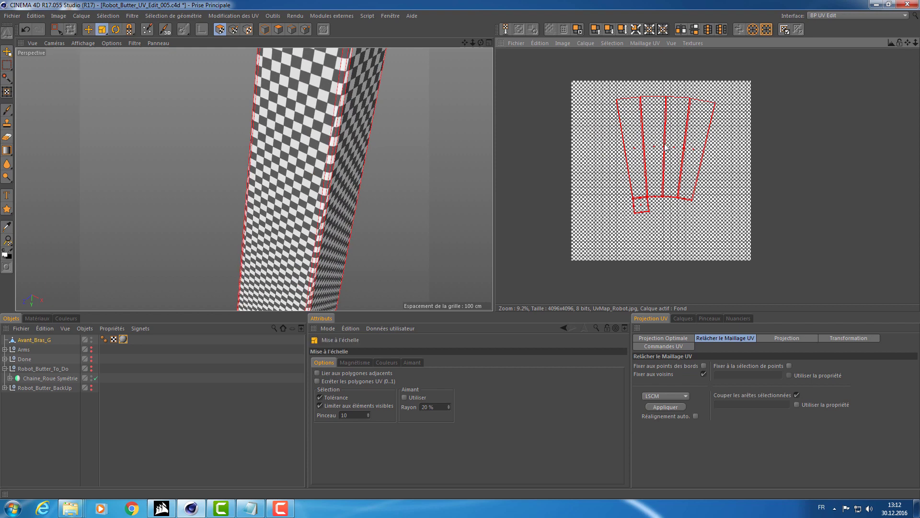
pyautogui.moveTo(665, 148); pyautogui.dragTo(620, 165)
pyautogui.press('e')
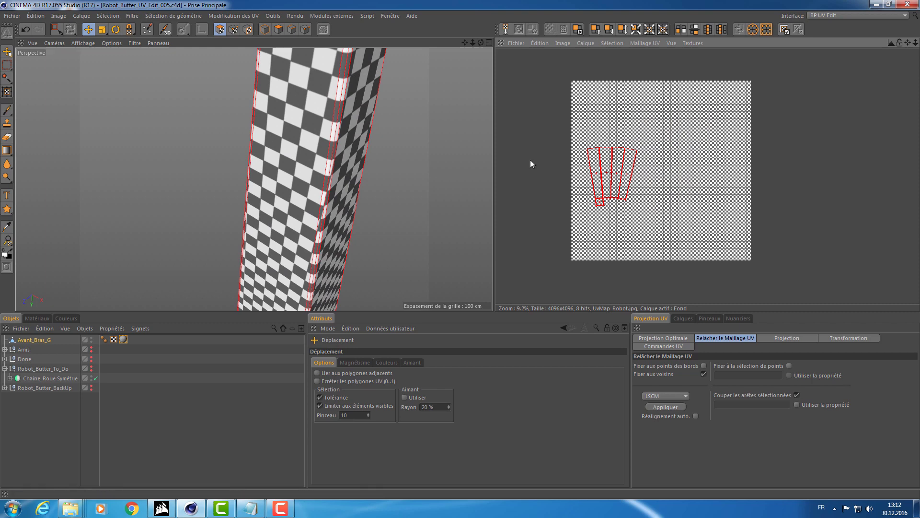
# Examine the grid pattern along the whole forearm and the UV strips around its narrow end.
pyautogui.keyDown('alt'); pyautogui.moveTo(365, 149); pyautogui.dragTo(291, 148, button='right'); pyautogui.keyUp('alt')
pyautogui.keyDown('alt'); pyautogui.moveTo(291, 148); pyautogui.dragTo(384, 139); pyautogui.keyUp('alt')
pyautogui.scroll(4, 630, 173)
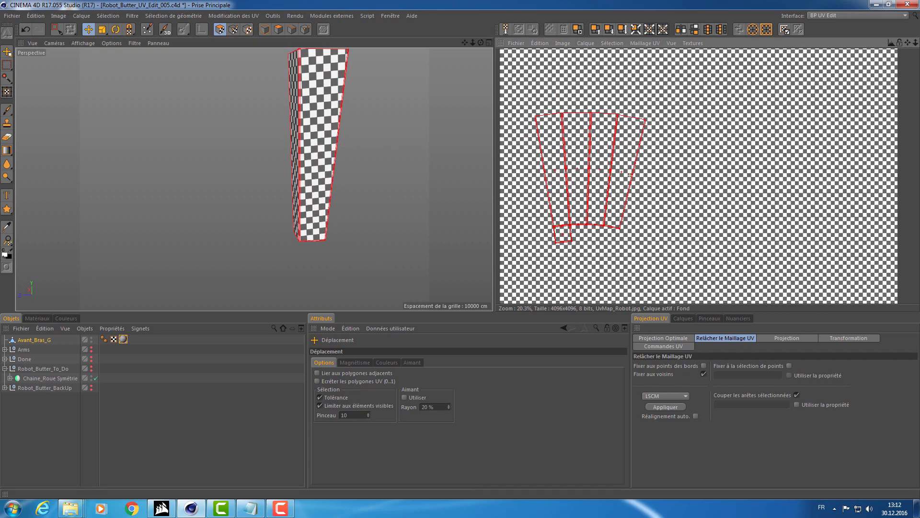
pyautogui.scroll(8, 566, 230)
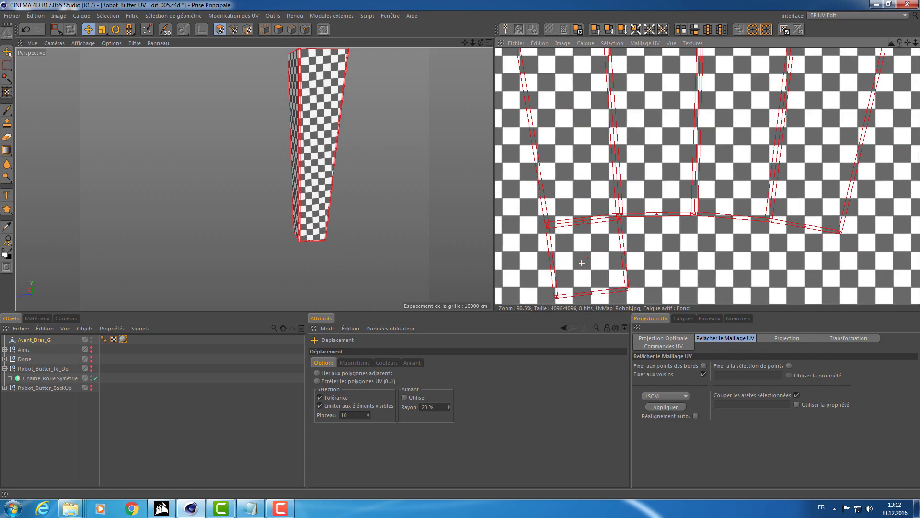
pyautogui.scroll(-3, 582, 262)
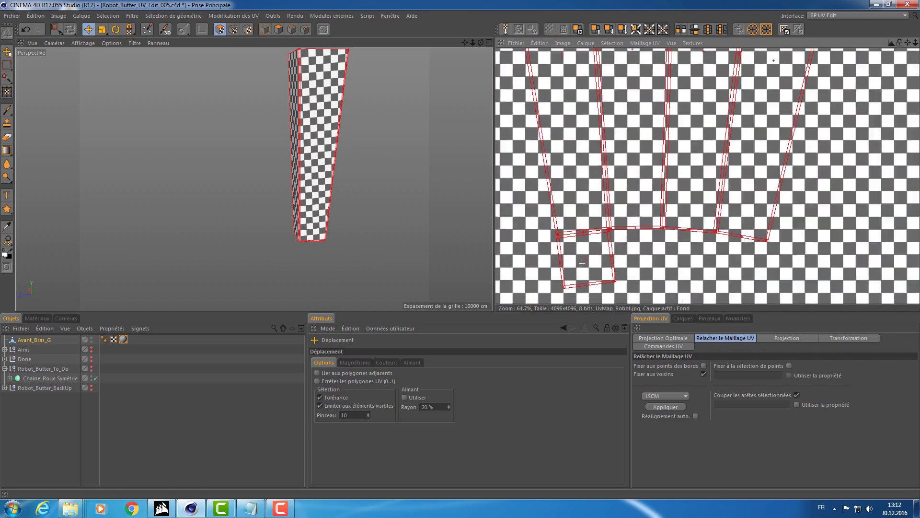
pyautogui.scroll(-5, 582, 263)
pyautogui.scroll(-4, 336, 218)
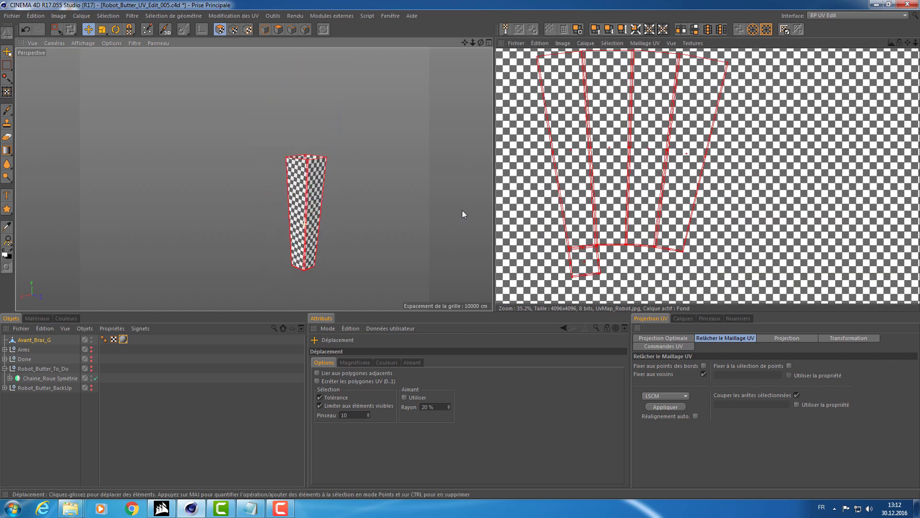
# Move the forearm object Avant_Bras_G into the Done group and collapse that group.
pyautogui.keyDown('alt'); pyautogui.moveTo(462, 210); pyautogui.dragTo(314, 238); pyautogui.keyUp('alt')
pyautogui.moveTo(37, 344); pyautogui.dragTo(25, 359)
pyautogui.click(5, 349)
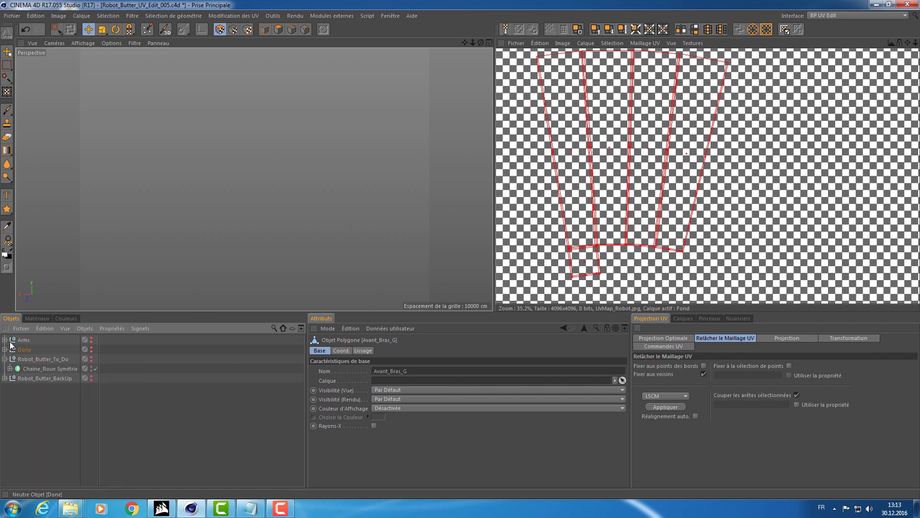
# Expand the Arms group, copy its Shoulder Subdivision object to the top level of the hierarchy, and collapse Arms.
pyautogui.click(22, 339)
pyautogui.click(5, 339)
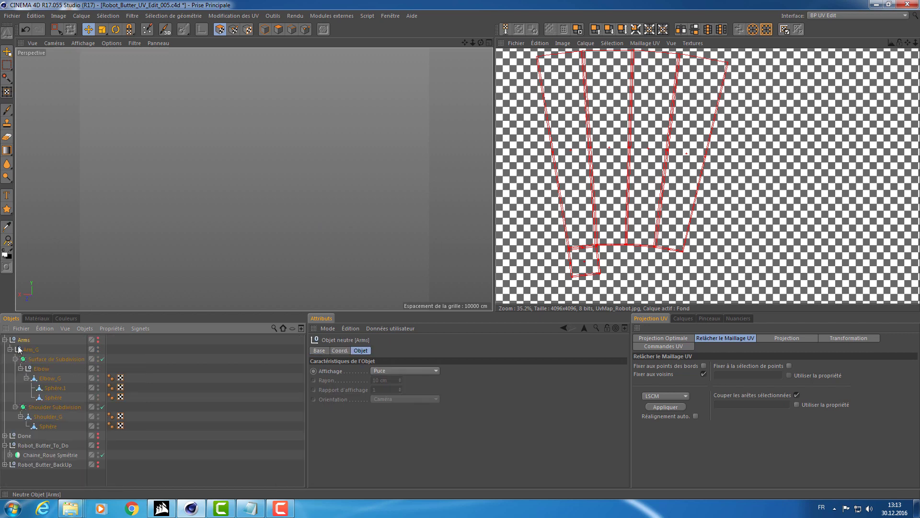
pyautogui.click(46, 407)
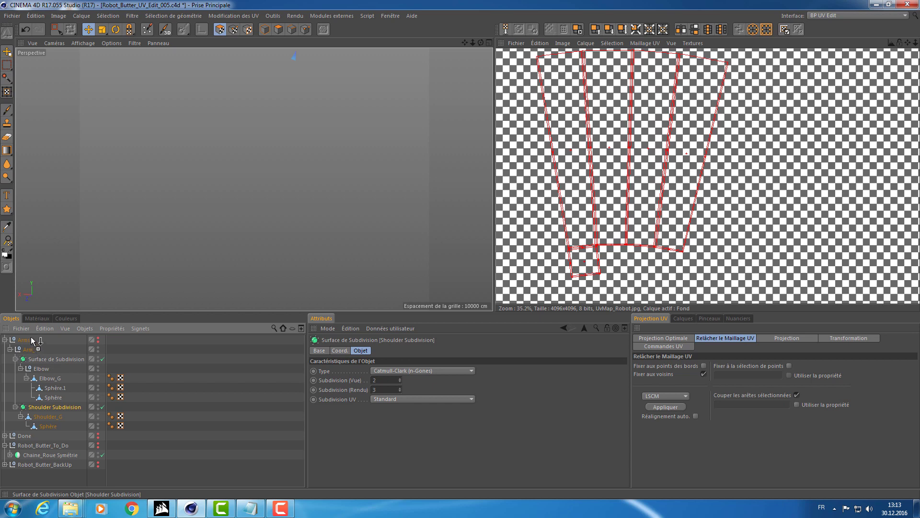
pyautogui.keyDown('ctrl'); pyautogui.moveTo(32, 340); pyautogui.dragTo(32, 339); pyautogui.keyUp('ctrl')
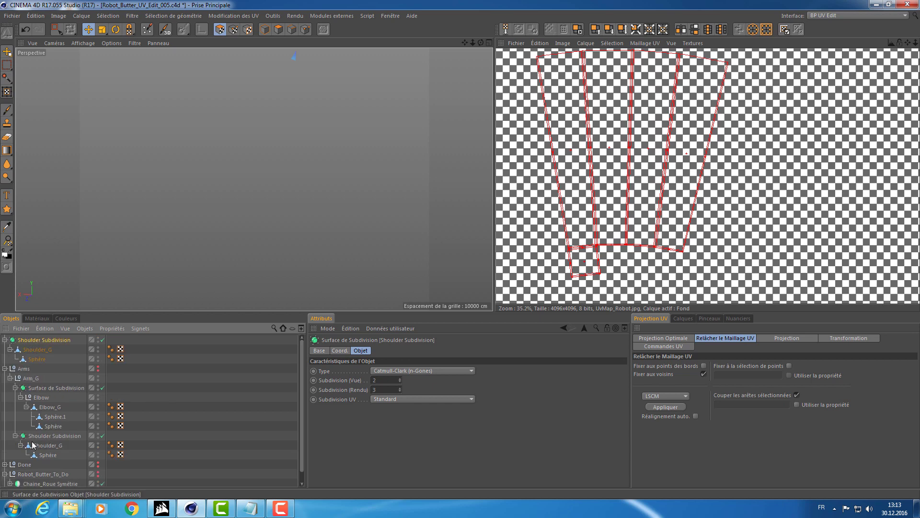
pyautogui.click(49, 436)
pyautogui.click(4, 368)
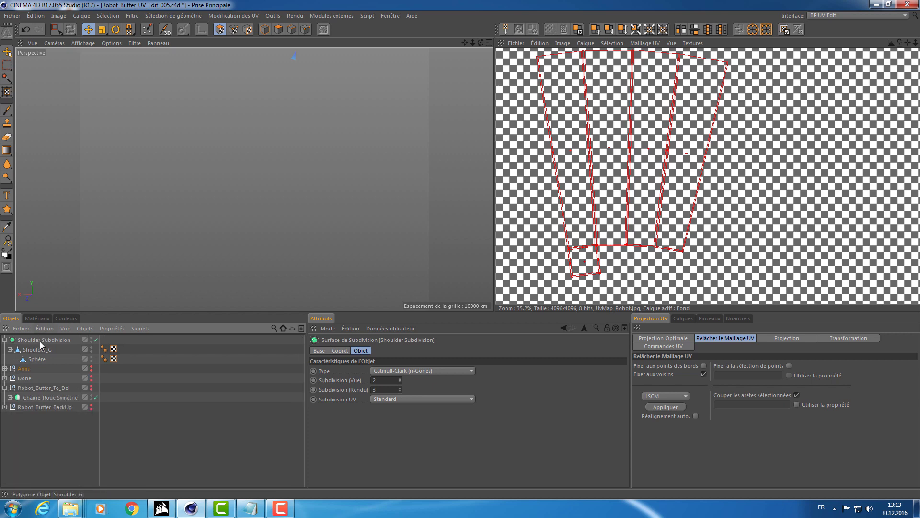
# Frame the copied shoulder and examine its parts, the Shoulder_G tube and the child Sphère.
pyautogui.click(42, 341)
pyautogui.press('o')
pyautogui.keyDown('alt'); pyautogui.moveTo(239, 212); pyautogui.dragTo(354, 200); pyautogui.keyUp('alt')
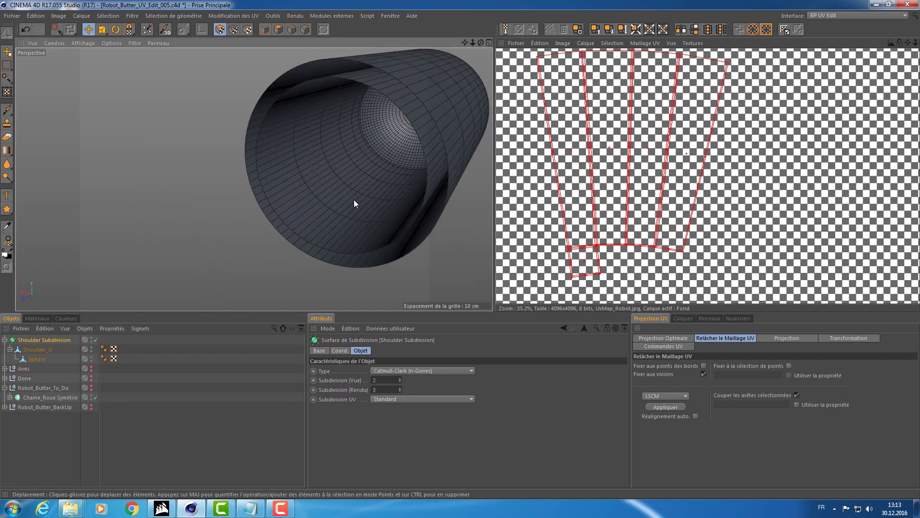
pyautogui.click(47, 349)
pyautogui.press('o')
pyautogui.keyDown('alt'); pyautogui.moveTo(190, 257); pyautogui.dragTo(82, 211); pyautogui.keyUp('alt')
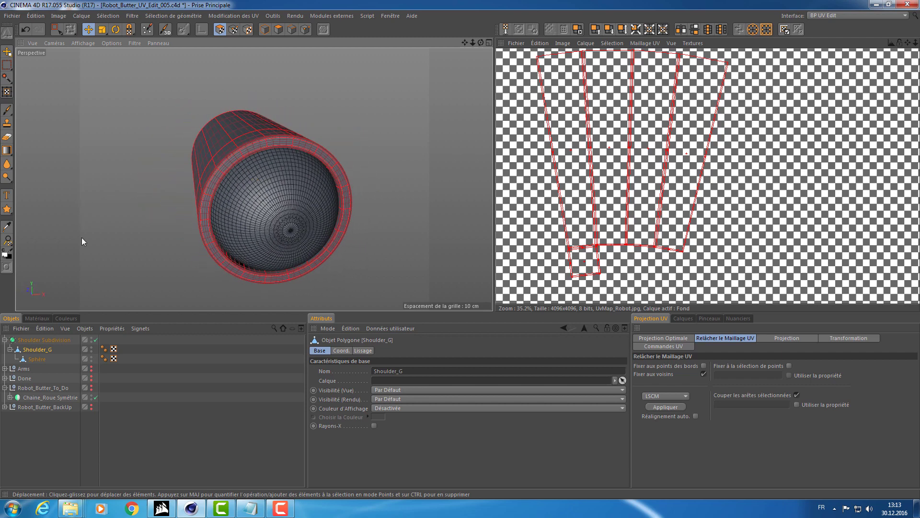
pyautogui.click(37, 359)
pyautogui.moveTo(165, 189)
pyautogui.keyDown('alt'); pyautogui.mouseDown()
pyautogui.moveTo(156, 191)
pyautogui.moveTo(171, 190)
pyautogui.mouseUp(); pyautogui.keyUp('alt')
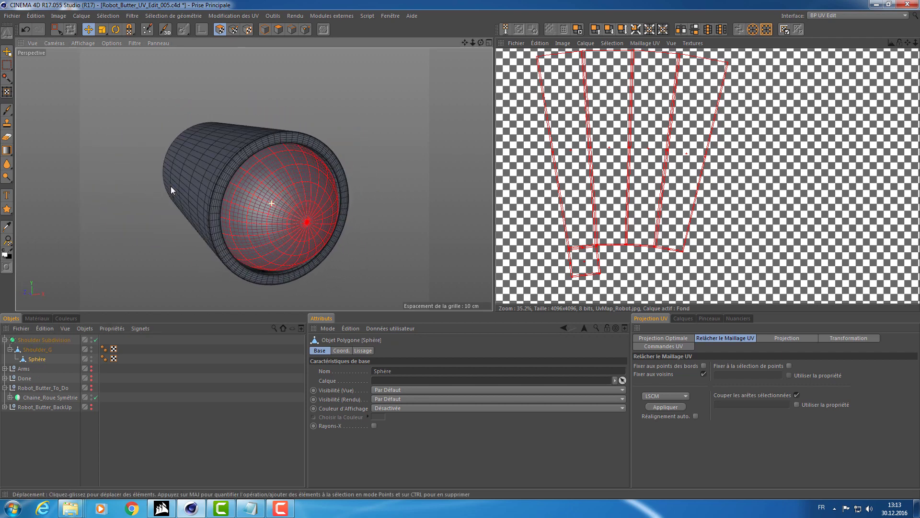
# Delete the child Sphère from the copied shoulder, and check the remaining hollow Shoulder_G tube.
pyautogui.click(36, 350)
pyautogui.click(33, 359)
pyautogui.press('Delete')
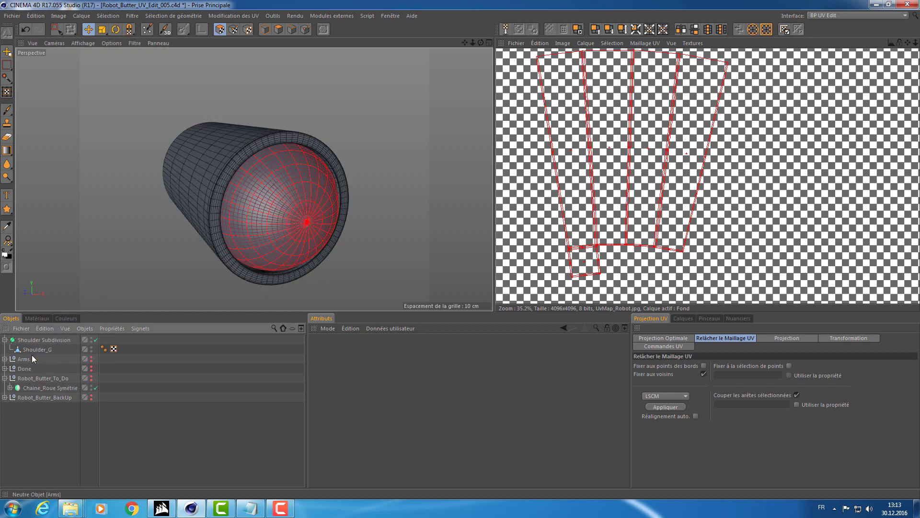
pyautogui.click(36, 352)
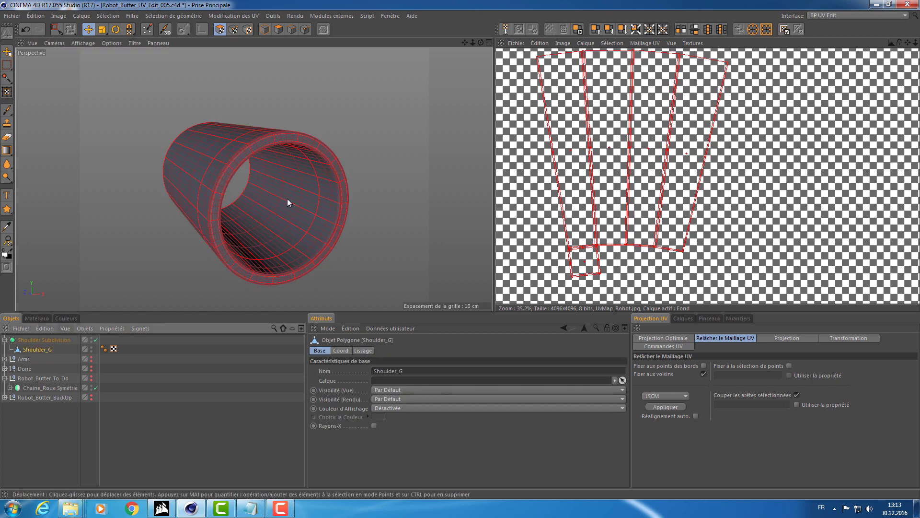
pyautogui.keyDown('alt'); pyautogui.moveTo(287, 201); pyautogui.dragTo(277, 232); pyautogui.keyUp('alt')
# Try a viewport subdivision of 3 on Shoulder Subdivision, return it to 2, and render the view for comparison.
pyautogui.click(59, 340)
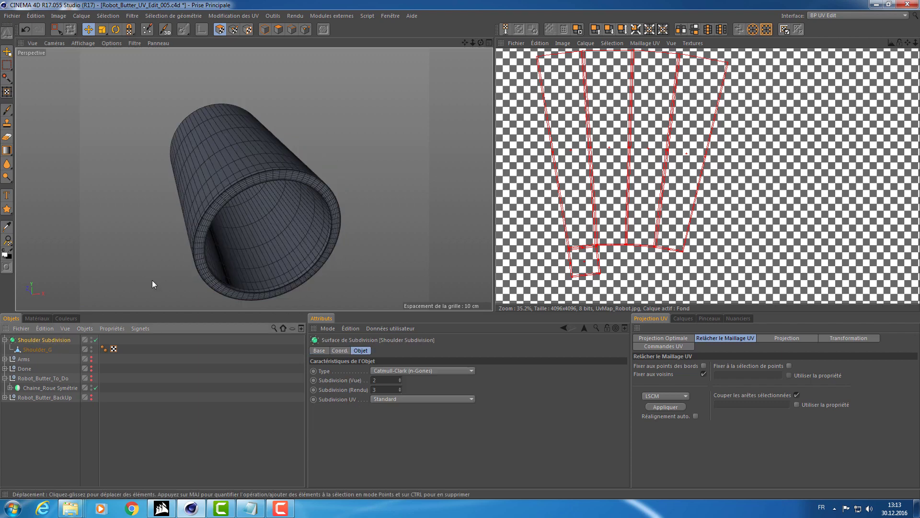
pyautogui.keyDown('alt'); pyautogui.moveTo(153, 283); pyautogui.dragTo(295, 185); pyautogui.keyUp('alt')
pyautogui.scroll(5, 302, 178)
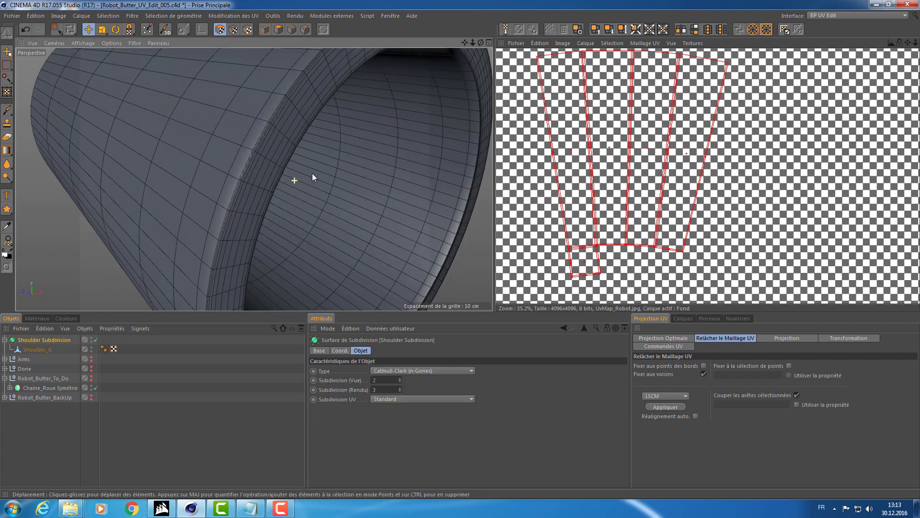
pyautogui.scroll(-3, 312, 174)
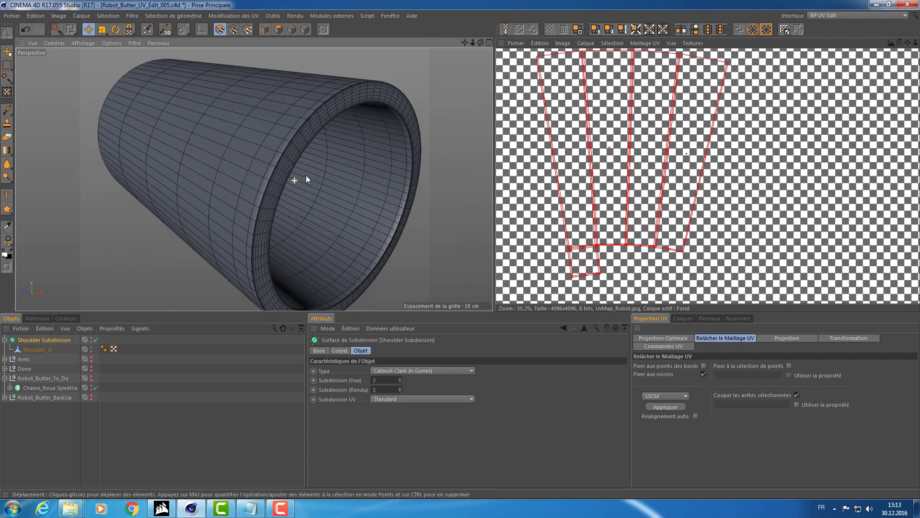
pyautogui.click(400, 378)
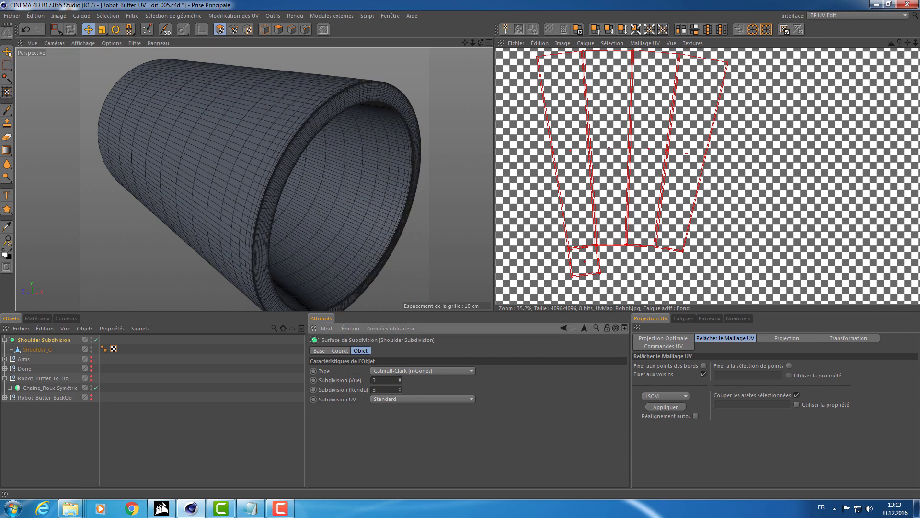
pyautogui.click(400, 383)
pyautogui.hotkey('ctrl', 'r')
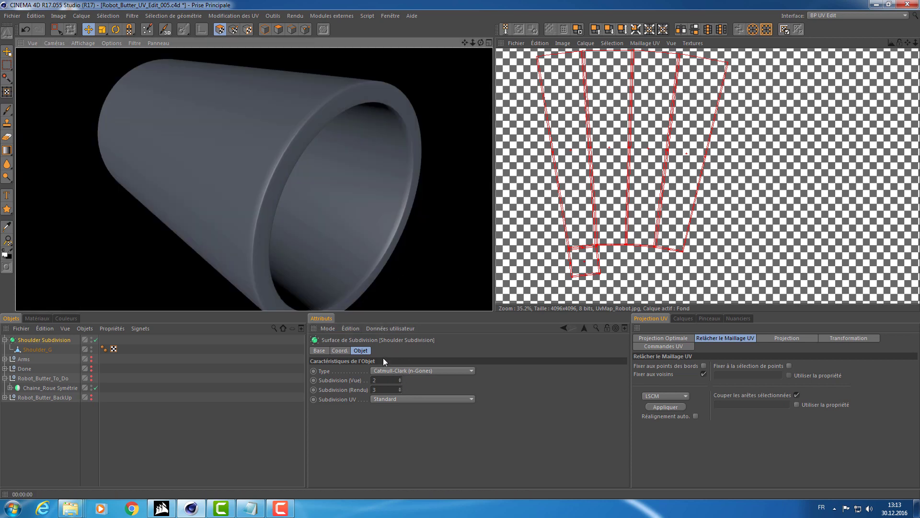
# Compare view renders of the shoulder at viewport subdivisions 3 and 2, and set the viewport subdivision to 3.
pyautogui.click(400, 378)
pyautogui.hotkey('ctrl', 'r')
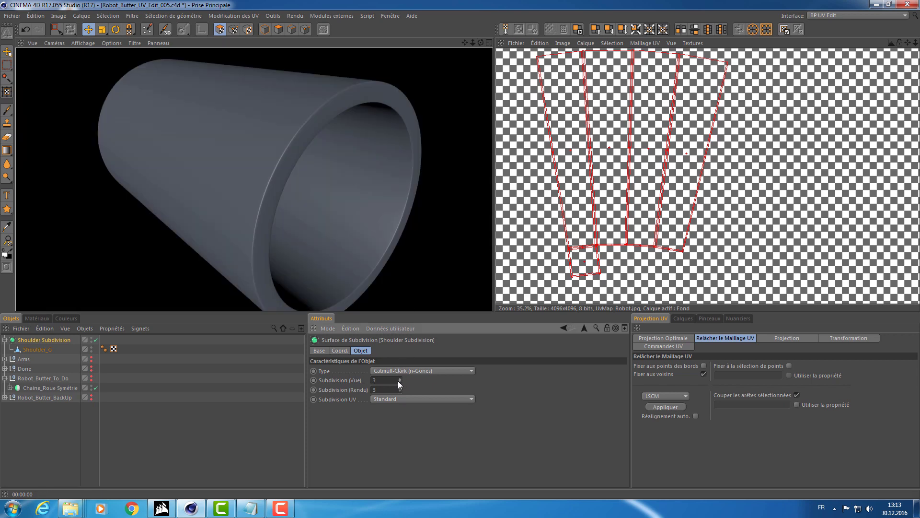
pyautogui.click(400, 383)
pyautogui.hotkey('ctrl', 'r')
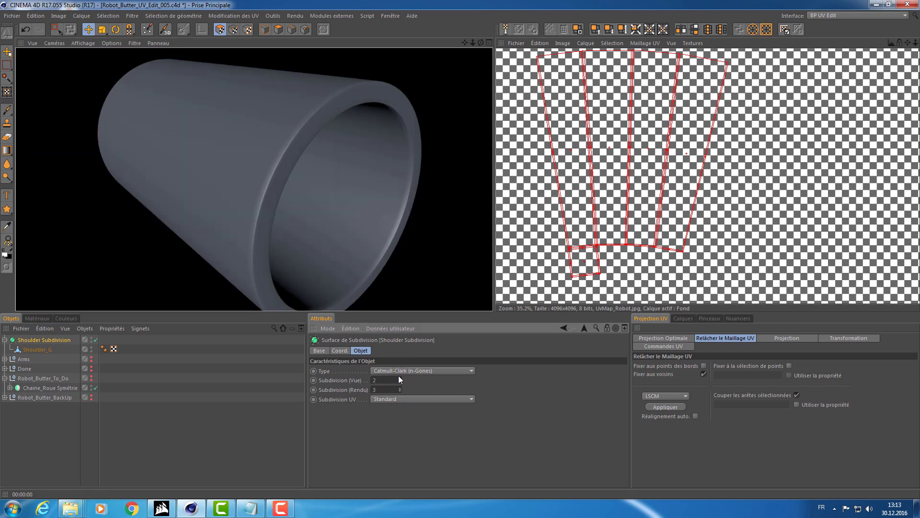
pyautogui.click(400, 378)
pyautogui.hotkey('ctrl', 'r')
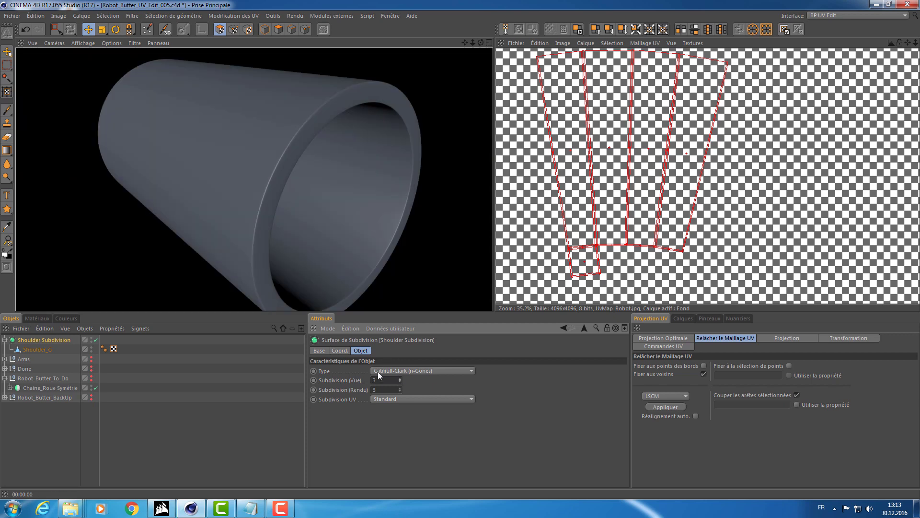
# Select Shoulder_G in edge mode and disable its subdivision to inspect the rim edges on the base mesh.
pyautogui.click(37, 349)
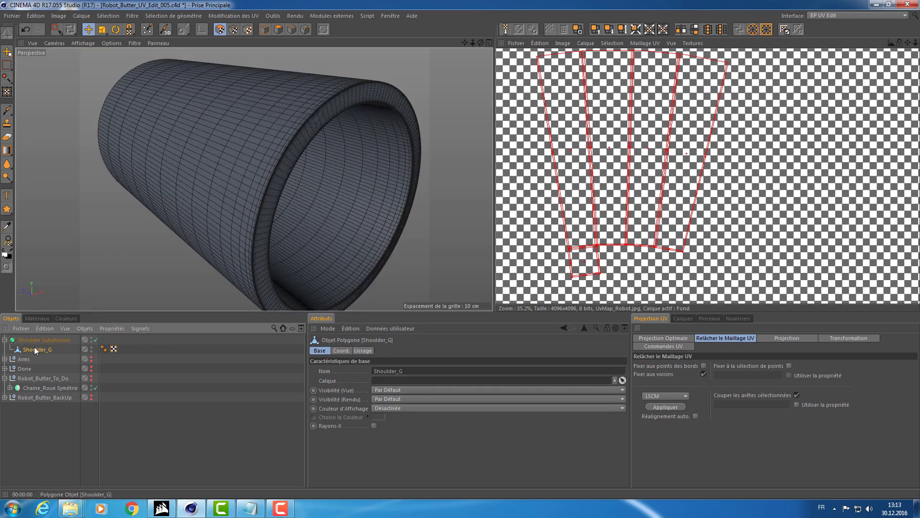
pyautogui.click(294, 31)
pyautogui.press('q')
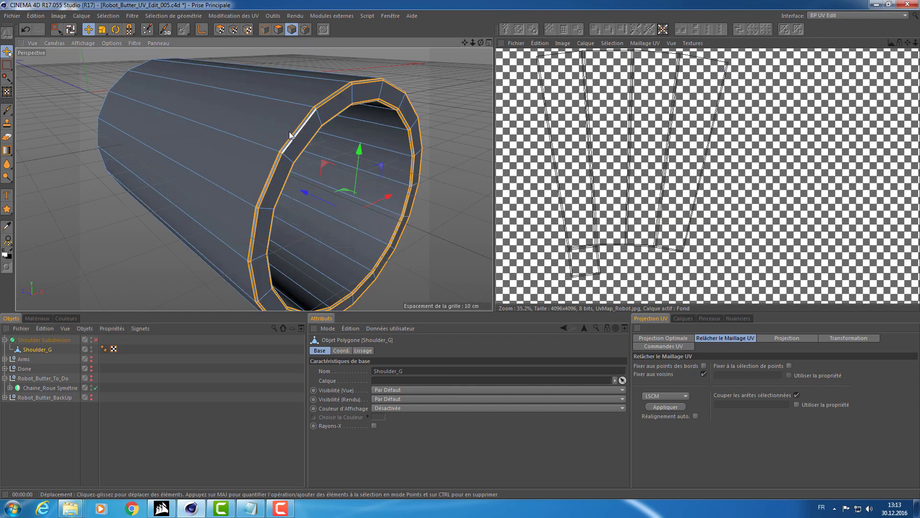
pyautogui.keyDown('alt'); pyautogui.moveTo(290, 135); pyautogui.dragTo(254, 148); pyautogui.keyUp('alt')
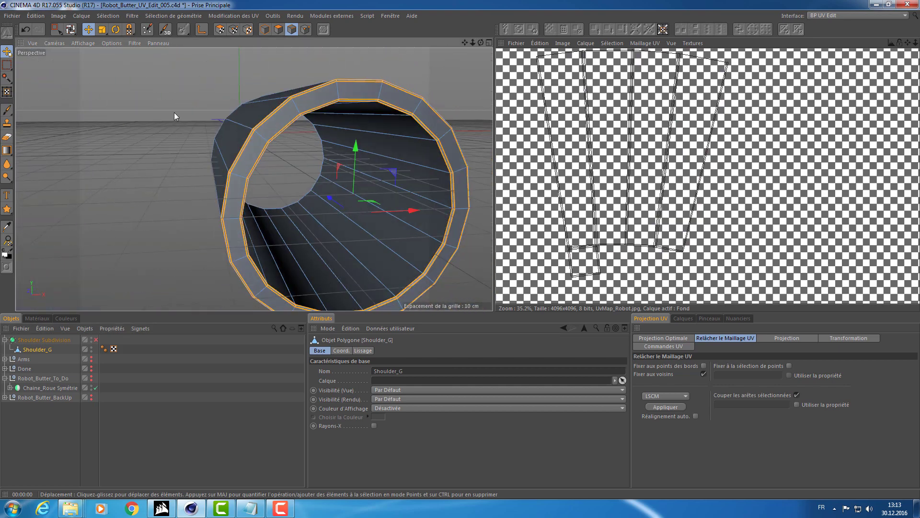
# Compare Shoulder_G with its subdivision on and off, examining the selected rim edges from several angles.
pyautogui.keyDown('alt'); pyautogui.moveTo(174, 112); pyautogui.dragTo(339, 96); pyautogui.keyUp('alt')
pyautogui.press('q')
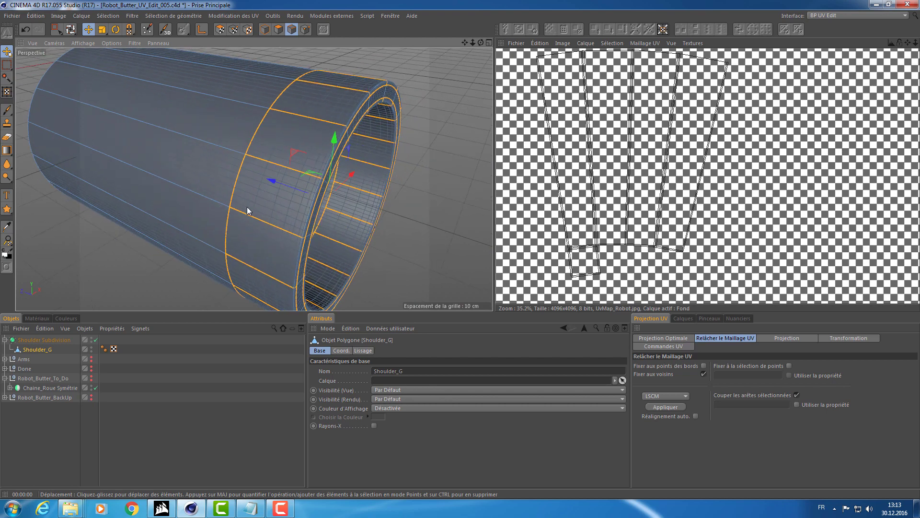
pyautogui.keyDown('alt'); pyautogui.moveTo(247, 211); pyautogui.dragTo(256, 186); pyautogui.keyUp('alt')
pyautogui.press('q')
pyautogui.moveTo(284, 164)
pyautogui.keyDown('alt'); pyautogui.mouseDown(button='right')
pyautogui.moveTo(326, 151)
pyautogui.moveTo(257, 159)
pyautogui.moveTo(268, 154)
pyautogui.mouseUp(button='right'); pyautogui.keyUp('alt')
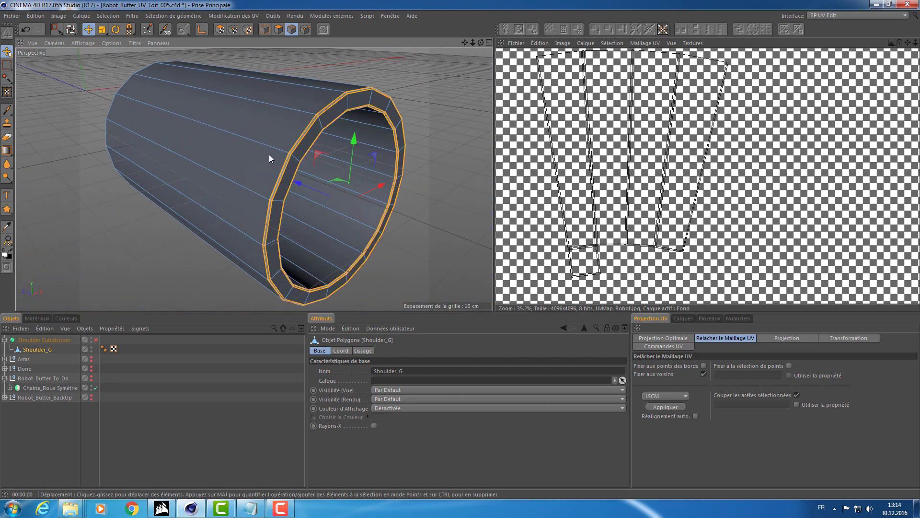
pyautogui.press('q')
pyautogui.keyDown('alt'); pyautogui.moveTo(269, 155); pyautogui.dragTo(230, 178); pyautogui.keyUp('alt')
# Convert Shoulder Subdivision to editable geometry, move Shoulder_G out of it, and delete the leftover null object.
pyautogui.click(53, 338)
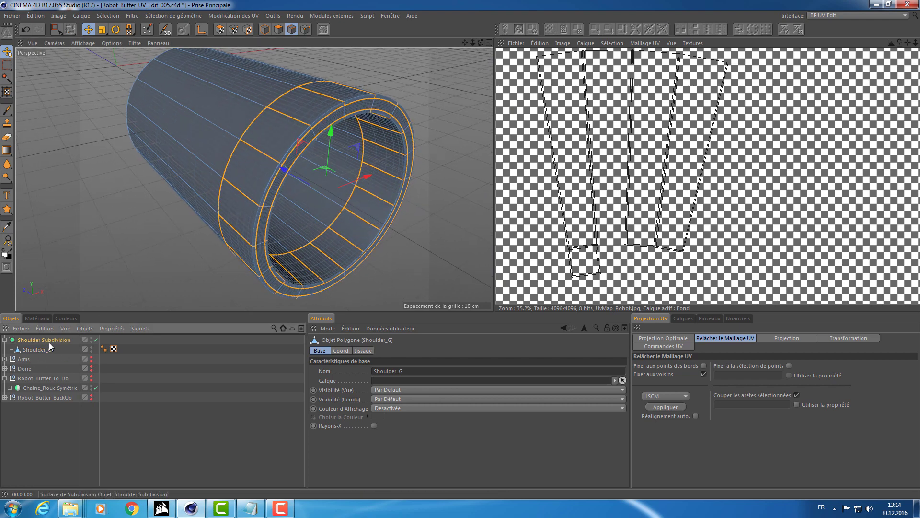
pyautogui.press('c')
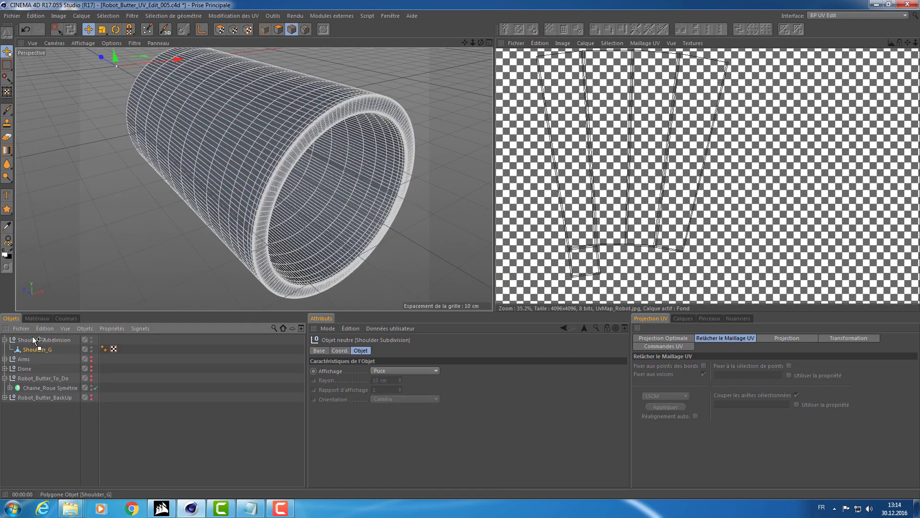
pyautogui.moveTo(33, 340); pyautogui.dragTo(34, 341)
pyautogui.click(32, 350)
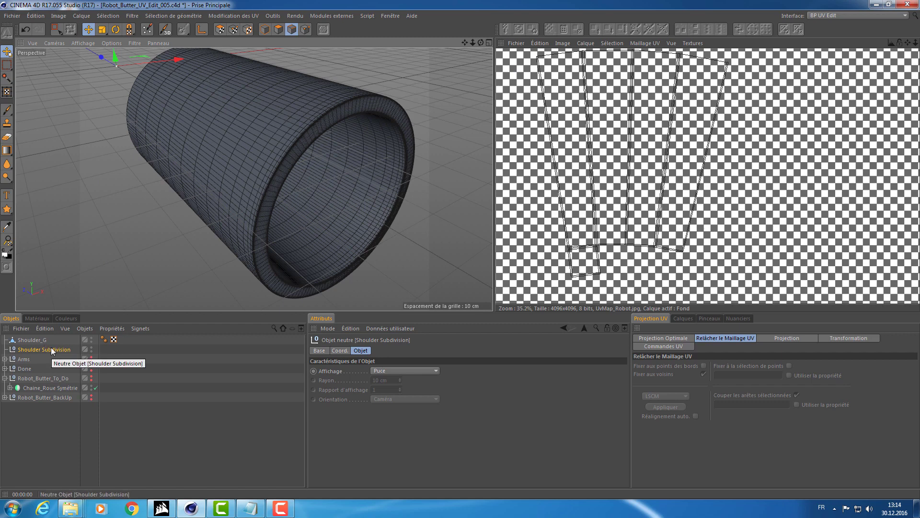
pyautogui.press('Delete')
pyautogui.click(22, 341)
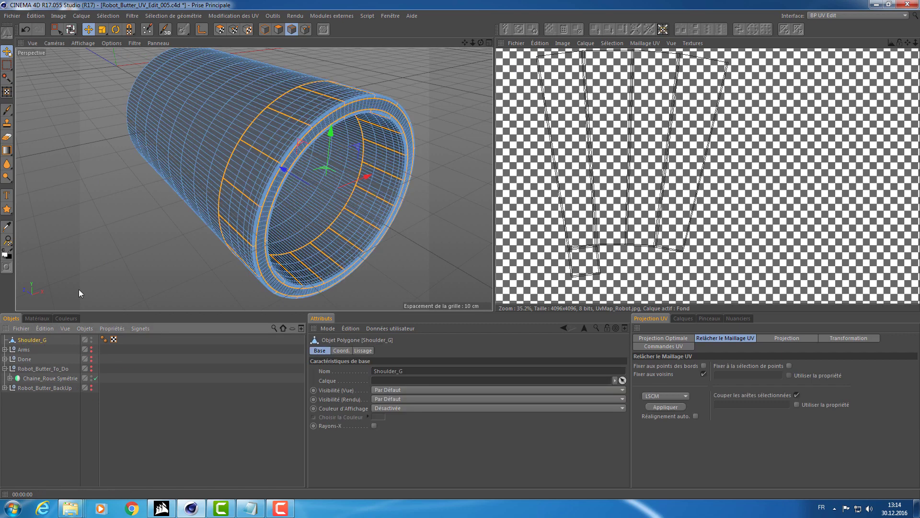
# Loop-select the neighbouring circular edge loops along the middle and far part of Shoulder_G's outer wall.
pyautogui.keyDown('alt'); pyautogui.moveTo(185, 200); pyautogui.dragTo(200, 236); pyautogui.keyUp('alt')
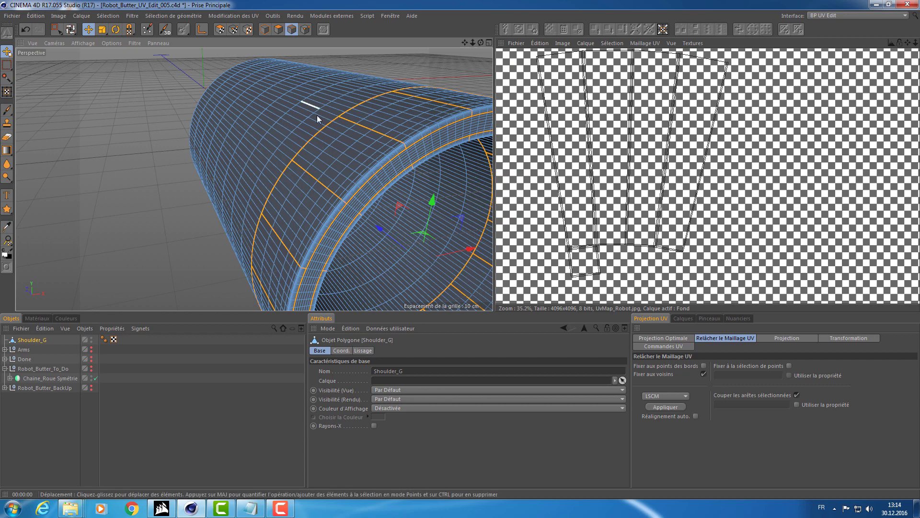
pyautogui.press('u')
pyautogui.press('l')
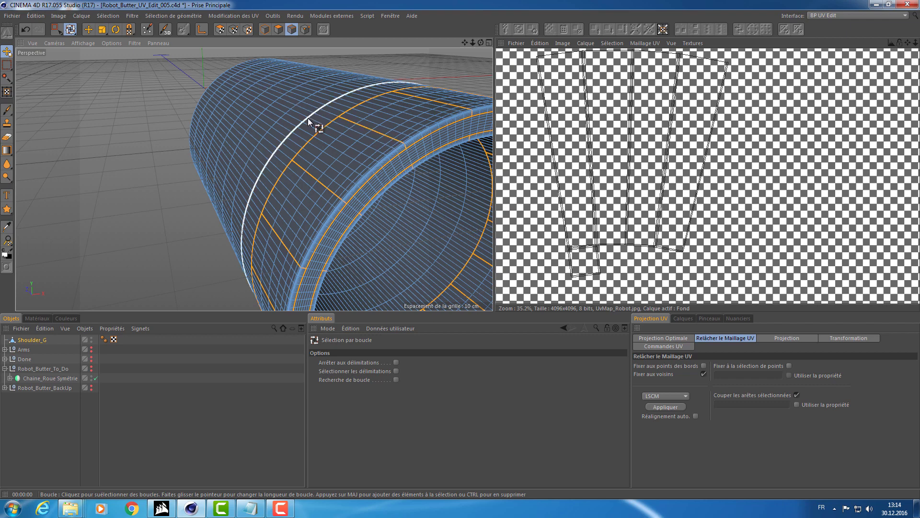
pyautogui.click(308, 117)
pyautogui.keyDown('shift'); pyautogui.click(282, 107); pyautogui.keyUp('shift')
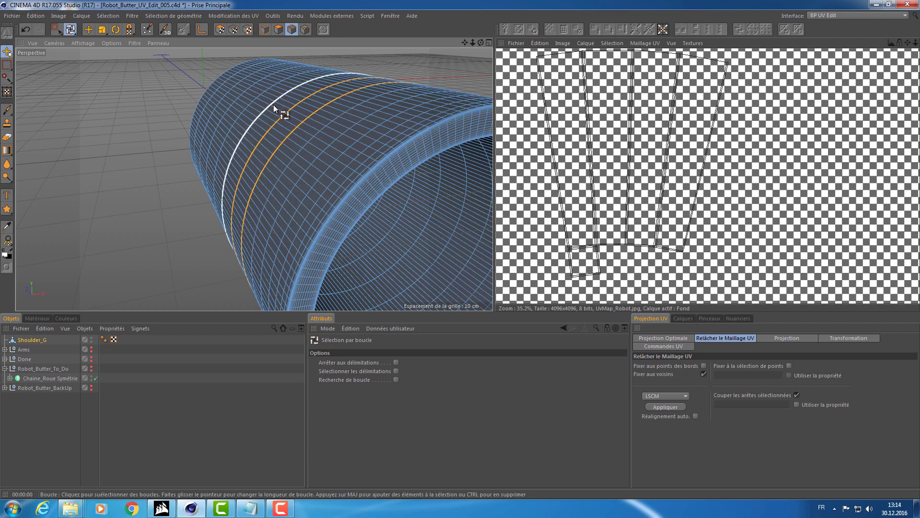
pyautogui.keyDown('shift'); pyautogui.click(257, 96); pyautogui.keyUp('shift')
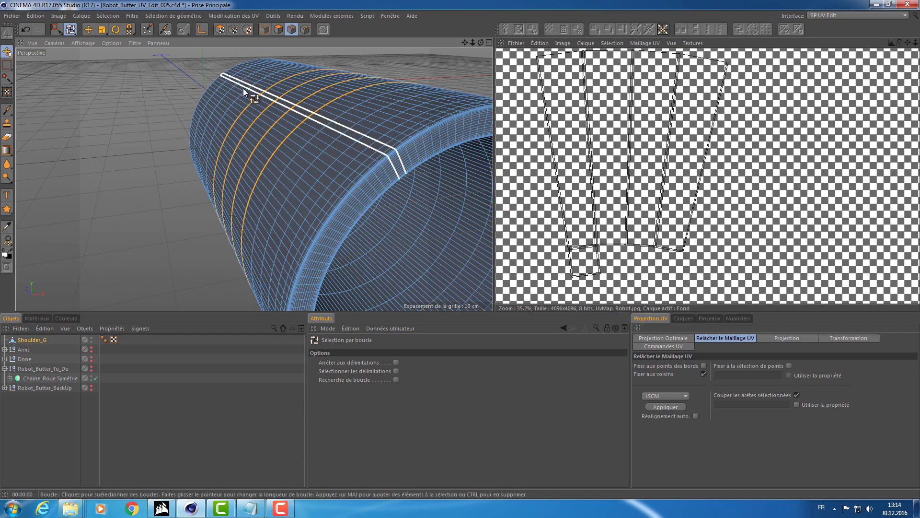
pyautogui.keyDown('shift'); pyautogui.click(235, 85); pyautogui.keyUp('shift')
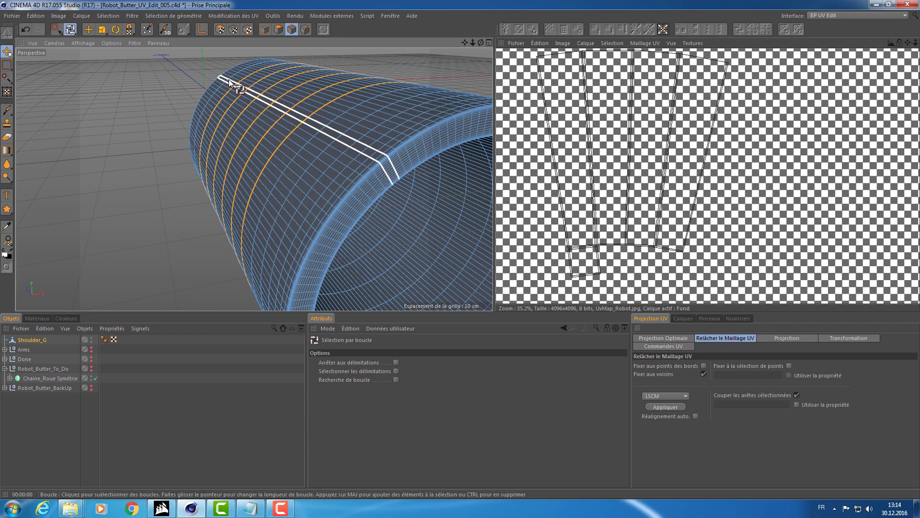
pyautogui.keyDown('shift'); pyautogui.click(228, 78); pyautogui.keyUp('shift')
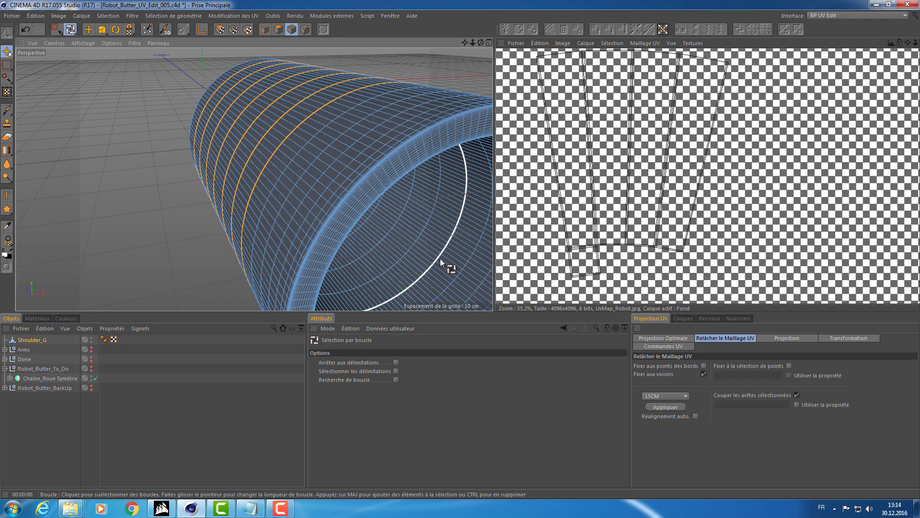
# Add the corresponding circular edge loops of the tube's inner wall to the selection and dissolve all selected loops.
pyautogui.keyDown('shift'); pyautogui.click(440, 258); pyautogui.keyUp('shift')
pyautogui.keyDown('alt'); pyautogui.moveTo(440, 257); pyautogui.dragTo(410, 252); pyautogui.keyUp('alt')
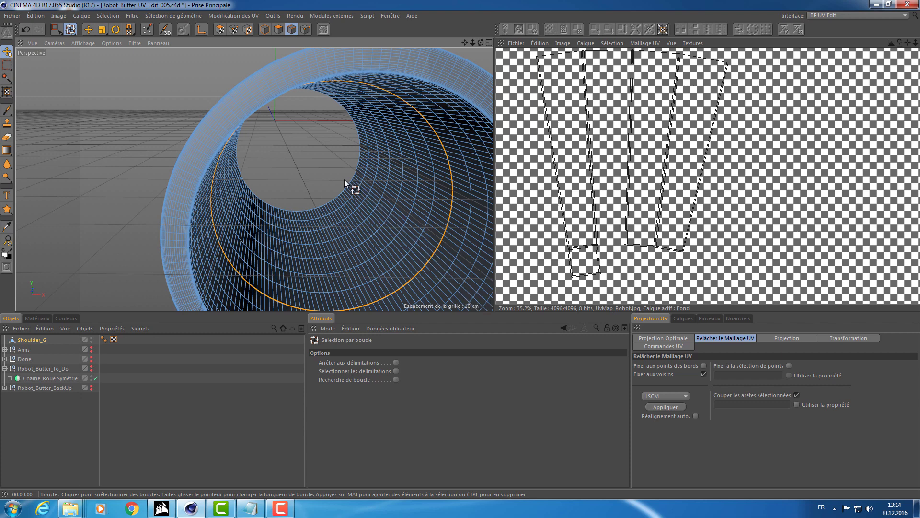
pyautogui.keyDown('shift'); pyautogui.click(357, 194); pyautogui.keyUp('shift')
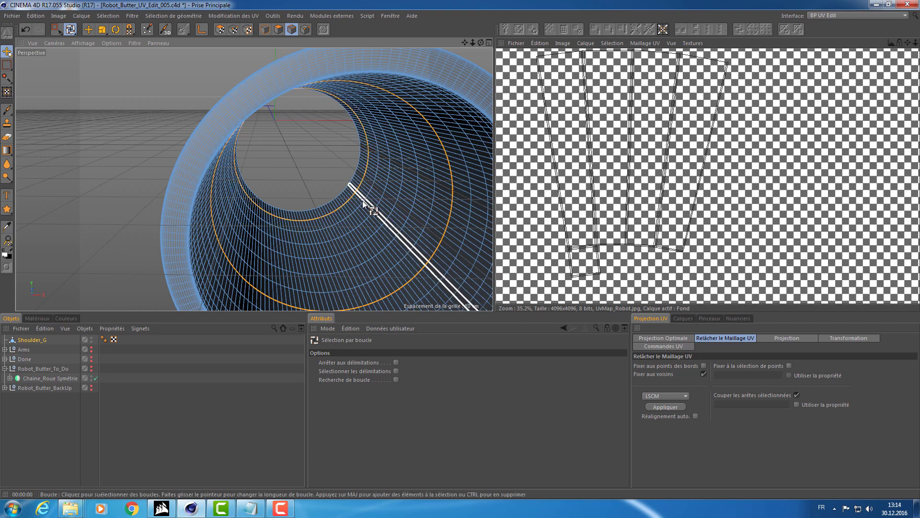
pyautogui.keyDown('shift'); pyautogui.click(372, 205); pyautogui.keyUp('shift')
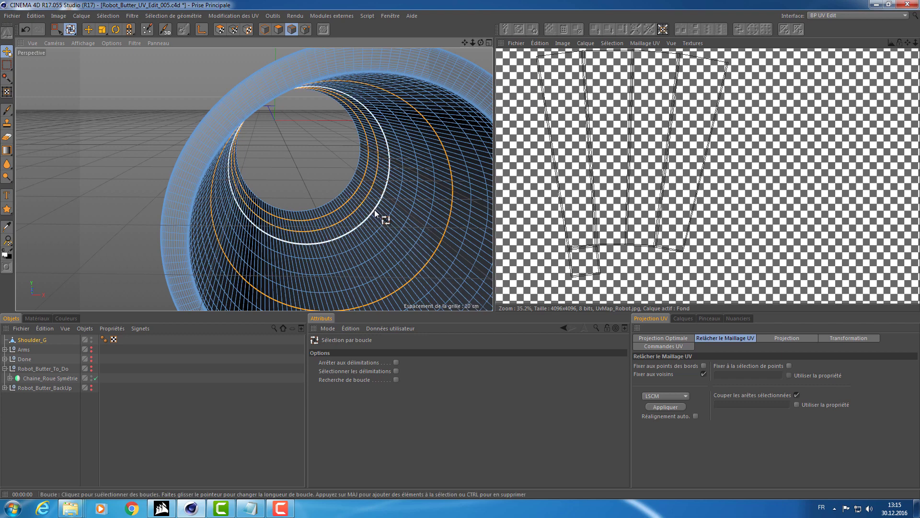
pyautogui.keyDown('shift'); pyautogui.click(394, 231); pyautogui.keyUp('shift')
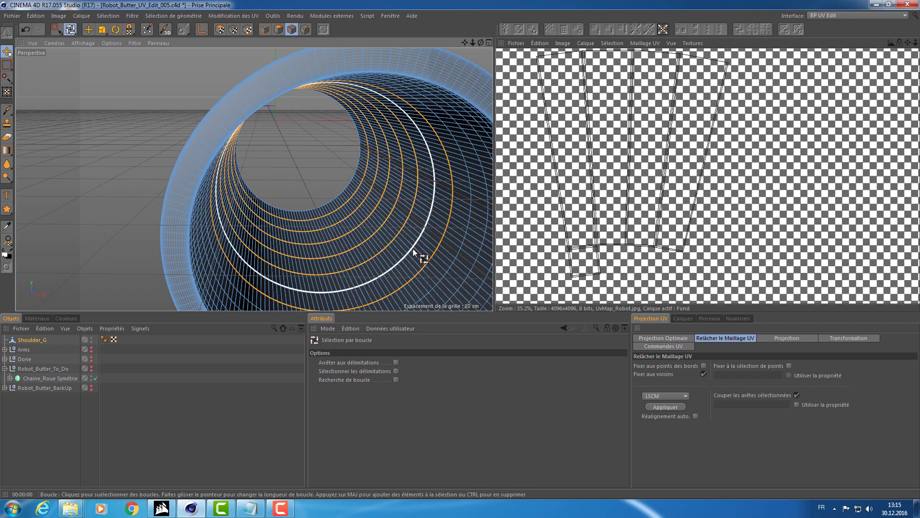
pyautogui.keyDown('shift'); pyautogui.click(414, 249); pyautogui.keyUp('shift')
pyautogui.scroll(-8, 406, 222)
pyautogui.keyDown('alt'); pyautogui.moveTo(406, 221); pyautogui.dragTo(248, 192); pyautogui.keyUp('alt')
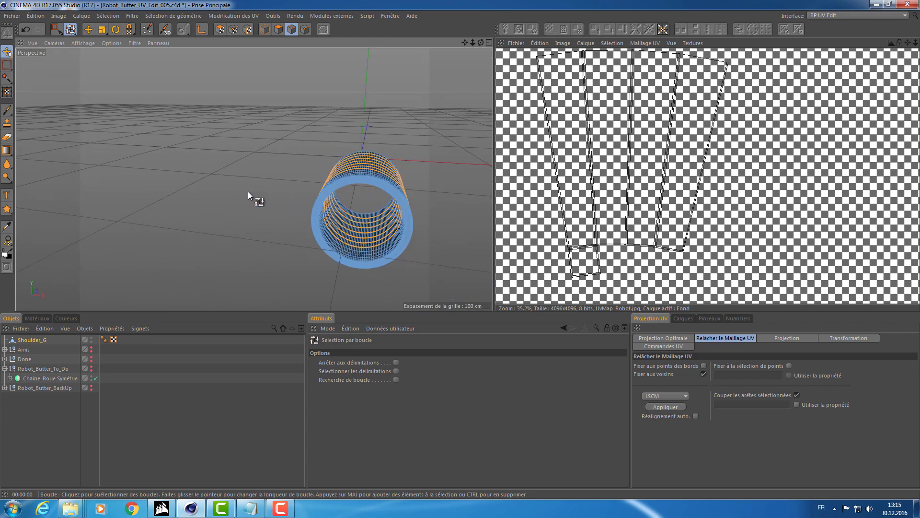
pyautogui.rightClick(248, 193)
pyautogui.click(269, 267)
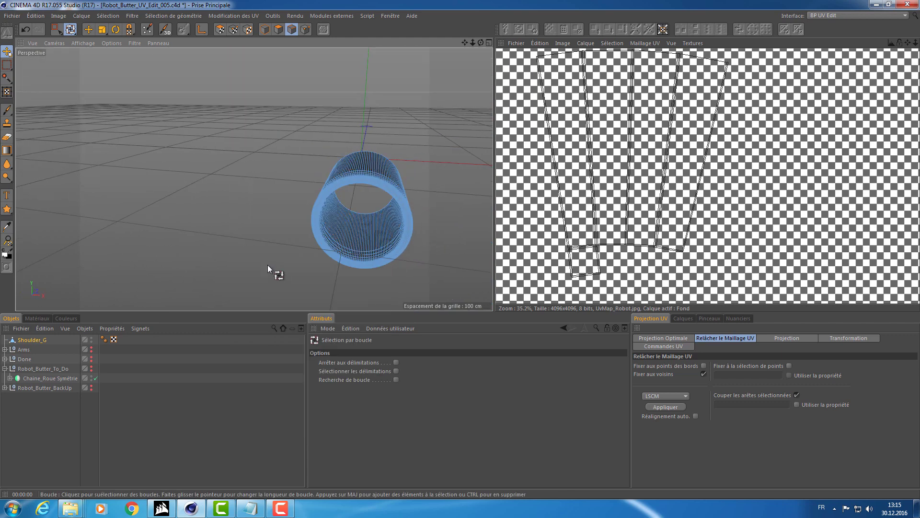
# Try dissolving the outer-wall edge loop farthest from the rim within the rim's group of support loops, and undo it.
pyautogui.keyDown('alt'); pyautogui.moveTo(268, 265); pyautogui.dragTo(339, 192); pyautogui.keyUp('alt')
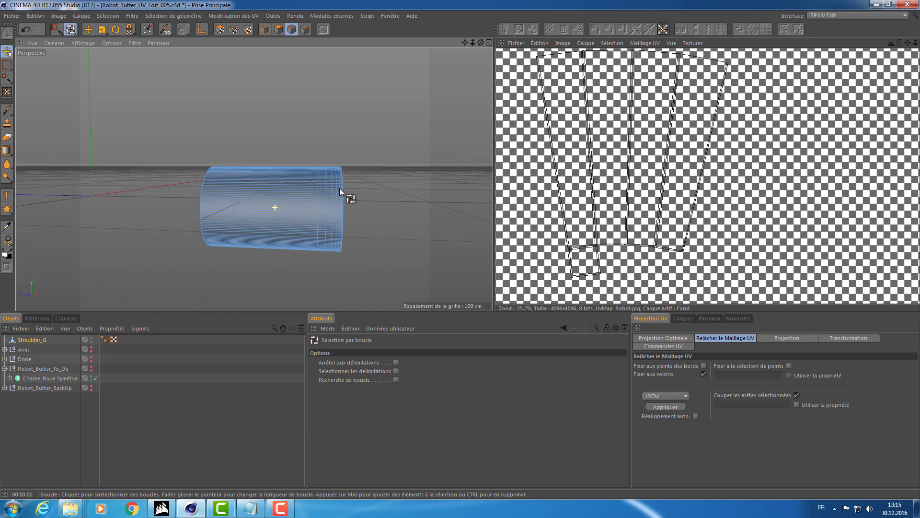
pyautogui.scroll(5, 369, 187)
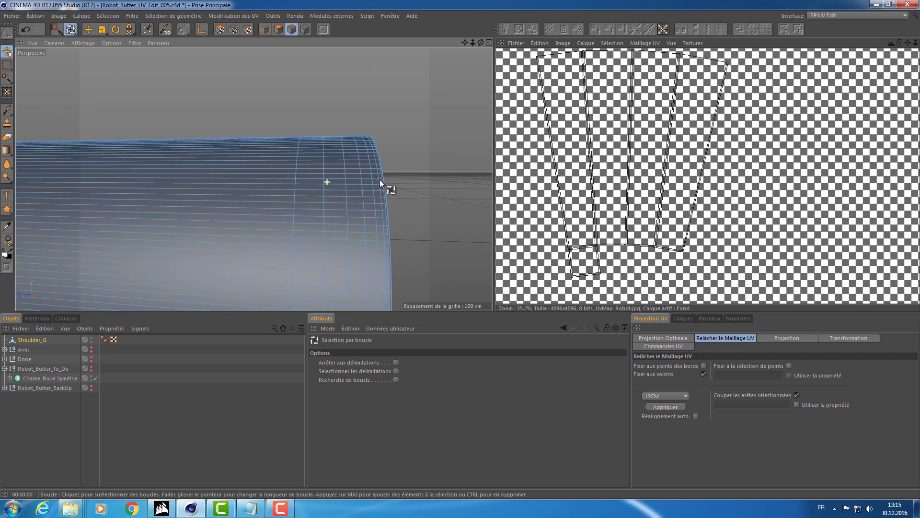
pyautogui.rightClick(301, 165)
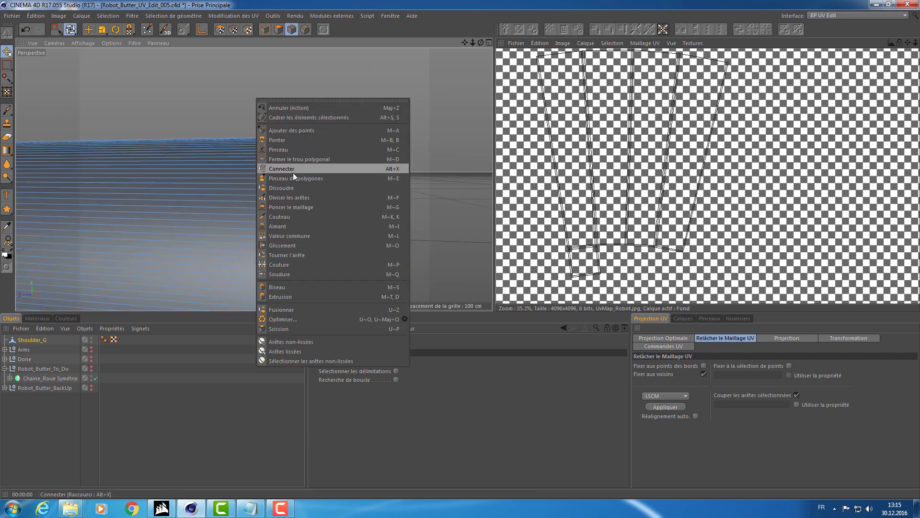
pyautogui.click(287, 185)
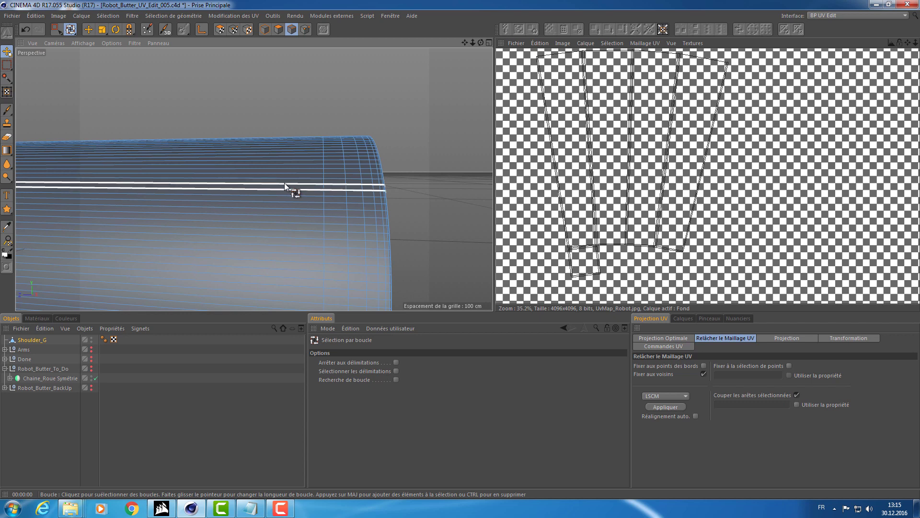
pyautogui.hotkey('ctrl', 'z')
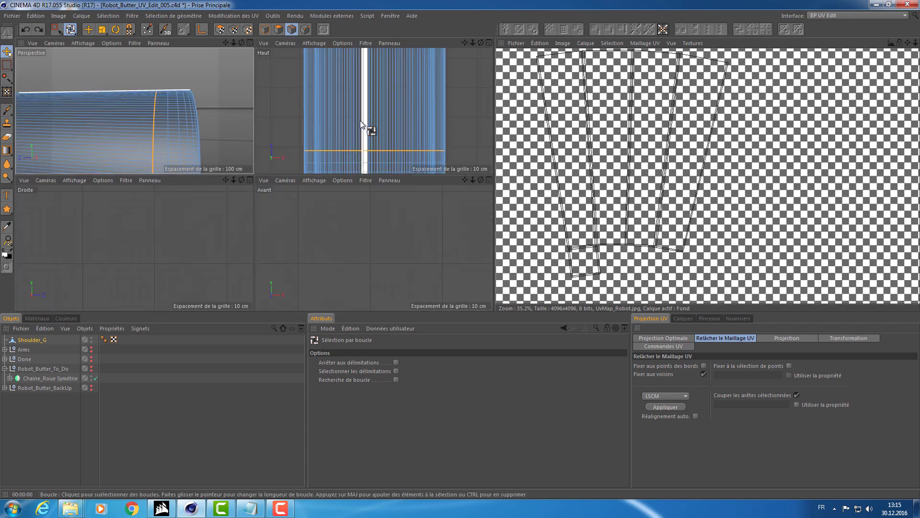
# Rectangle-select the outermost rim edges in the right view with selection tolerance enabled, and disable the tolerance again.
pyautogui.middleClick(356, 243)
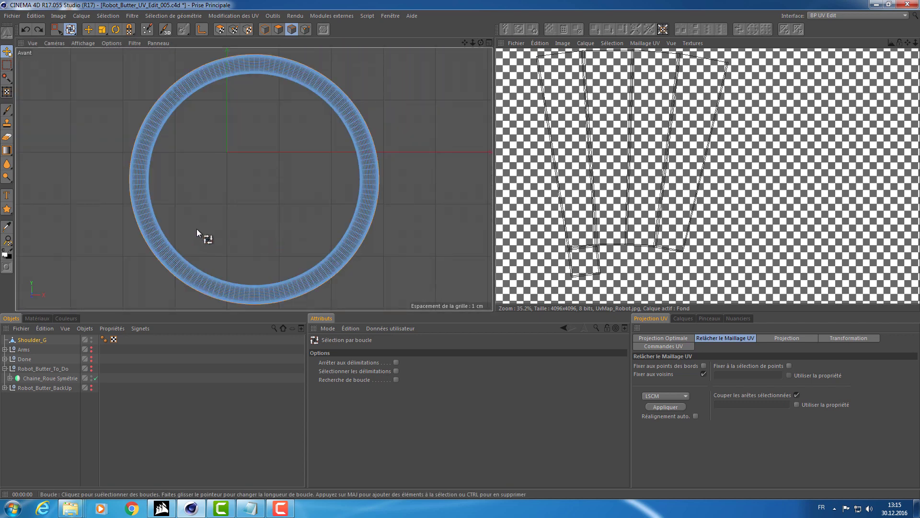
pyautogui.middleClick(255, 221)
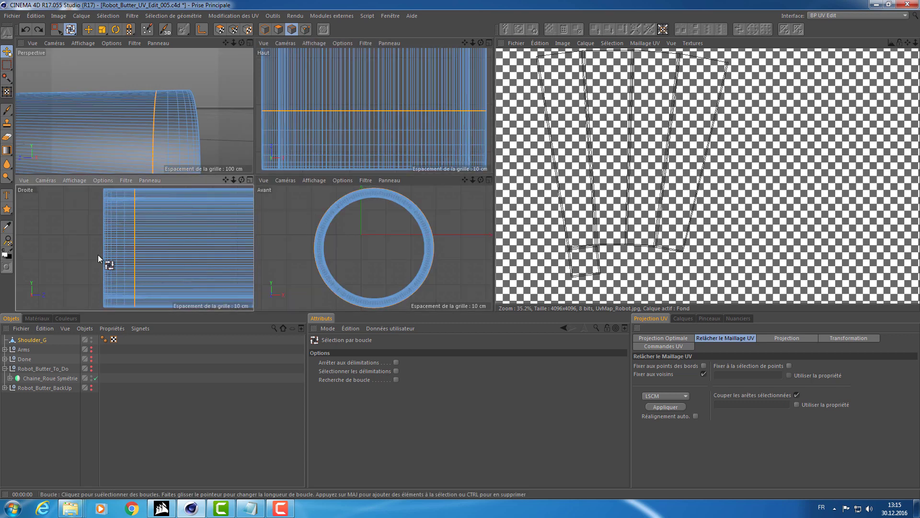
pyautogui.press('s')
pyautogui.middleClick(160, 240)
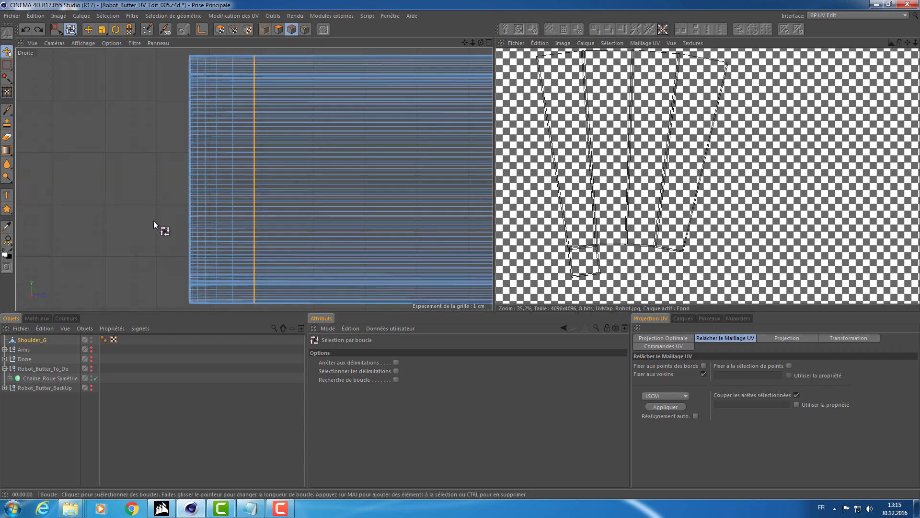
pyautogui.keyDown('alt'); pyautogui.moveTo(160, 216); pyautogui.dragTo(220, 205, button='right'); pyautogui.keyUp('alt')
pyautogui.keyDown('alt'); pyautogui.moveTo(233, 206); pyautogui.dragTo(226, 205, button='middle'); pyautogui.keyUp('alt')
pyautogui.keyDown('alt'); pyautogui.moveTo(226, 204); pyautogui.dragTo(366, 187, button='right'); pyautogui.keyUp('alt')
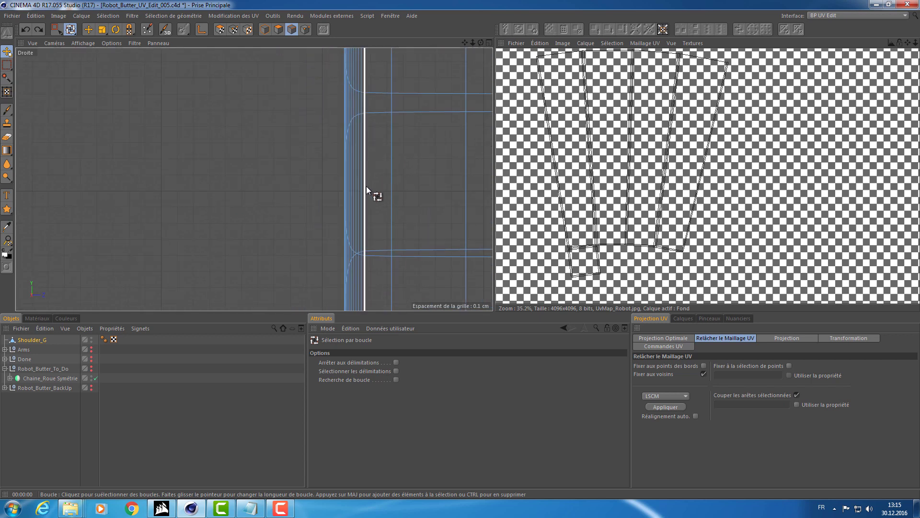
pyautogui.keyDown('alt'); pyautogui.moveTo(365, 188); pyautogui.dragTo(331, 212, button='middle'); pyautogui.keyUp('alt')
pyautogui.keyDown('alt'); pyautogui.moveTo(274, 168); pyautogui.dragTo(361, 156, button='right'); pyautogui.keyUp('alt')
pyautogui.keyDown('alt'); pyautogui.moveTo(361, 156); pyautogui.dragTo(287, 187, button='middle'); pyautogui.keyUp('alt')
pyautogui.keyDown('alt'); pyautogui.moveTo(271, 180); pyautogui.dragTo(401, 171, button='right'); pyautogui.keyUp('alt')
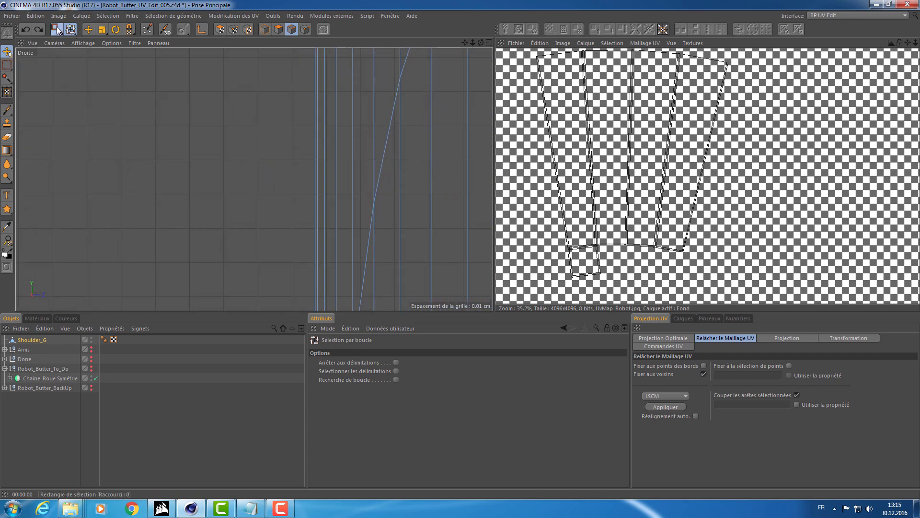
pyautogui.moveTo(58, 30); pyautogui.dragTo(94, 44)
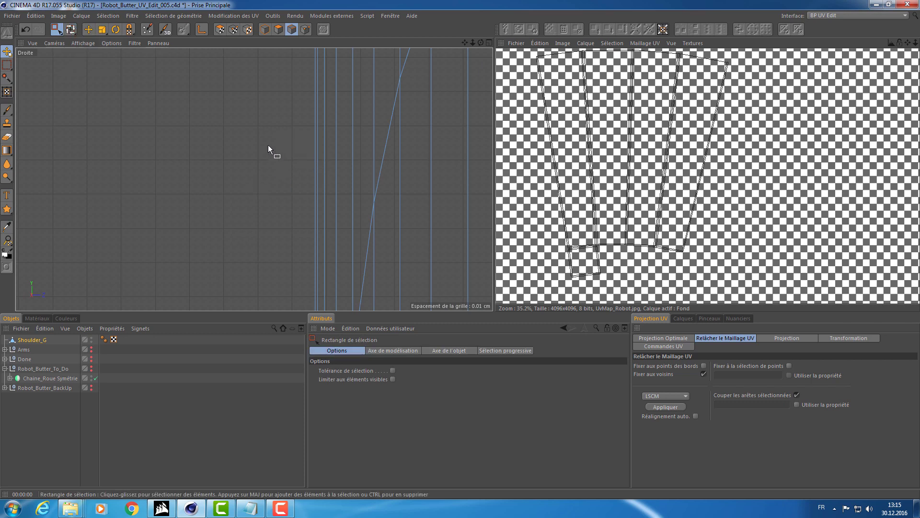
pyautogui.click(392, 371)
pyautogui.moveTo(286, 149); pyautogui.dragTo(320, 179)
pyautogui.click(393, 370)
# Loop-select the three circular edge loops in the middle of the rim's end face in the perspective view and dissolve them.
pyautogui.middleClick(270, 201)
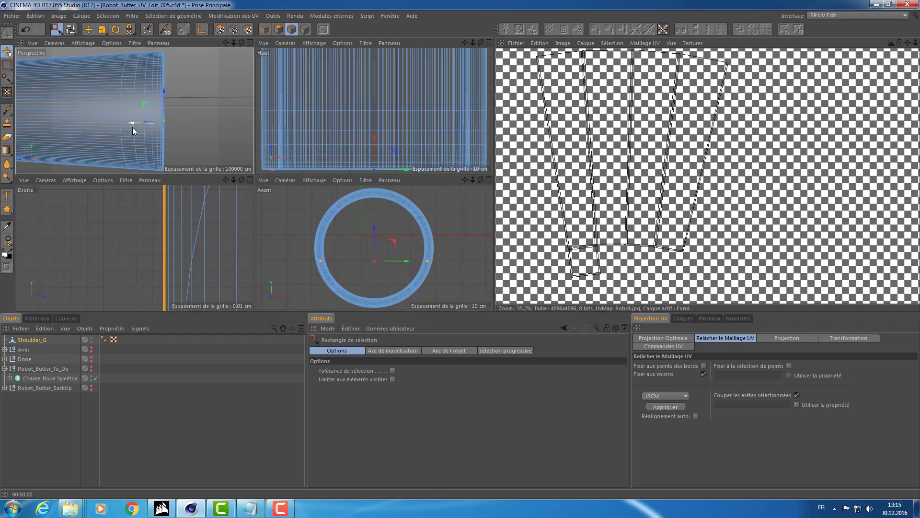
pyautogui.middleClick(134, 128)
pyautogui.keyDown('alt'); pyautogui.moveTo(384, 204); pyautogui.dragTo(272, 203); pyautogui.keyUp('alt')
pyautogui.press('u')
pyautogui.press('l')
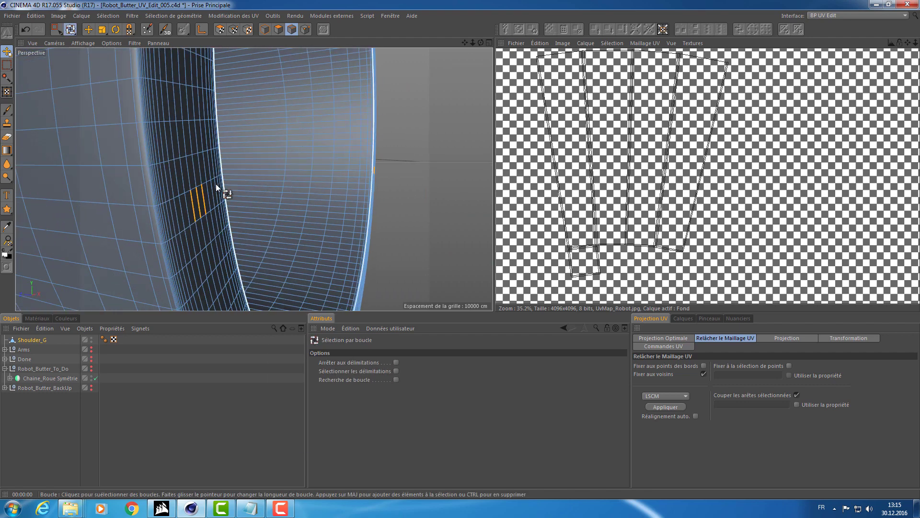
pyautogui.click(200, 198)
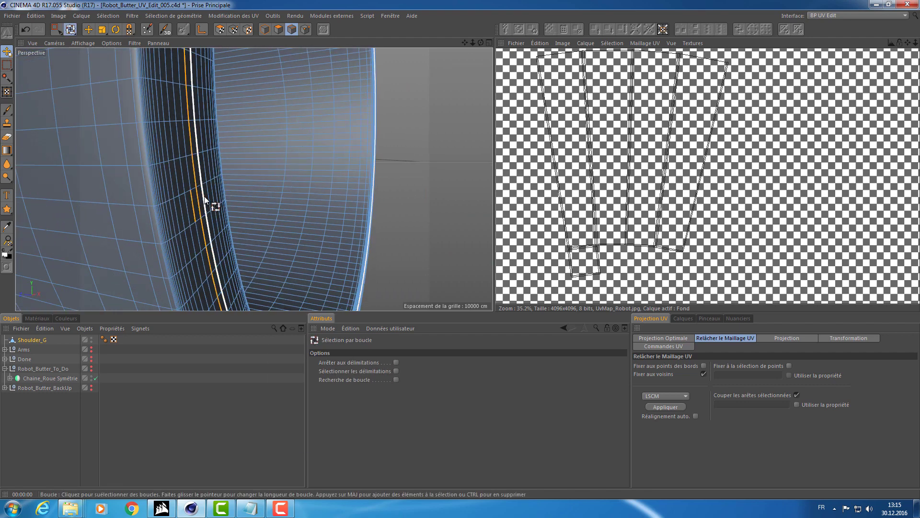
pyautogui.keyDown('alt'); pyautogui.moveTo(200, 205); pyautogui.dragTo(222, 171); pyautogui.keyUp('alt')
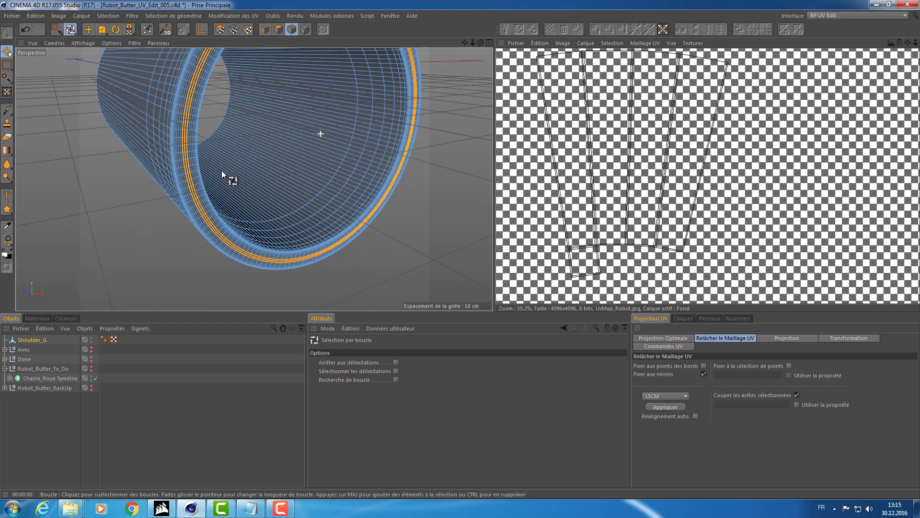
pyautogui.keyDown('alt'); pyautogui.moveTo(275, 138); pyautogui.dragTo(304, 125); pyautogui.keyUp('alt')
pyautogui.scroll(5, 303, 122)
pyautogui.rightClick(303, 122)
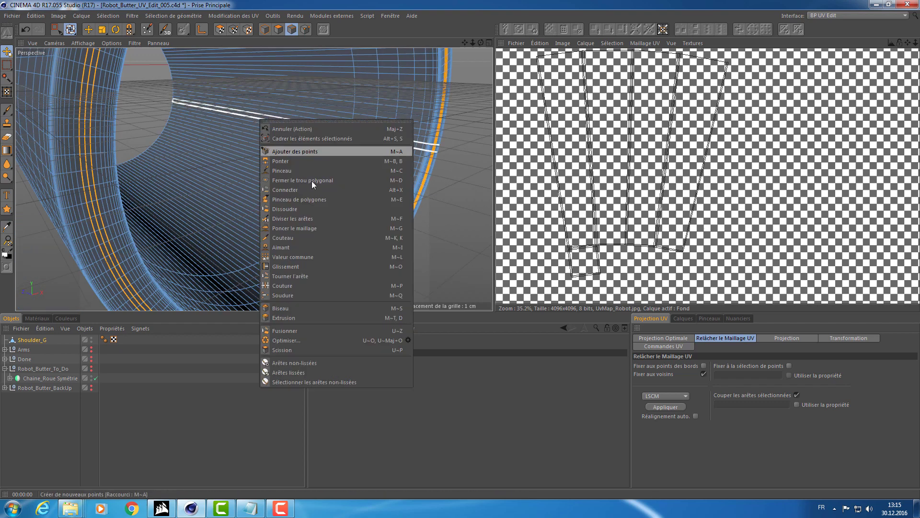
pyautogui.click(298, 208)
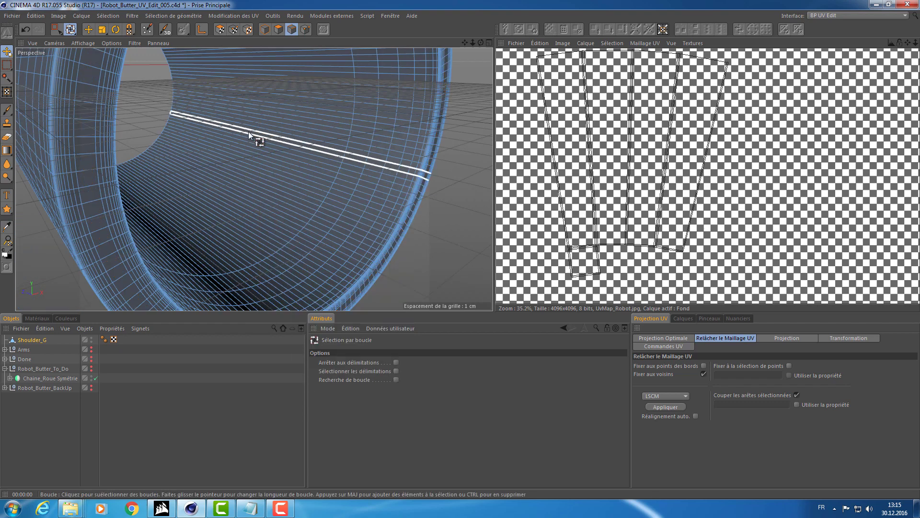
# Rectangle-select the line of lengthwise seam edges at the top centre of the tube's ring in the front view.
pyautogui.keyDown('alt'); pyautogui.moveTo(165, 102); pyautogui.dragTo(273, 174); pyautogui.keyUp('alt')
pyautogui.scroll(-2, 321, 126)
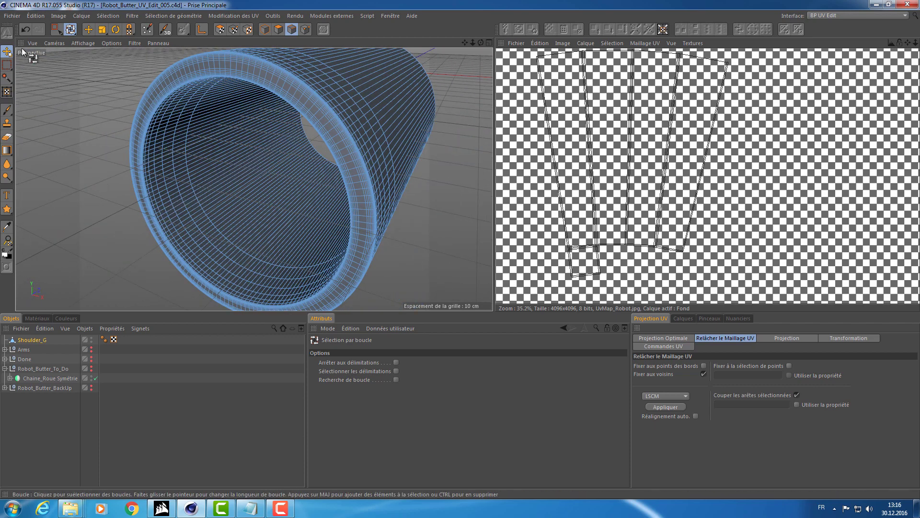
pyautogui.keyDown('alt'); pyautogui.moveTo(224, 101); pyautogui.dragTo(282, 141); pyautogui.keyUp('alt')
pyautogui.middleClick(283, 141)
pyautogui.press('h')
pyautogui.press('h')
pyautogui.press('h')
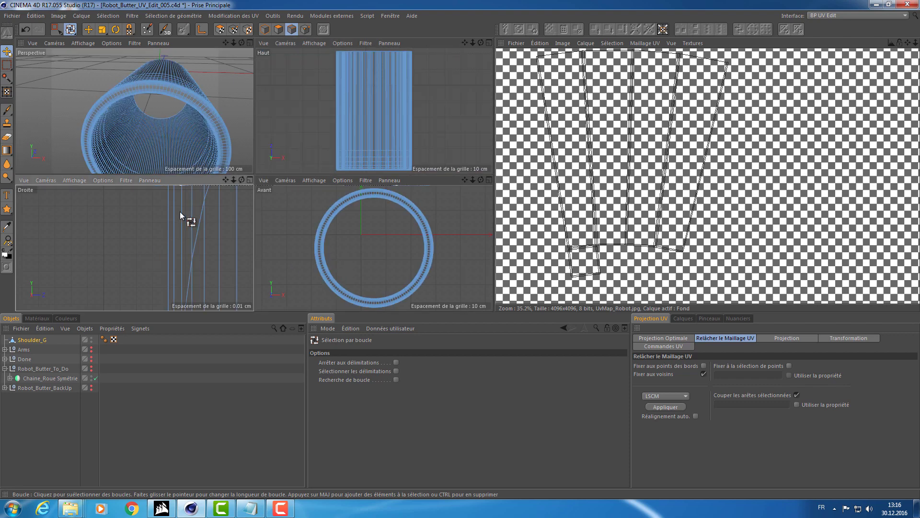
pyautogui.press('h')
pyautogui.press('h')
pyautogui.middleClick(368, 197)
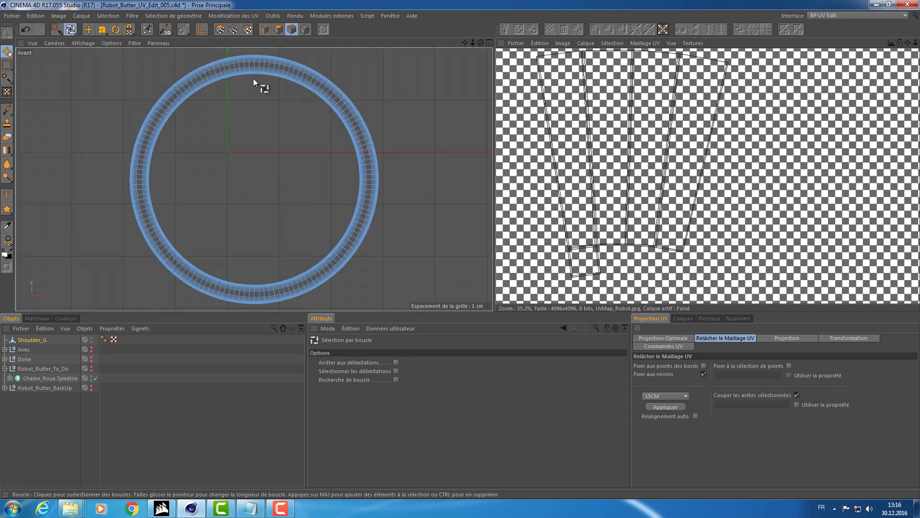
pyautogui.keyDown('alt'); pyautogui.moveTo(248, 57); pyautogui.dragTo(389, 77, button='right'); pyautogui.keyUp('alt')
pyautogui.keyDown('alt'); pyautogui.moveTo(278, 82); pyautogui.dragTo(260, 120, button='middle'); pyautogui.keyUp('alt')
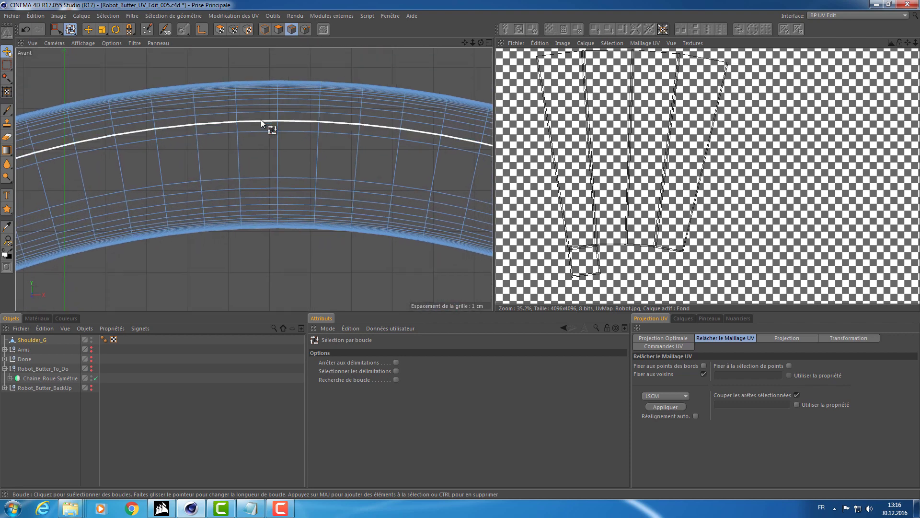
pyautogui.press('space')
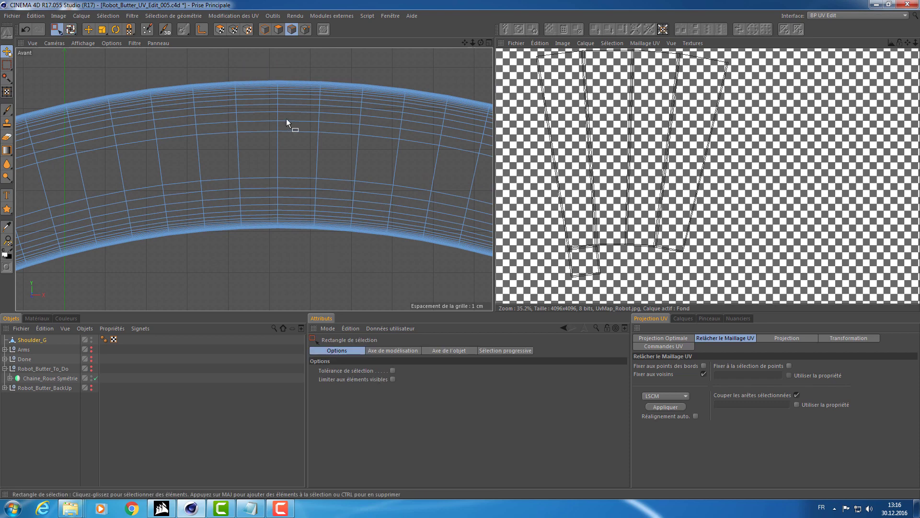
pyautogui.moveTo(287, 197); pyautogui.dragTo(284, 270)
pyautogui.middleClick(299, 230)
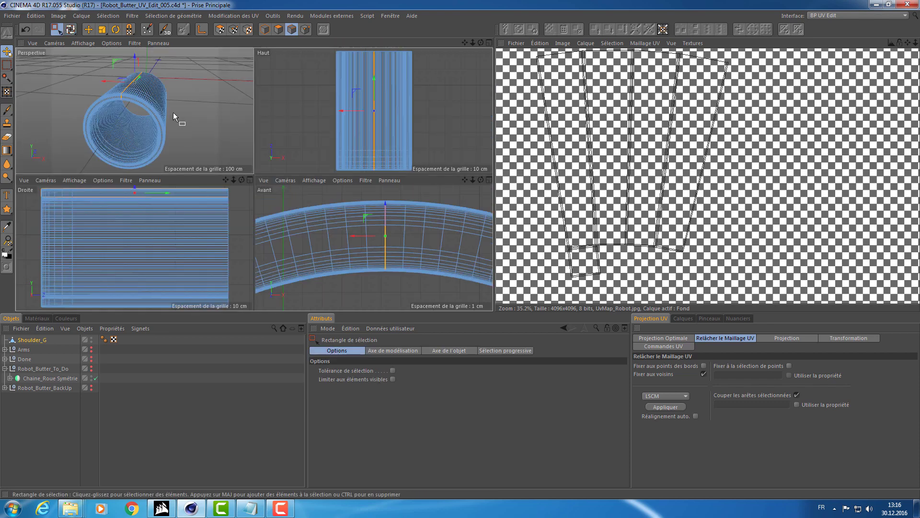
pyautogui.middleClick(174, 113)
pyautogui.keyDown('alt'); pyautogui.moveTo(206, 154); pyautogui.dragTo(206, 160); pyautogui.keyUp('alt')
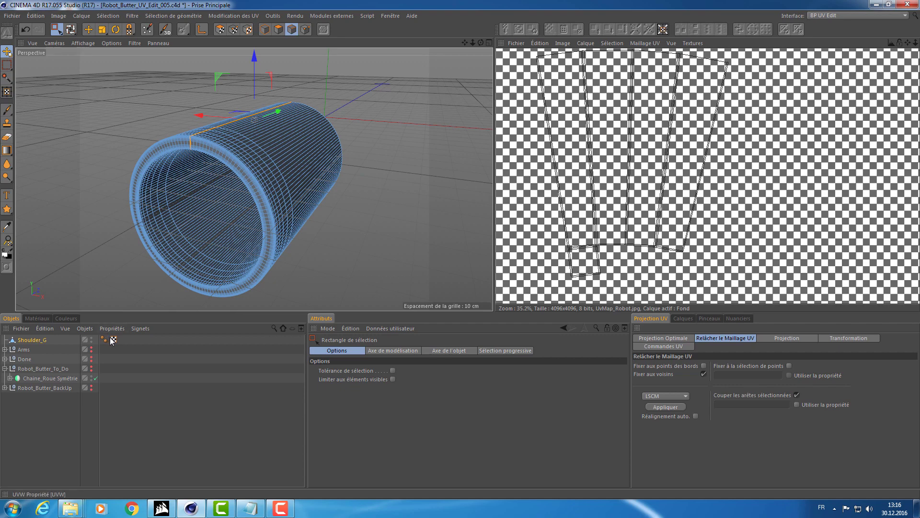
# Switch to UV polygon mode and apply a frontal projection to the Shoulder_G UVs from the front view.
pyautogui.scroll(-5, 714, 185)
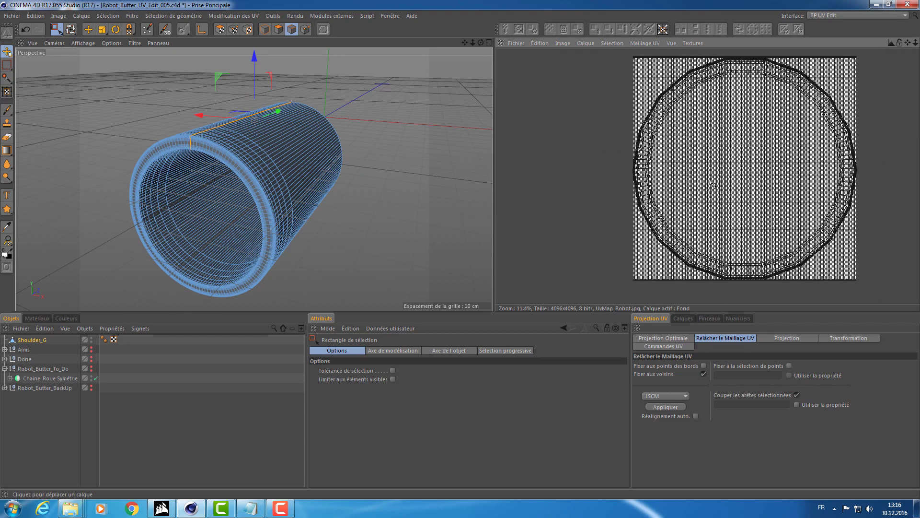
pyautogui.keyDown('alt'); pyautogui.moveTo(800, 162); pyautogui.dragTo(738, 168, button='middle'); pyautogui.keyUp('alt')
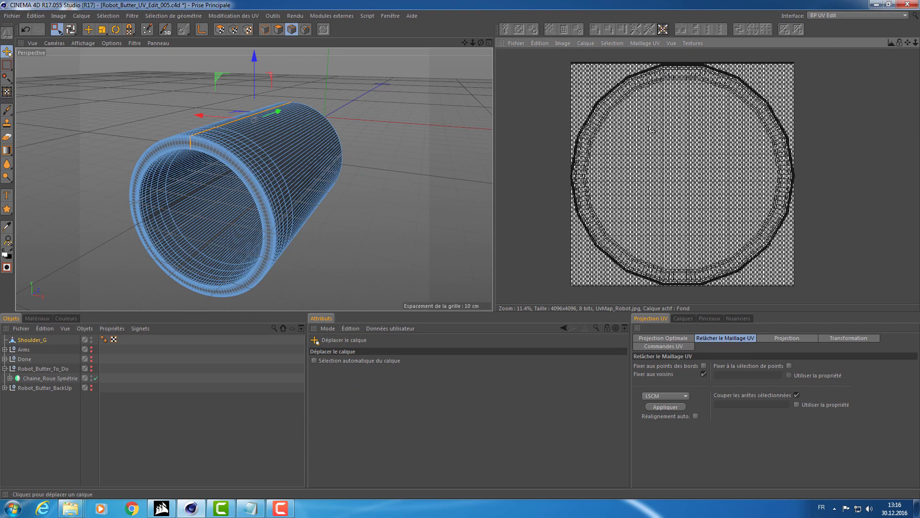
pyautogui.click(220, 29)
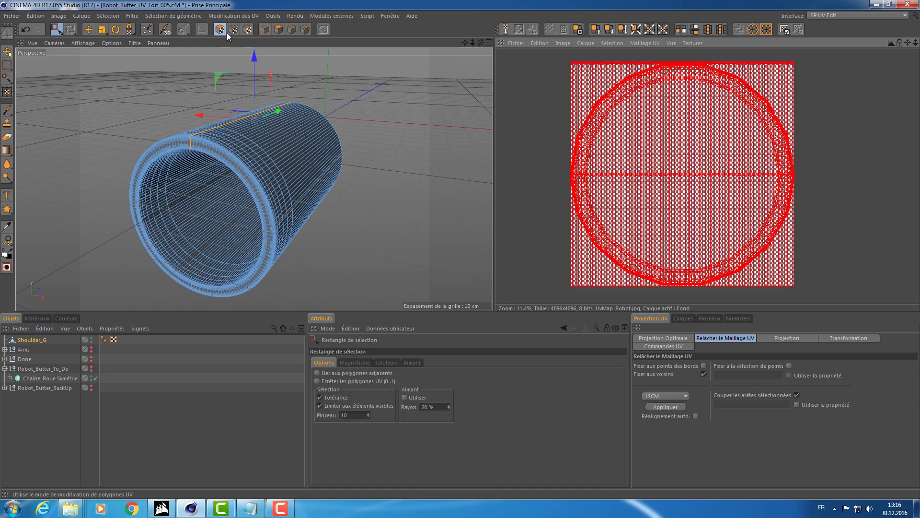
pyautogui.middleClick(263, 153)
pyautogui.press('h')
pyautogui.press('h')
pyautogui.press('h')
pyautogui.press('h')
pyautogui.press('h')
pyautogui.press('h')
pyautogui.press('h')
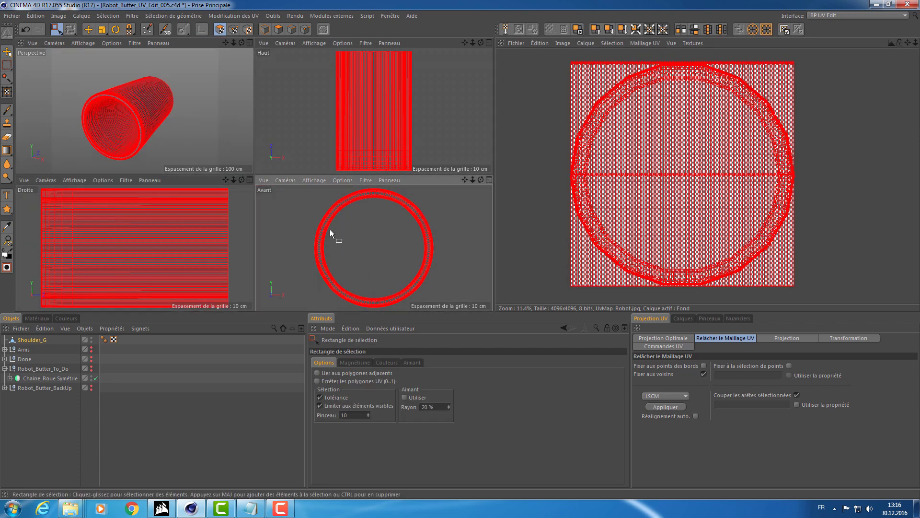
pyautogui.click(781, 338)
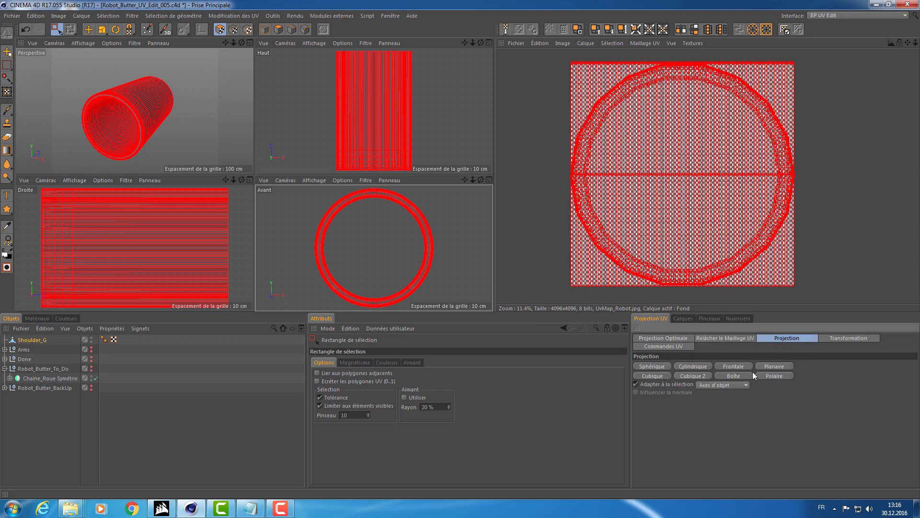
pyautogui.click(734, 367)
# Relax the tube's UVs with the LSCM method, cutting along the selected edges.
pyautogui.click(684, 347)
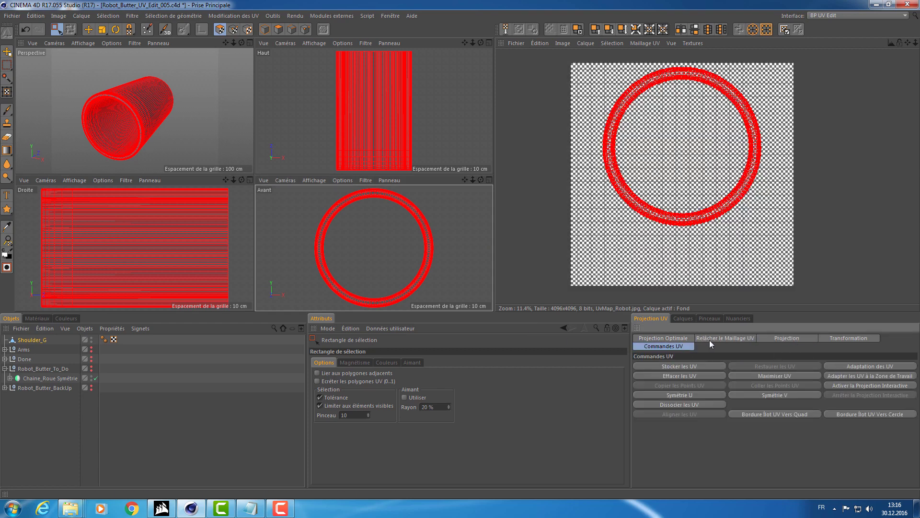
pyautogui.click(724, 338)
pyautogui.click(665, 407)
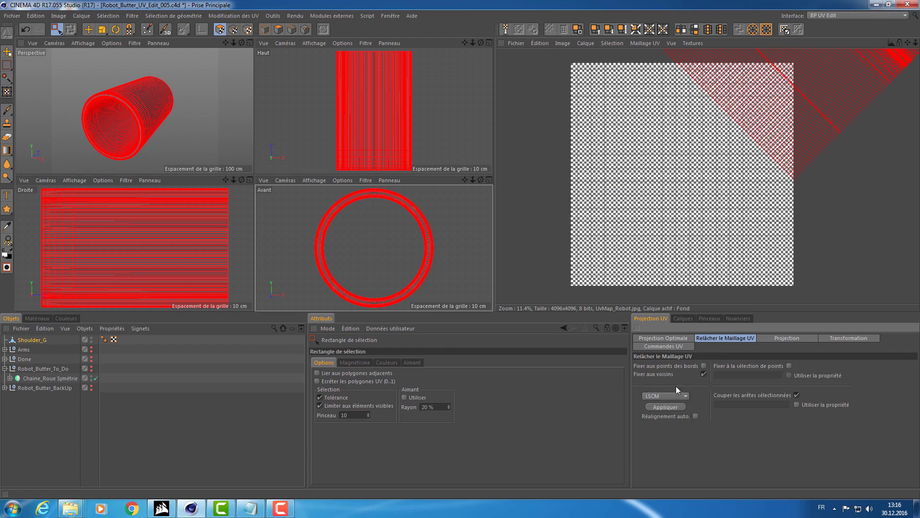
# Move the unwrapped UV island onto the texture canvas, rotate it upright and scale it down to fit inside.
pyautogui.scroll(-3, 744, 222)
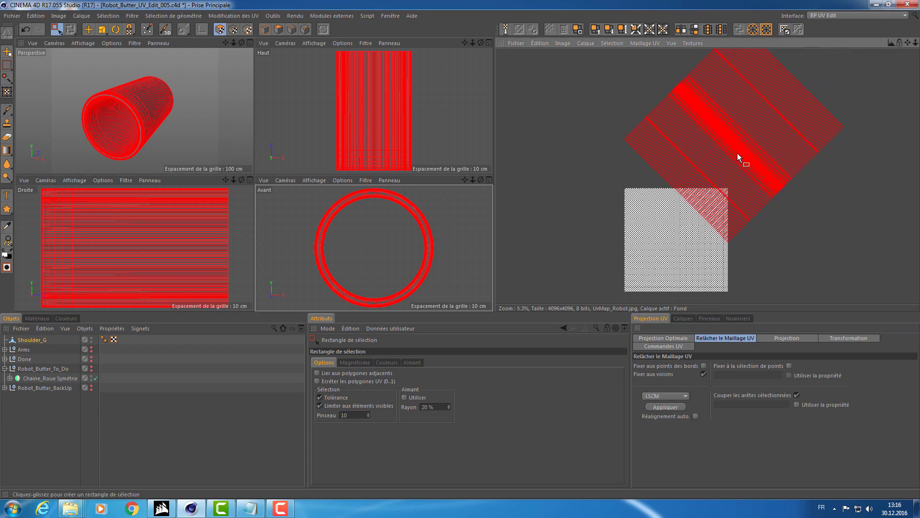
pyautogui.press('e')
pyautogui.moveTo(741, 155); pyautogui.dragTo(687, 221)
pyautogui.press('r')
pyautogui.press('t')
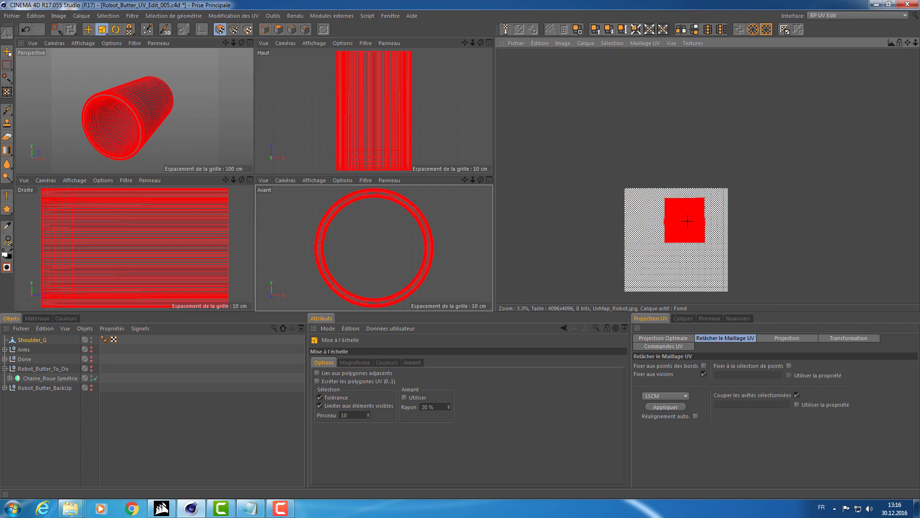
pyautogui.scroll(10, 684, 225)
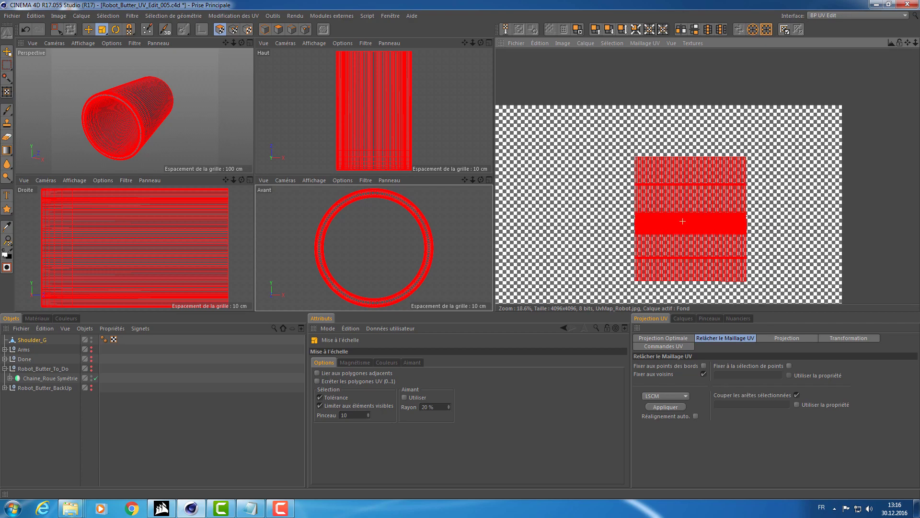
pyautogui.press('e')
pyautogui.scroll(10, 660, 160)
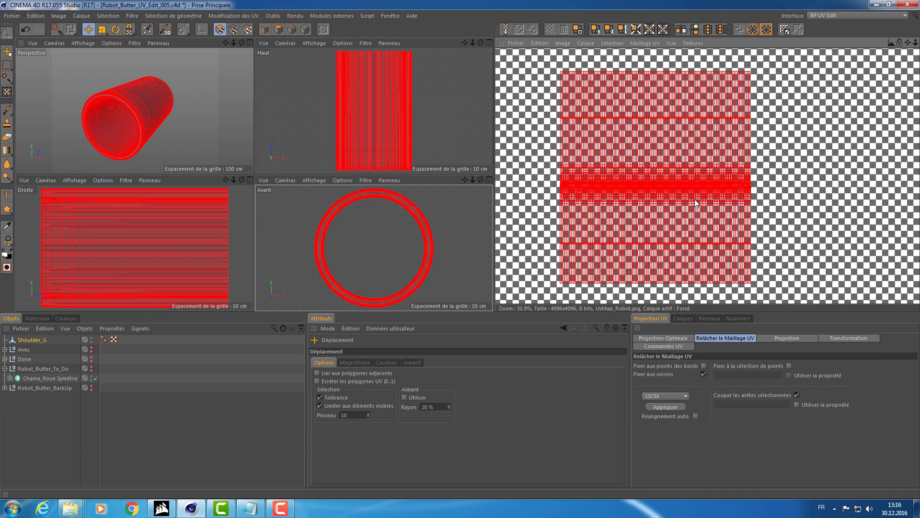
pyautogui.scroll(12, 660, 160)
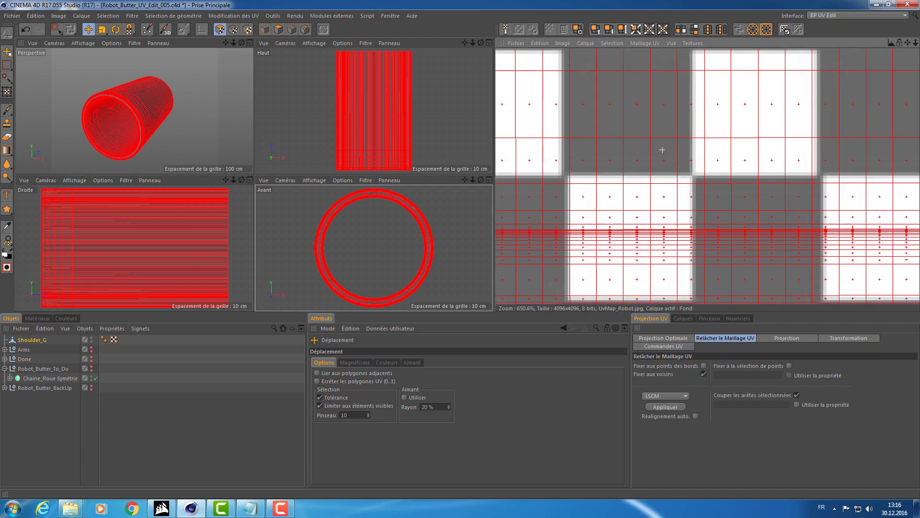
pyautogui.scroll(-15, 612, 215)
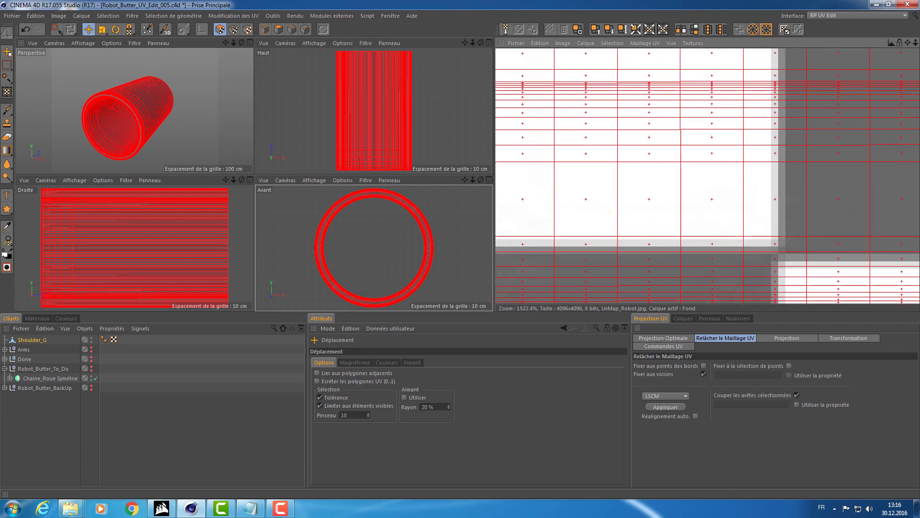
pyautogui.scroll(-6, 613, 214)
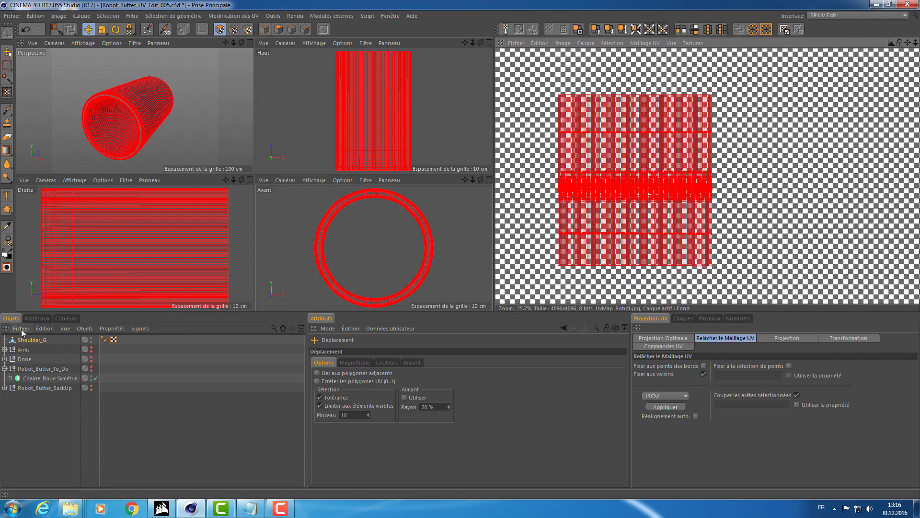
# Apply the Grid_Tex material to Shoulder_G and check the checker pattern on the tube's outer wall.
pyautogui.click(38, 318)
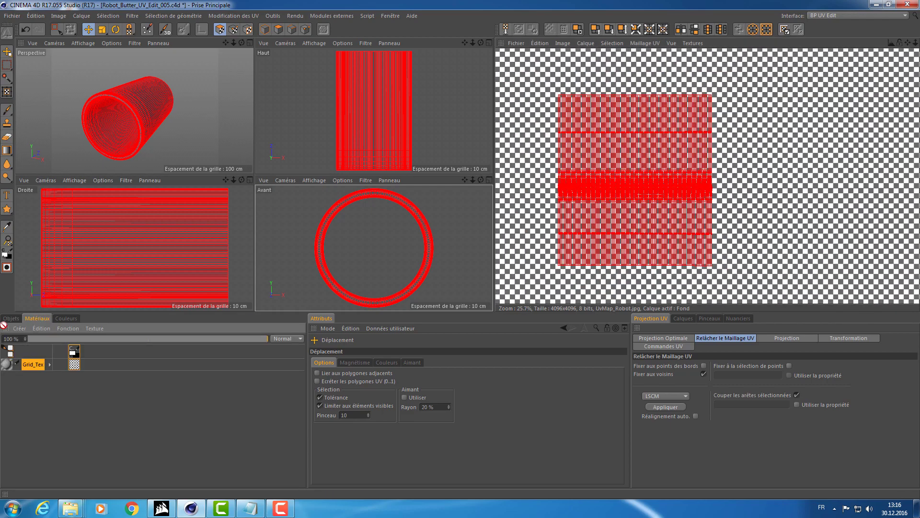
pyautogui.click(10, 318)
pyautogui.moveTo(14, 339); pyautogui.dragTo(16, 340)
pyautogui.middleClick(137, 128)
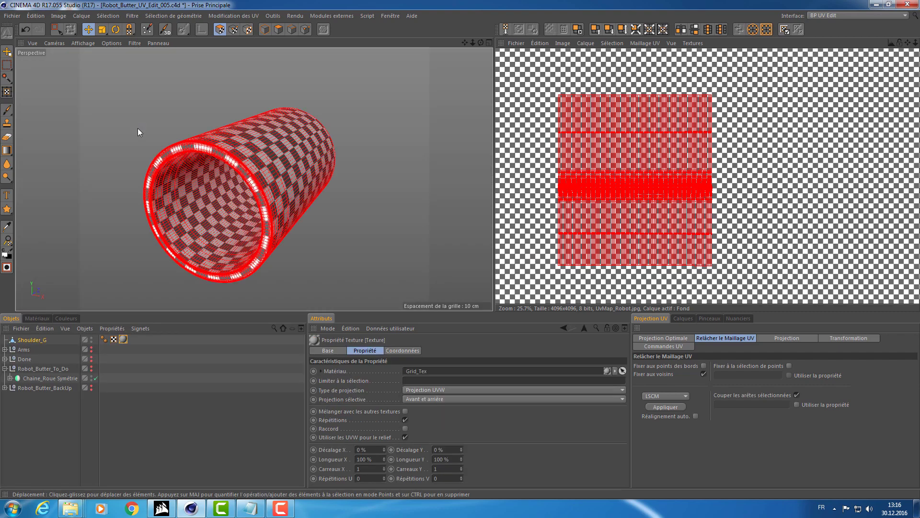
pyautogui.keyDown('alt'); pyautogui.moveTo(137, 128); pyautogui.dragTo(222, 192); pyautogui.keyUp('alt')
pyautogui.keyDown('alt'); pyautogui.moveTo(222, 192); pyautogui.dragTo(261, 191, button='right'); pyautogui.keyUp('alt')
pyautogui.keyDown('alt'); pyautogui.moveTo(261, 193); pyautogui.dragTo(312, 213); pyautogui.keyUp('alt')
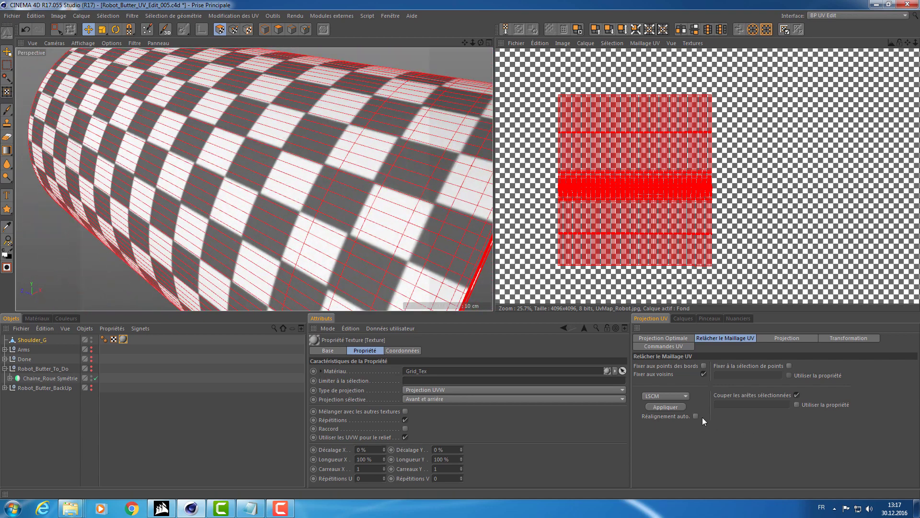
# Try relaxing the tube's UVs with the ABF method, and undo it.
pyautogui.click(663, 396)
pyautogui.click(666, 407)
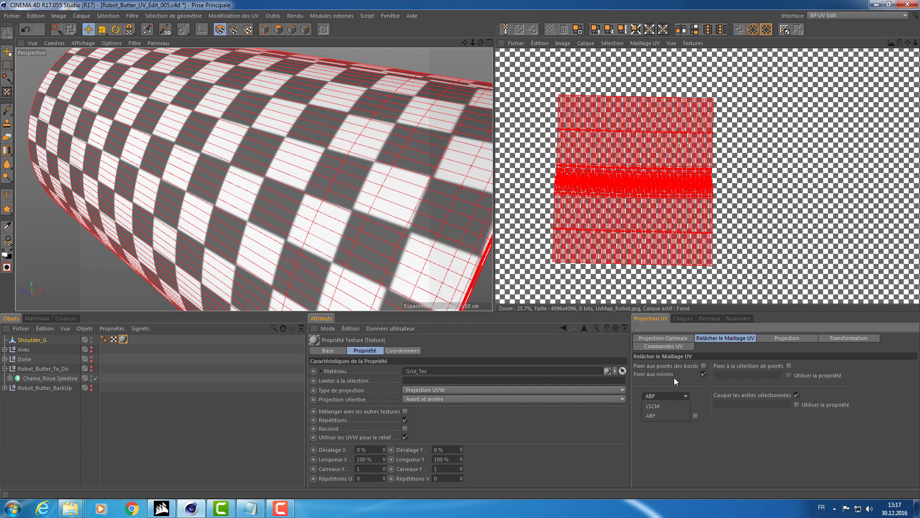
pyautogui.hotkey('ctrl', 'z')
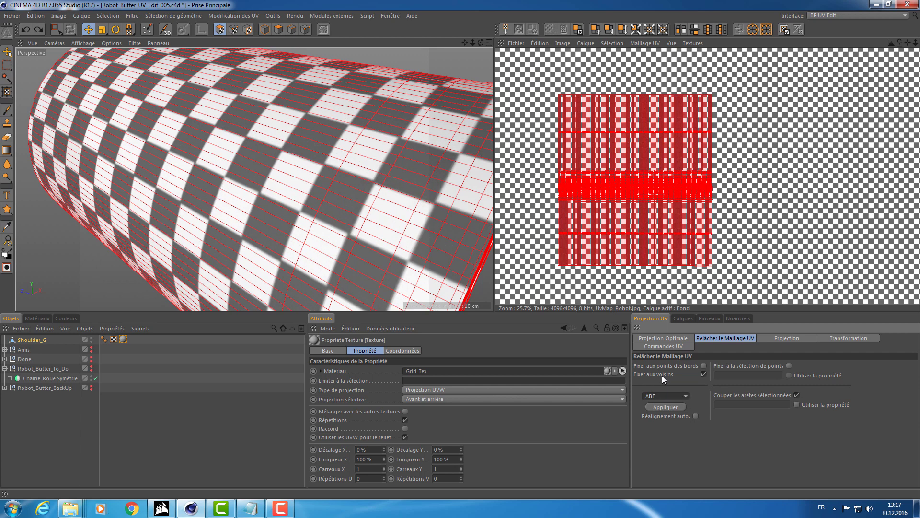
# Move the UV island closer to the texture canvas's left edge and check the checker pattern on the rim and inner wall.
pyautogui.scroll(-3, 687, 197)
pyautogui.keyDown('alt'); pyautogui.moveTo(688, 196); pyautogui.dragTo(684, 196, button='right'); pyautogui.keyUp('alt')
pyautogui.keyDown('alt'); pyautogui.moveTo(688, 196); pyautogui.dragTo(657, 216, button='middle'); pyautogui.keyUp('alt')
pyautogui.press('e')
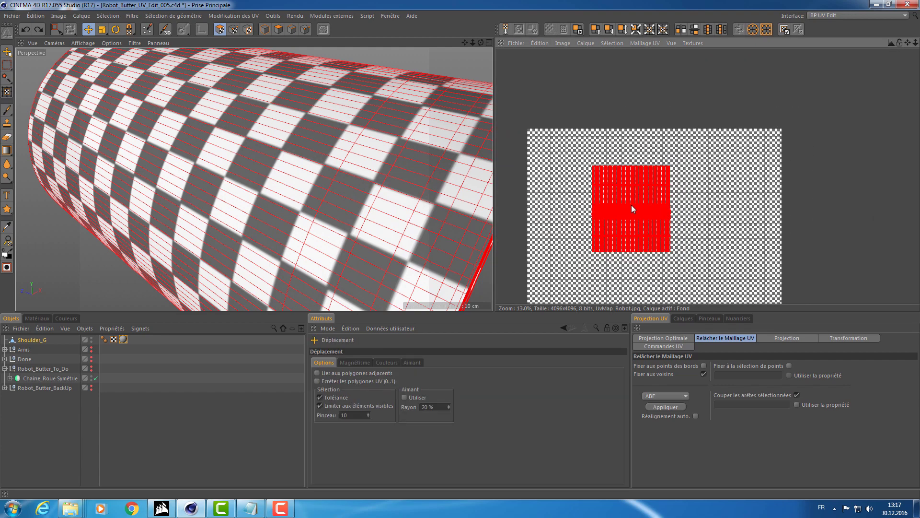
pyautogui.moveTo(630, 206); pyautogui.dragTo(580, 239)
pyautogui.keyDown('alt'); pyautogui.moveTo(629, 207); pyautogui.dragTo(660, 147, button='middle'); pyautogui.keyUp('alt')
pyautogui.moveTo(621, 194)
pyautogui.mouseDown()
pyautogui.moveTo(647, 214)
pyautogui.moveTo(629, 209)
pyautogui.mouseUp()
pyautogui.keyDown('alt'); pyautogui.moveTo(322, 144); pyautogui.dragTo(267, 126); pyautogui.keyUp('alt')
pyautogui.scroll(-4, 263, 124)
pyautogui.moveTo(614, 168); pyautogui.dragTo(619, 168)
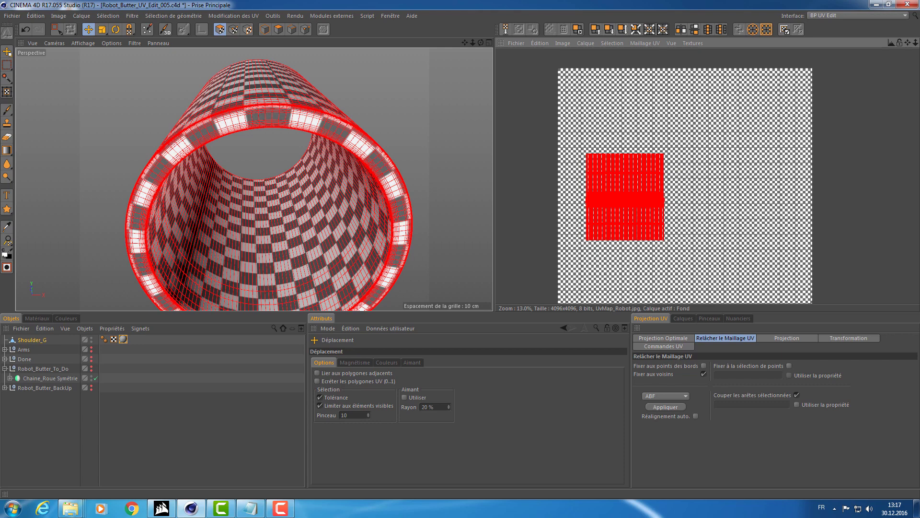
pyautogui.moveTo(308, 102)
pyautogui.keyDown('alt'); pyautogui.mouseDown()
pyautogui.moveTo(296, 126)
pyautogui.moveTo(312, 107)
pyautogui.mouseUp(); pyautogui.keyUp('alt')
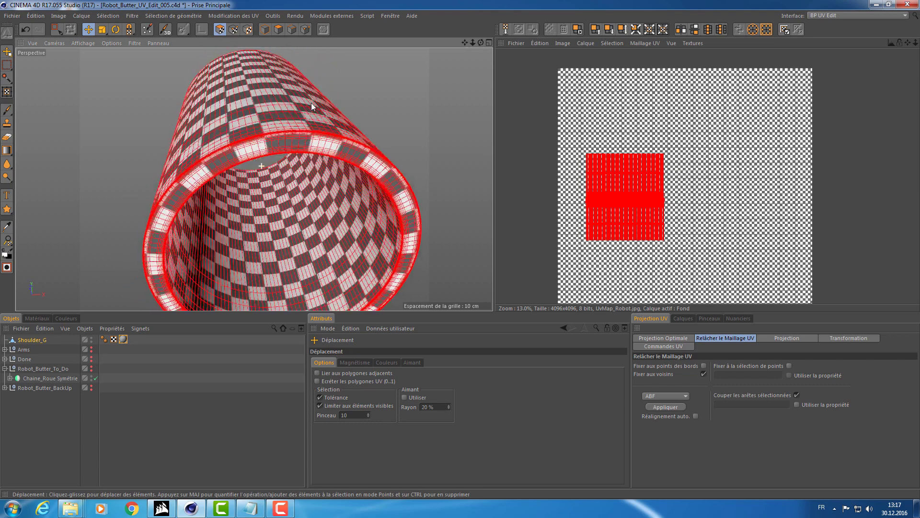
pyautogui.keyDown('alt'); pyautogui.moveTo(336, 142); pyautogui.dragTo(216, 206); pyautogui.keyUp('alt')
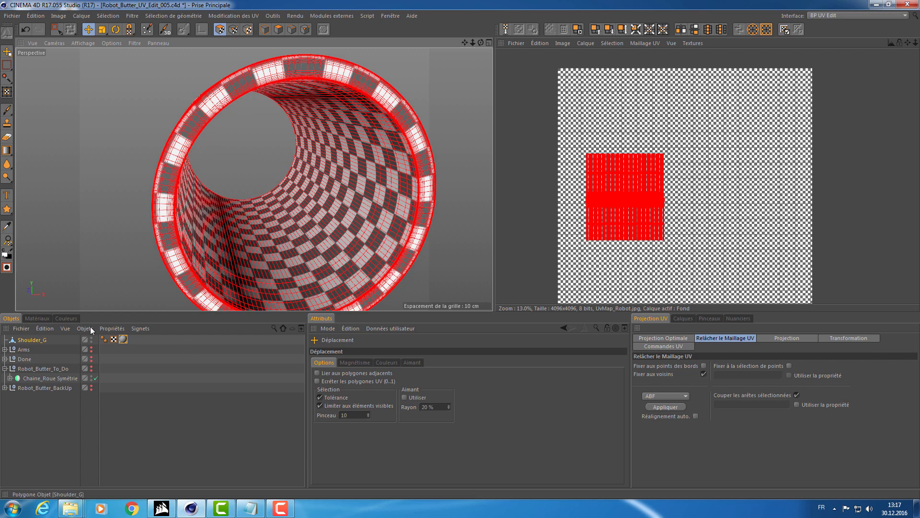
# Move the Shoulder_G object into the Done group and make the Arms group visible in the viewport.
pyautogui.moveTo(35, 345); pyautogui.dragTo(25, 355)
pyautogui.click(4, 349)
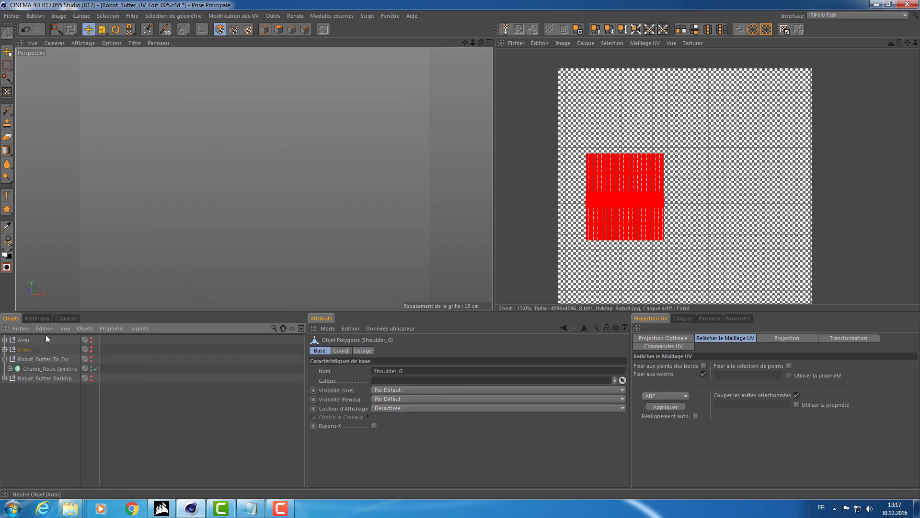
pyautogui.keyDown('alt'); pyautogui.click(92, 339); pyautogui.keyUp('alt')
pyautogui.keyDown('alt'); pyautogui.moveTo(224, 198); pyautogui.dragTo(138, 226, button='right'); pyautogui.keyUp('alt')
pyautogui.keyDown('alt'); pyautogui.moveTo(139, 226); pyautogui.dragTo(220, 178); pyautogui.keyUp('alt')
# Move the Shoulder Subdivision object with its children out of the Arms hierarchy to the head of the object list, and collapse Arms.
pyautogui.click(4, 340)
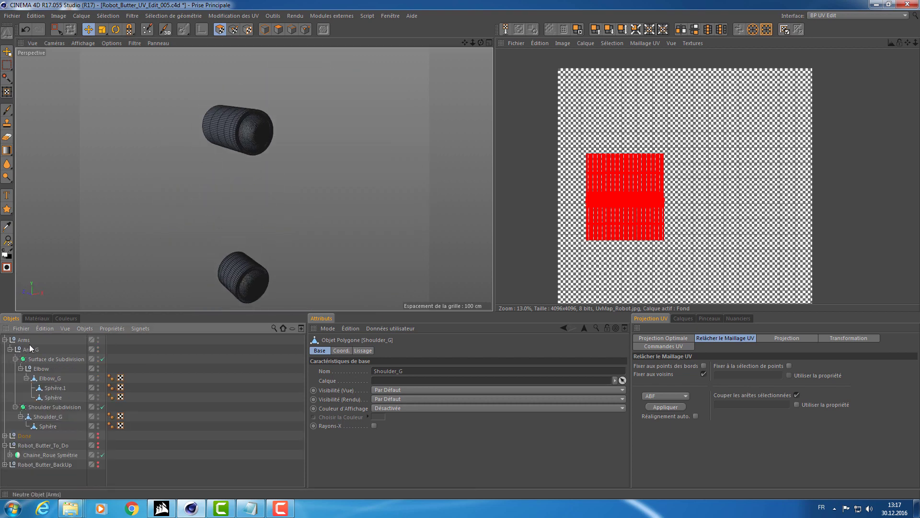
pyautogui.click(45, 407)
pyautogui.click(43, 417)
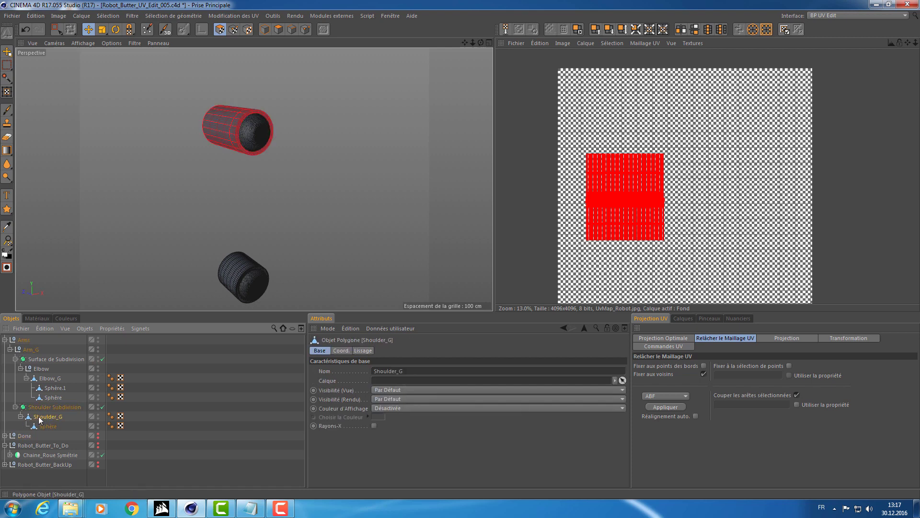
pyautogui.click(47, 406)
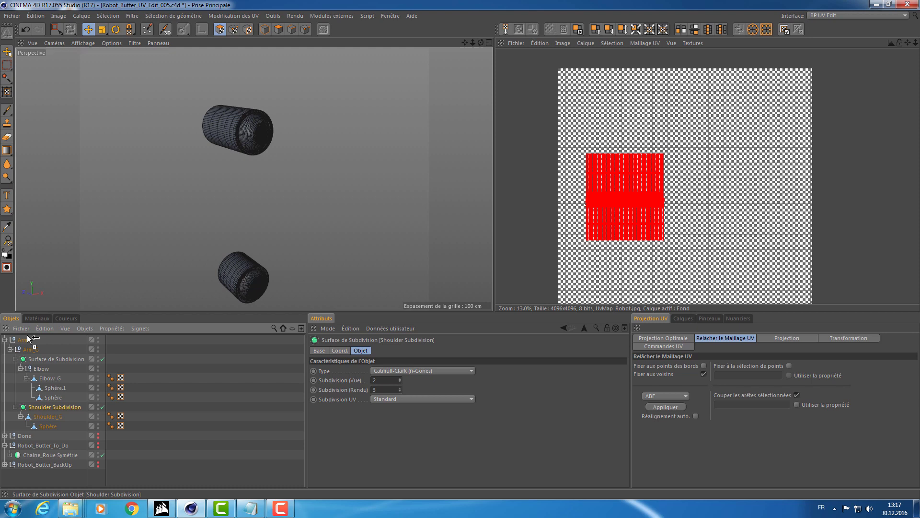
pyautogui.moveTo(29, 340); pyautogui.dragTo(41, 337)
pyautogui.click(5, 369)
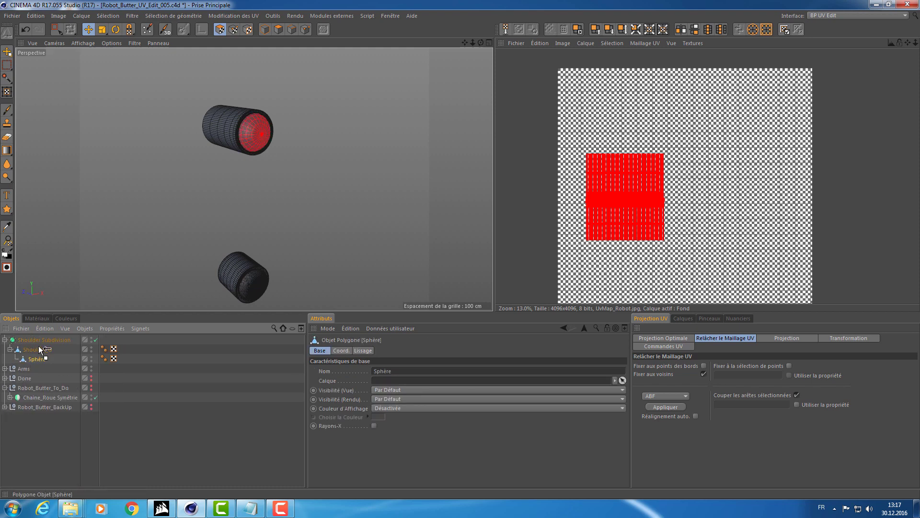
# Move Sphère out of Shoulder_G so it sits directly under Shoulder Subdivision, and delete Shoulder_G.
pyautogui.click(30, 358)
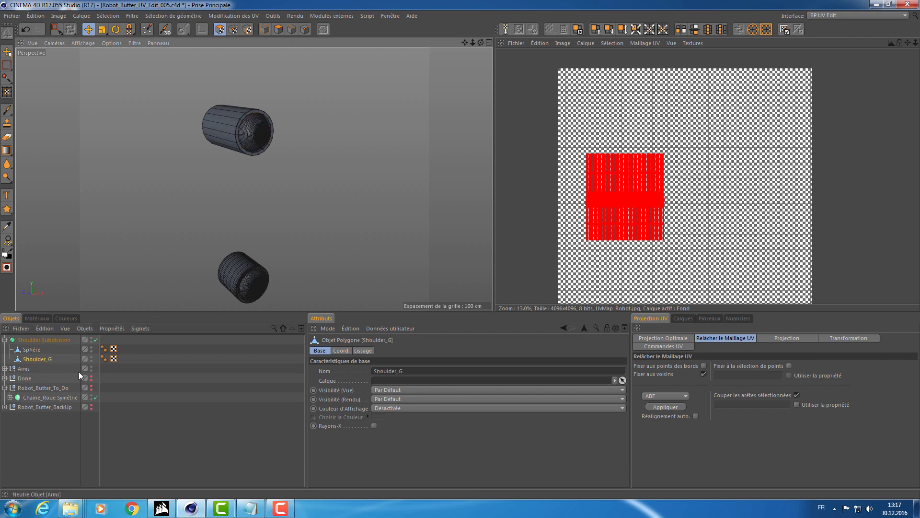
pyautogui.click(24, 343)
pyautogui.click(30, 350)
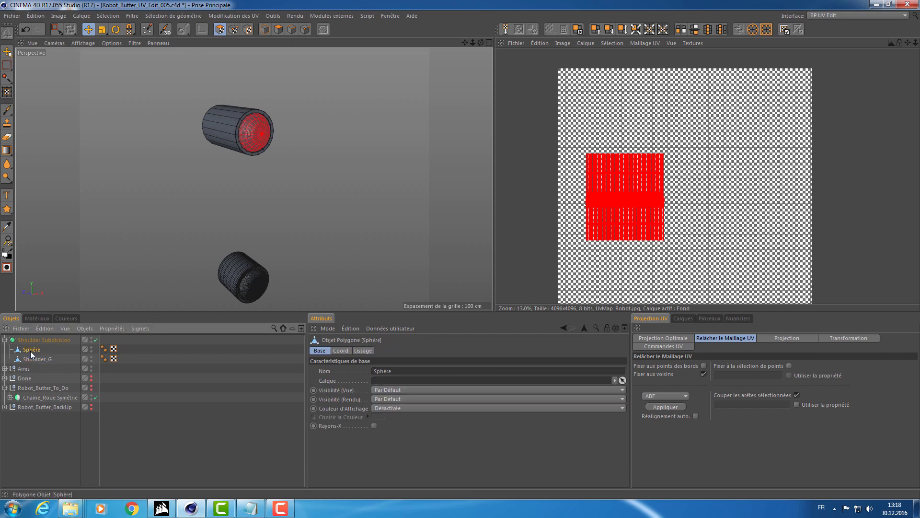
pyautogui.click(34, 359)
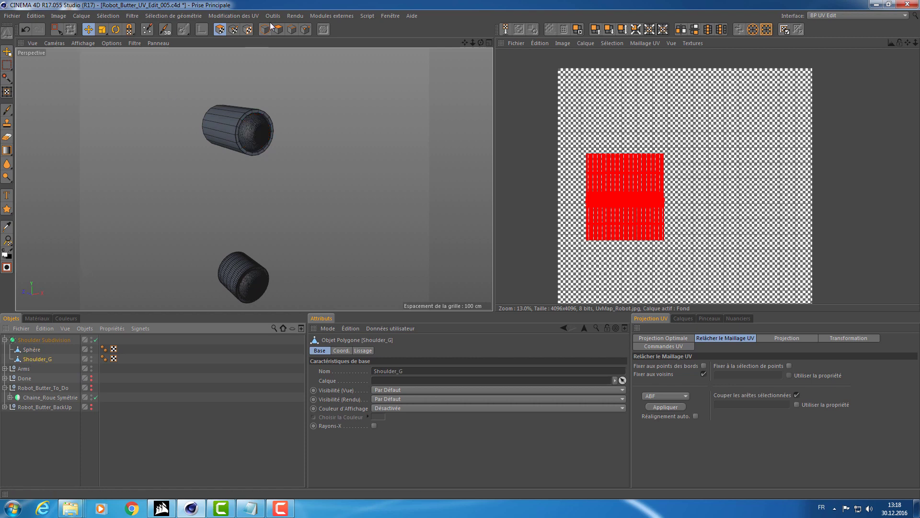
pyautogui.press('Delete')
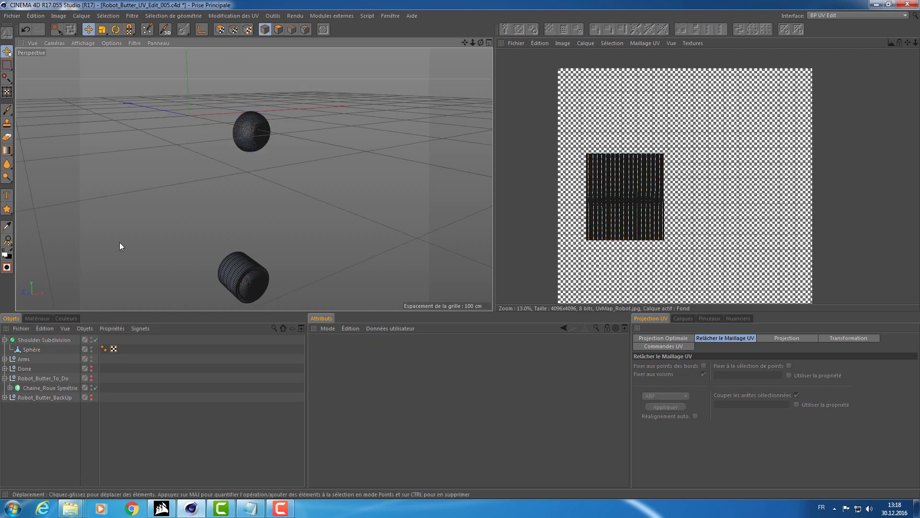
# Hide the Arms group in the viewport and frame the selected Sphère object.
pyautogui.click(58, 359)
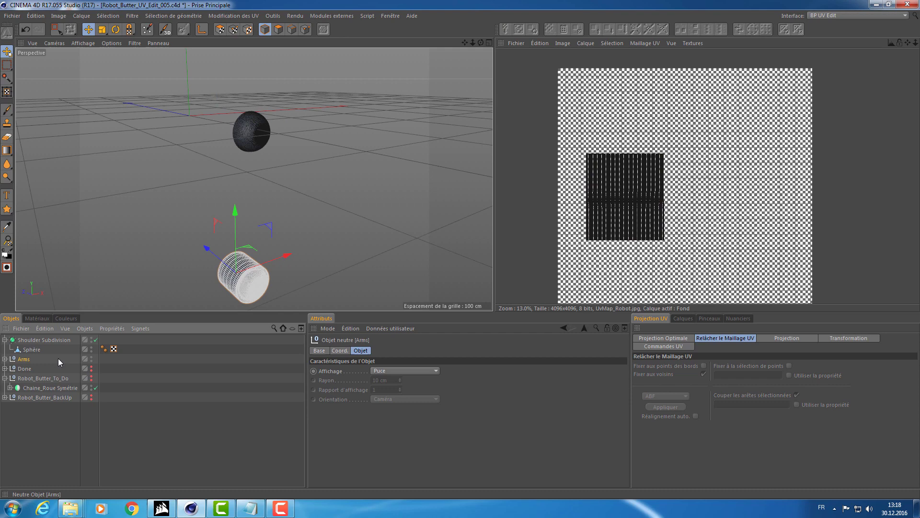
pyautogui.keyDown('alt'); pyautogui.click(91, 358); pyautogui.keyUp('alt')
pyautogui.keyDown('alt'); pyautogui.moveTo(201, 151); pyautogui.dragTo(154, 191); pyautogui.keyUp('alt')
pyautogui.click(265, 139)
pyautogui.press('s')
pyautogui.click(30, 350)
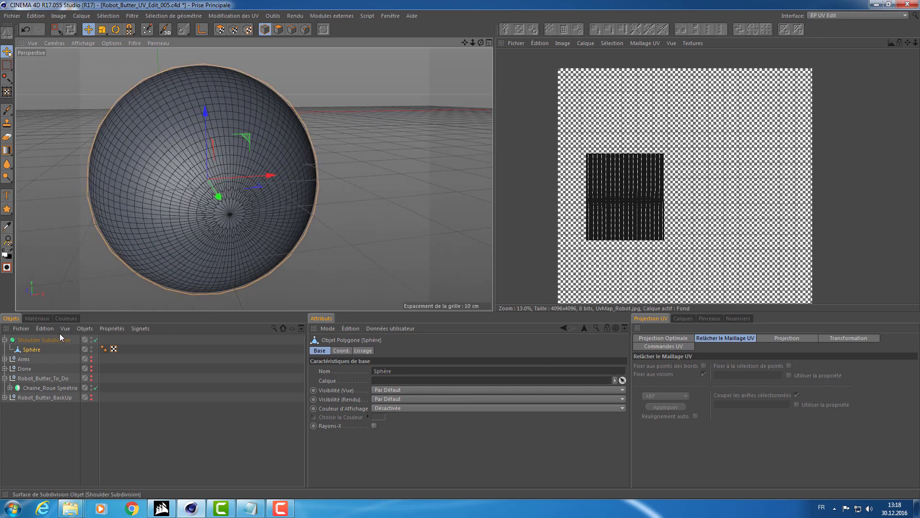
# Set Shoulder Subdivision's viewport subdivision level to 2 and test-render the half sphere from different angles.
pyautogui.click(58, 342)
pyautogui.scroll(1, 380, 377)
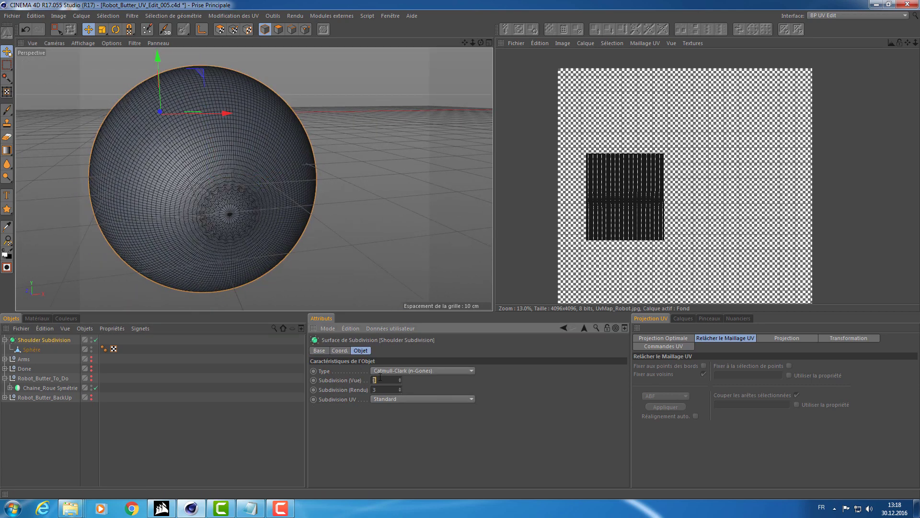
pyautogui.scroll(-1, 380, 377)
pyautogui.keyDown('alt'); pyautogui.moveTo(250, 175); pyautogui.dragTo(329, 167); pyautogui.keyUp('alt')
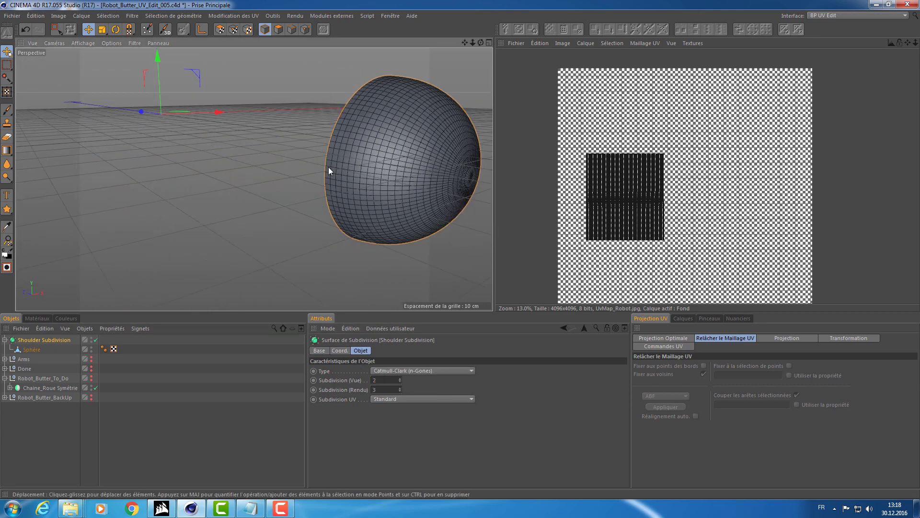
pyautogui.hotkey('ctrl', 'r')
pyautogui.keyDown('alt'); pyautogui.moveTo(387, 177); pyautogui.dragTo(323, 208); pyautogui.keyUp('alt')
pyautogui.hotkey('ctrl', 'r')
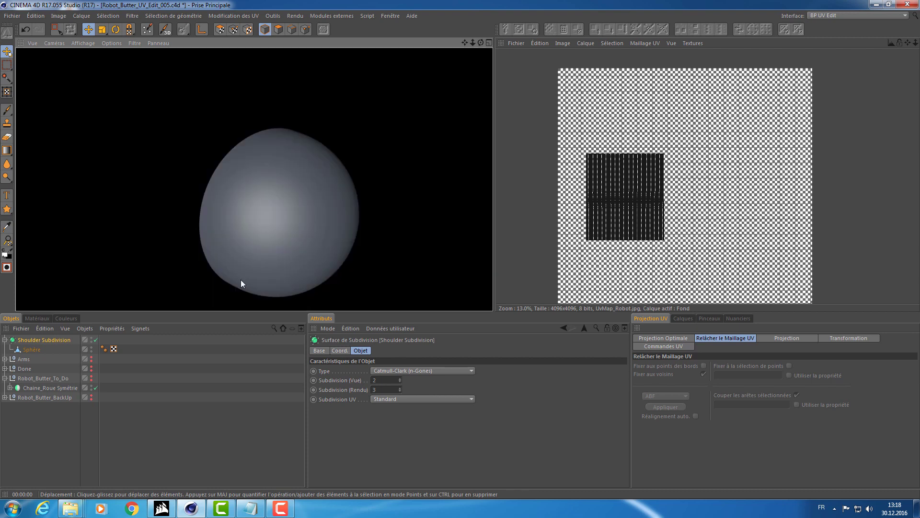
# Convert Shoulder Subdivision to an editable object and render a close-up of the half sphere in the viewport.
pyautogui.press('c')
pyautogui.hotkey('ctrl', 'e')
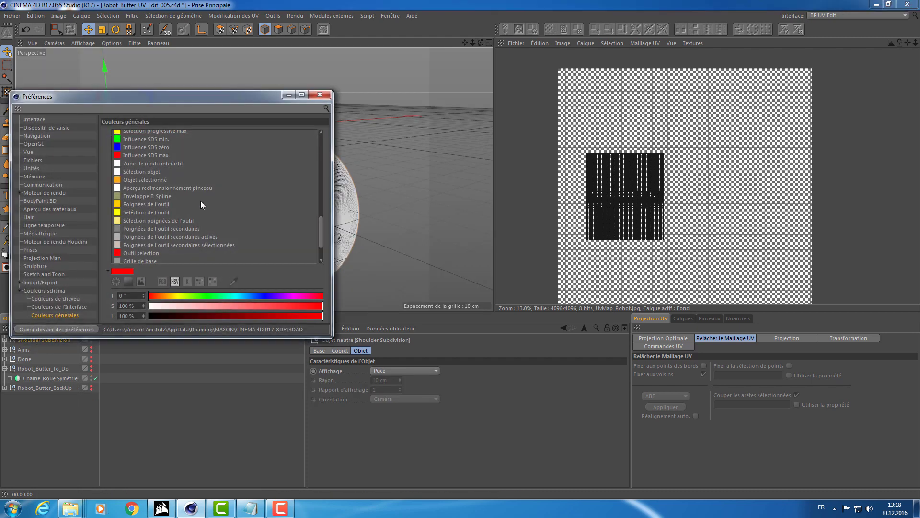
pyautogui.click(319, 95)
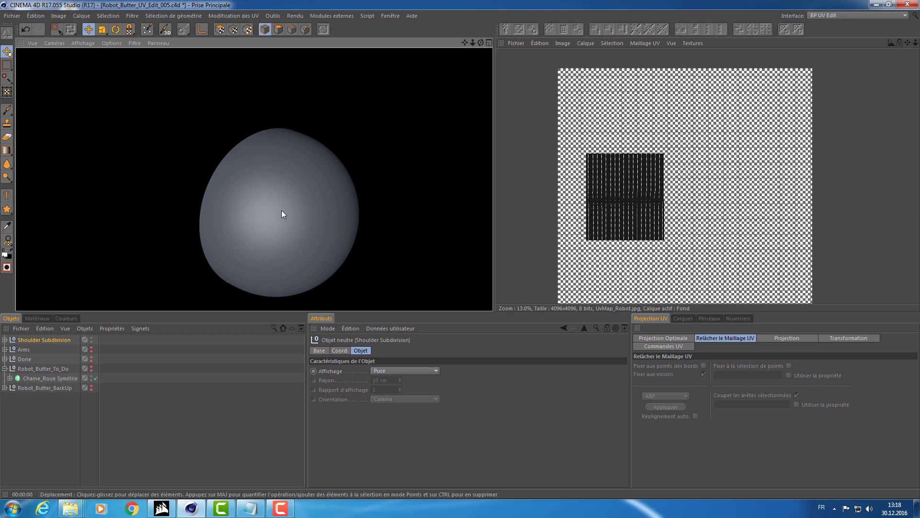
pyautogui.scroll(4, 281, 210)
pyautogui.hotkey('ctrl', 'r')
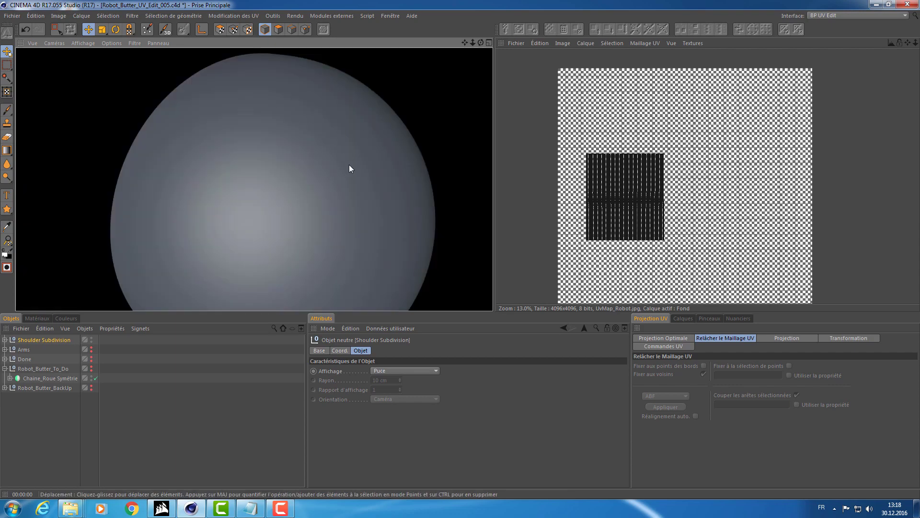